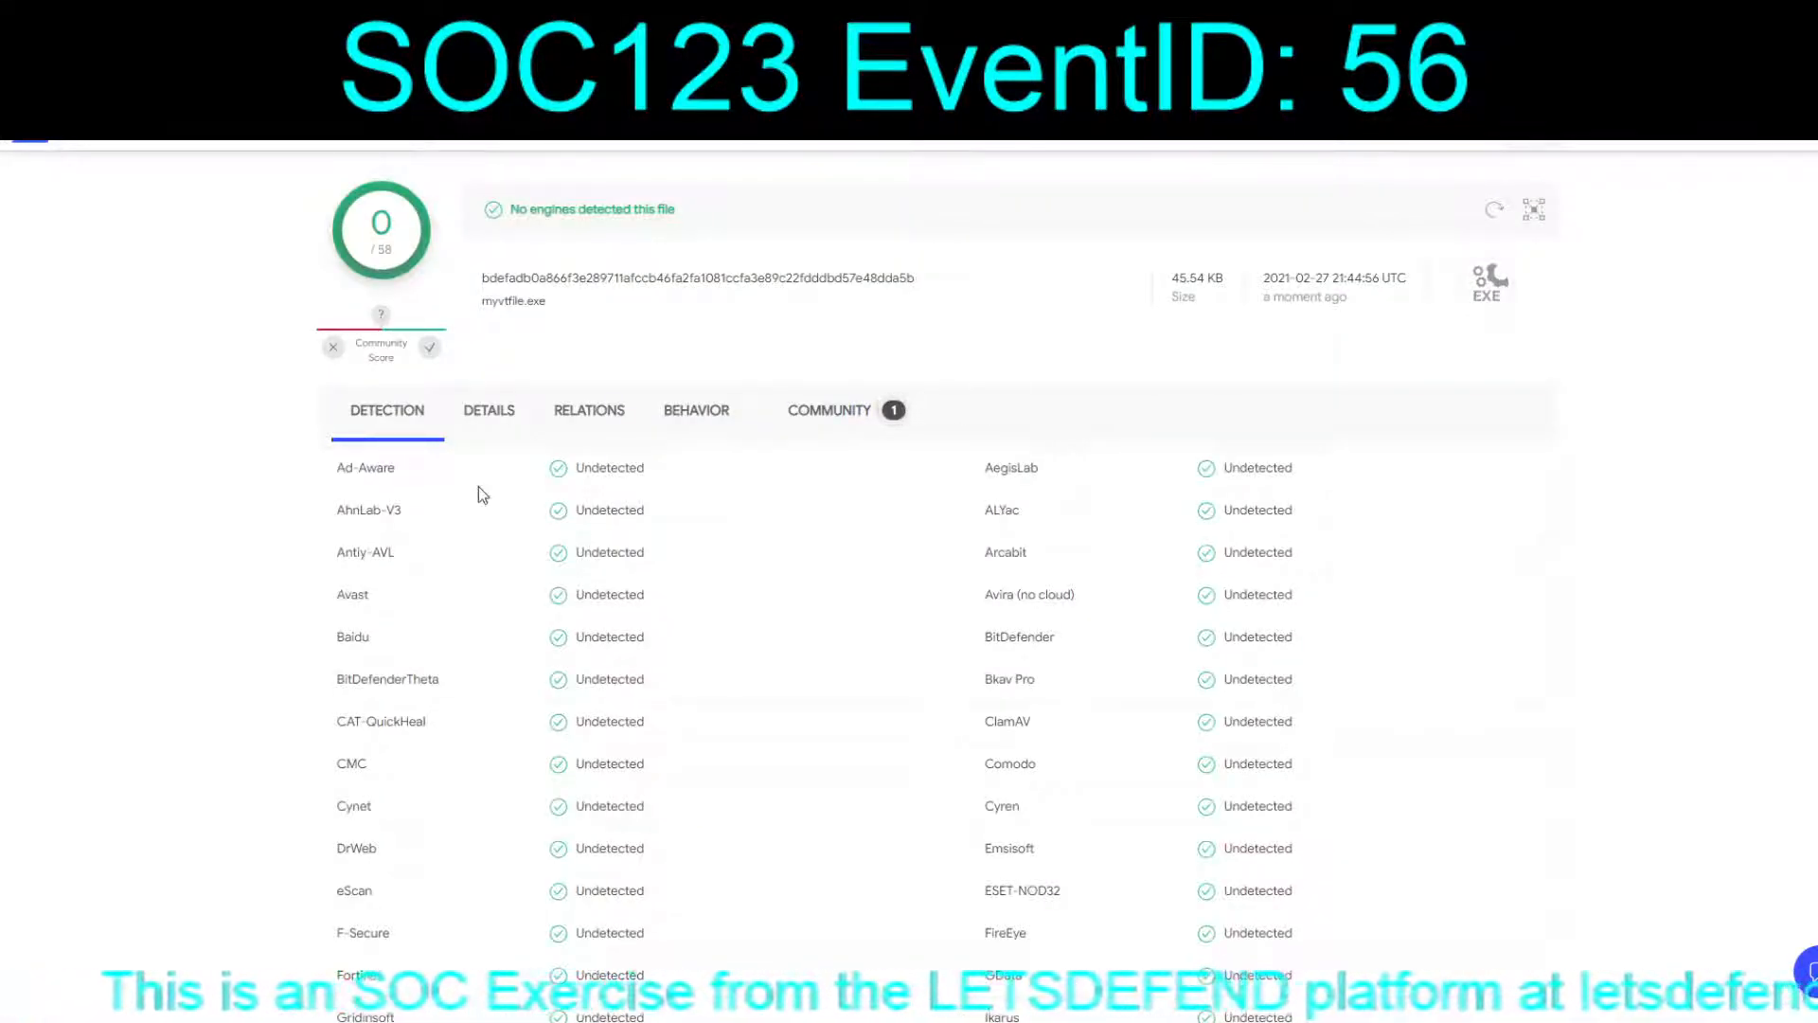
# Review the details, community comments and OS X Sandbox behavior in the VirusTotal report for the file
pyautogui.click(488, 413)
pyautogui.click(832, 414)
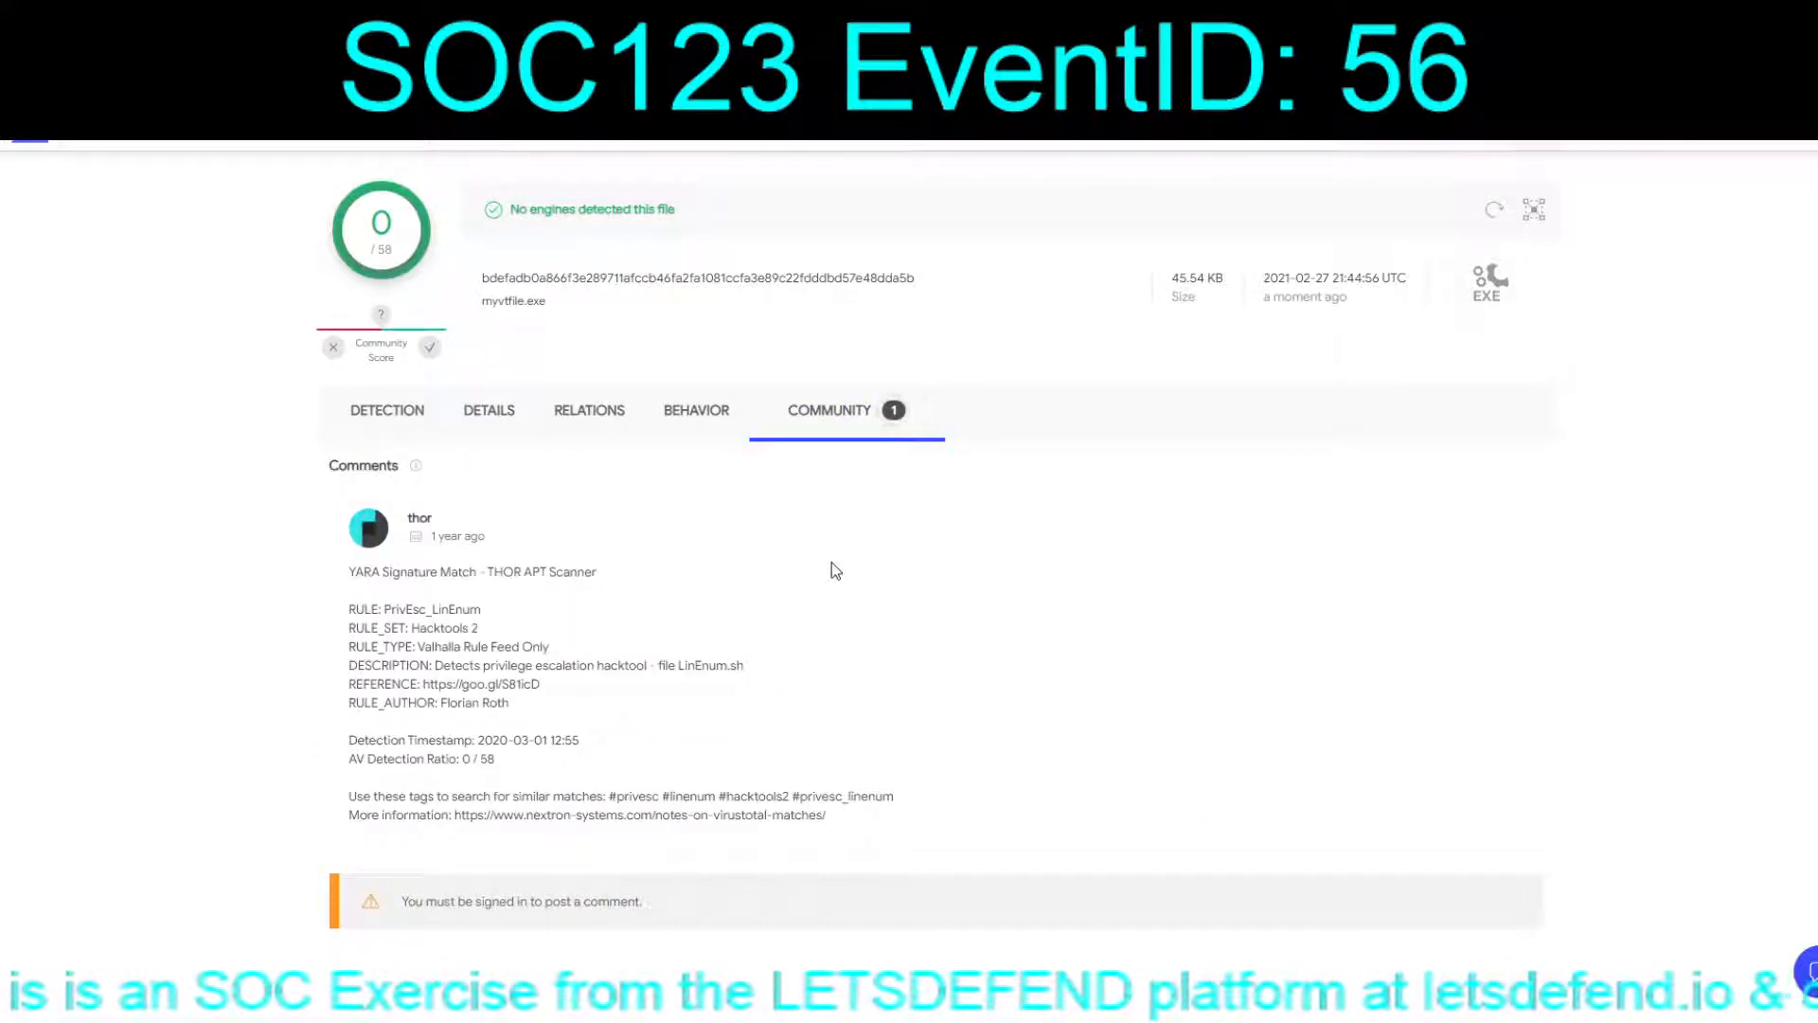
pyautogui.click(675, 415)
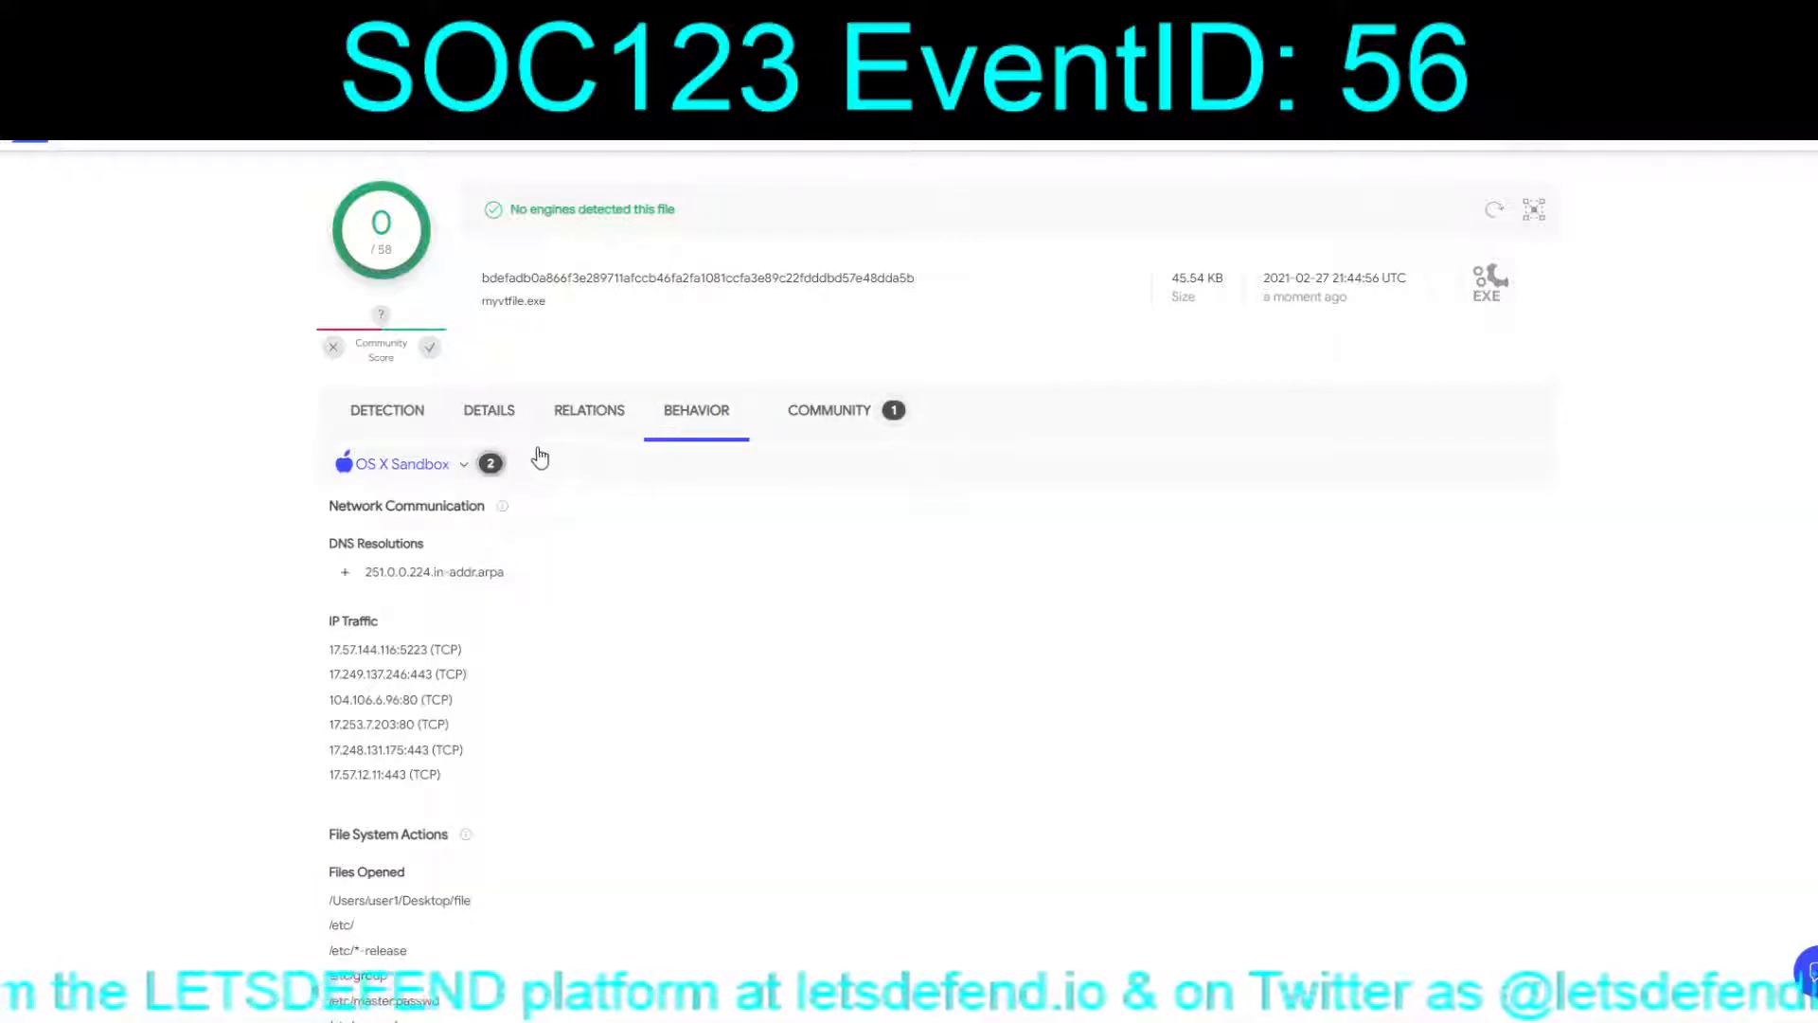
pyautogui.scroll(-1, 725, 674)
pyautogui.scroll(1, 728, 675)
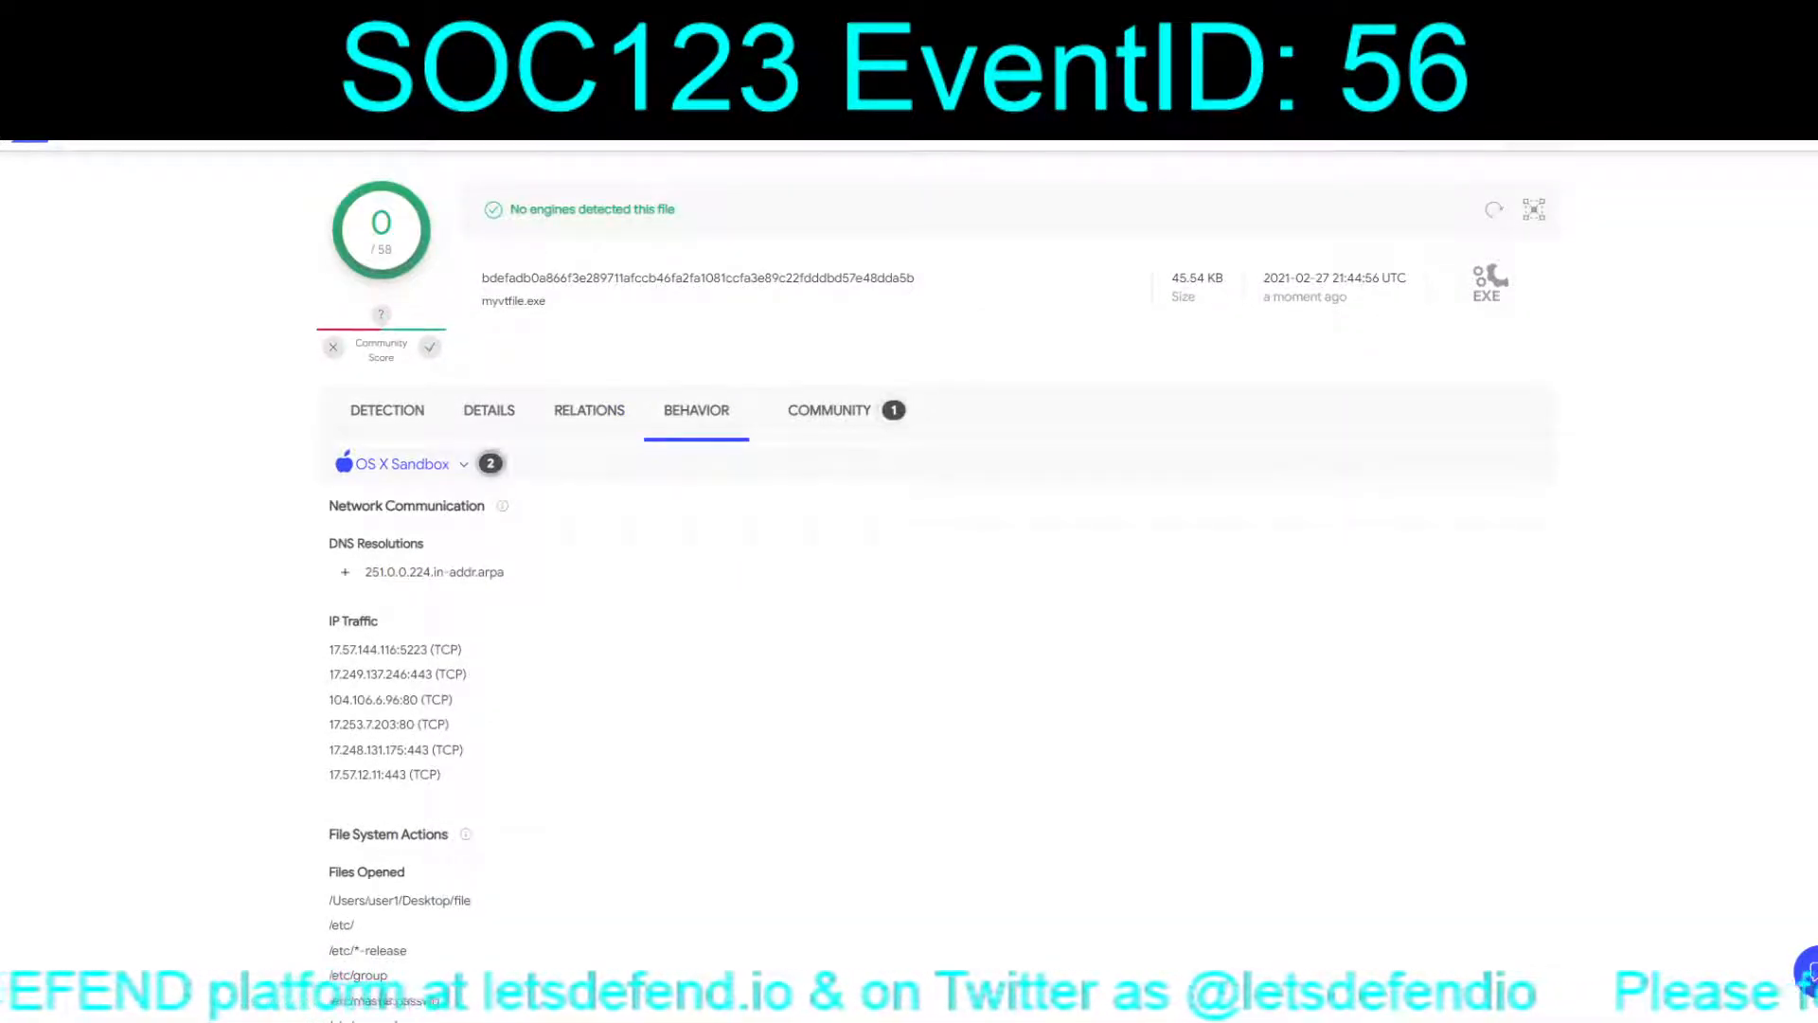
# Switch to LetsDefend Log Management and inspect the raw logs with source address 172.16.20.4, including the requested LinEnum URL
pyautogui.click(530, 19)
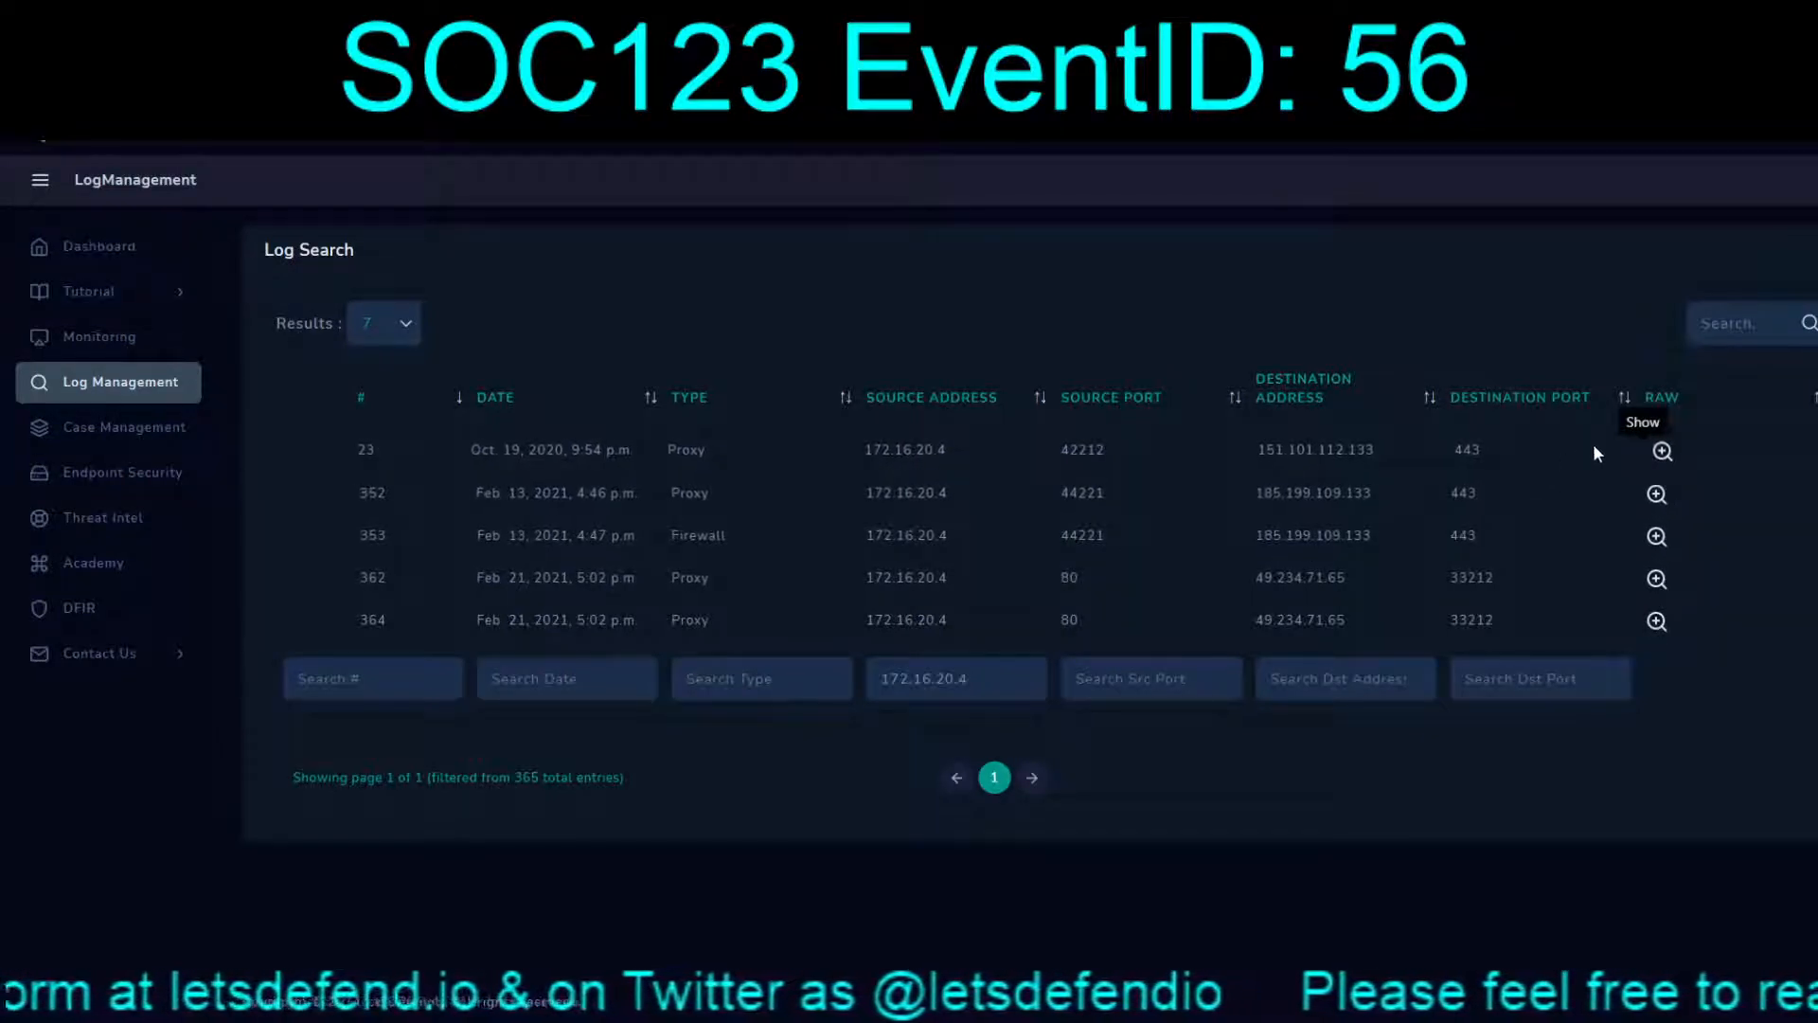
pyautogui.click(1656, 536)
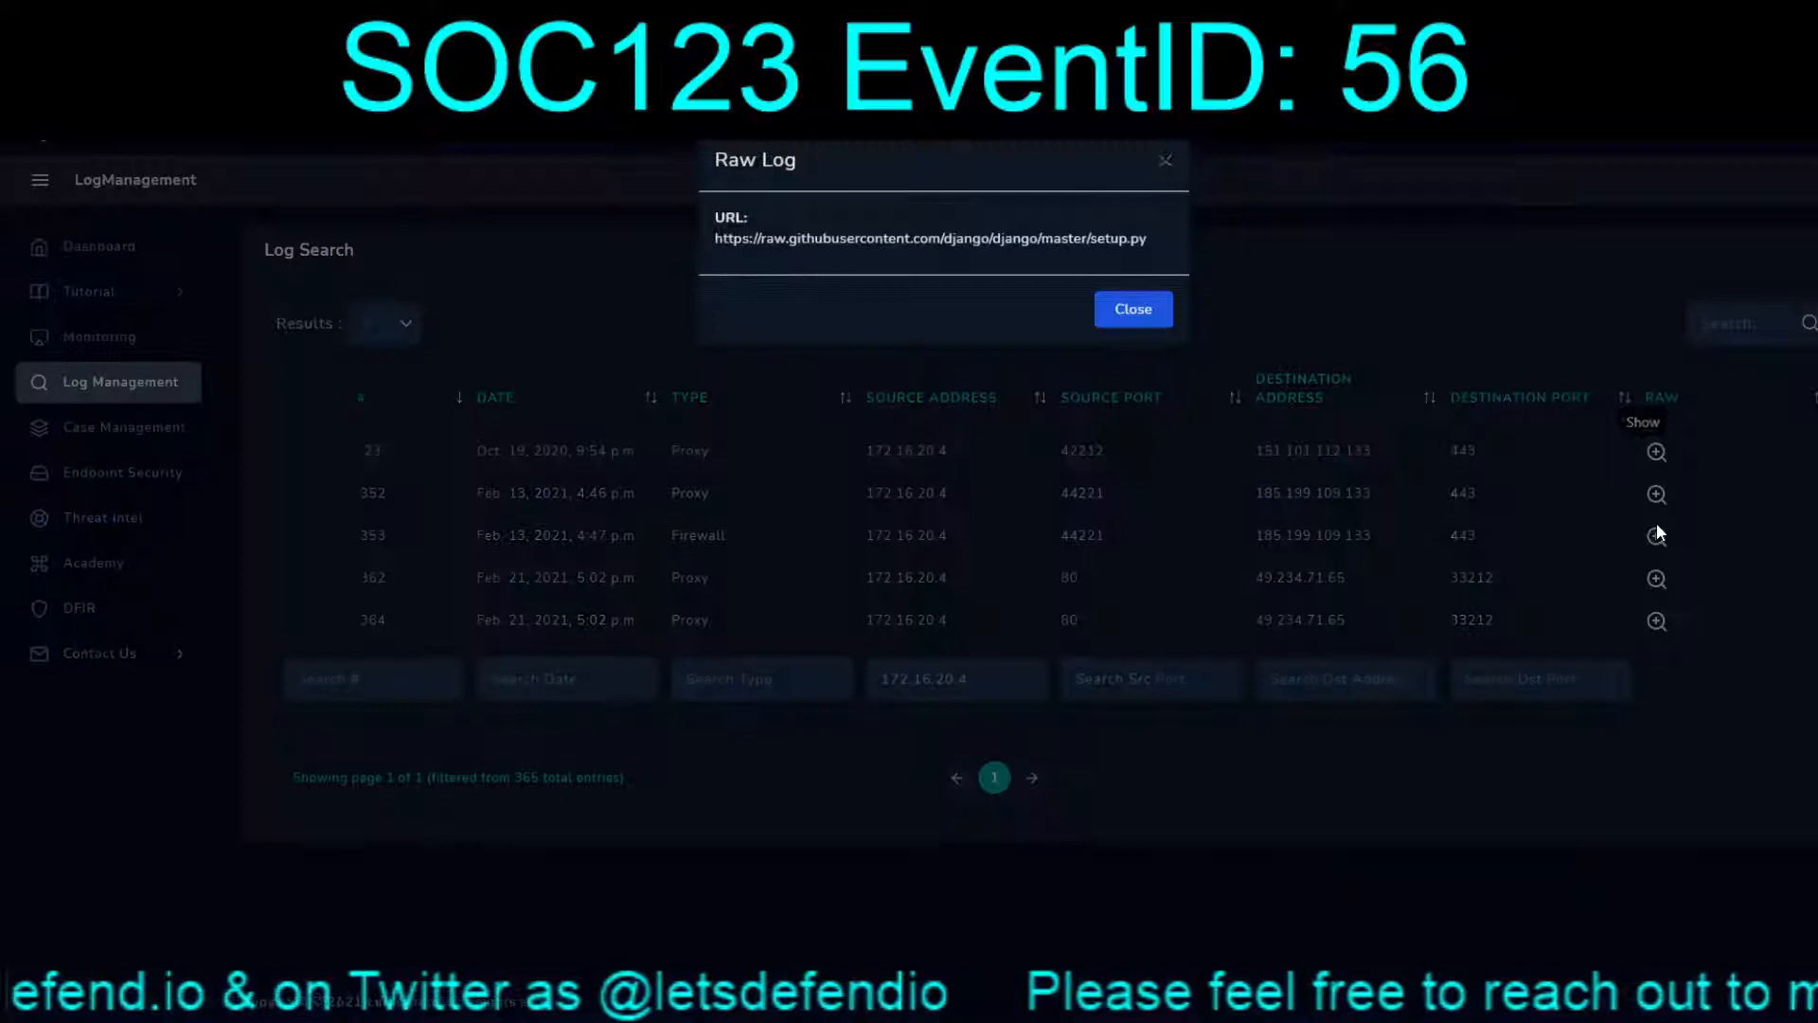
pyautogui.click(1164, 314)
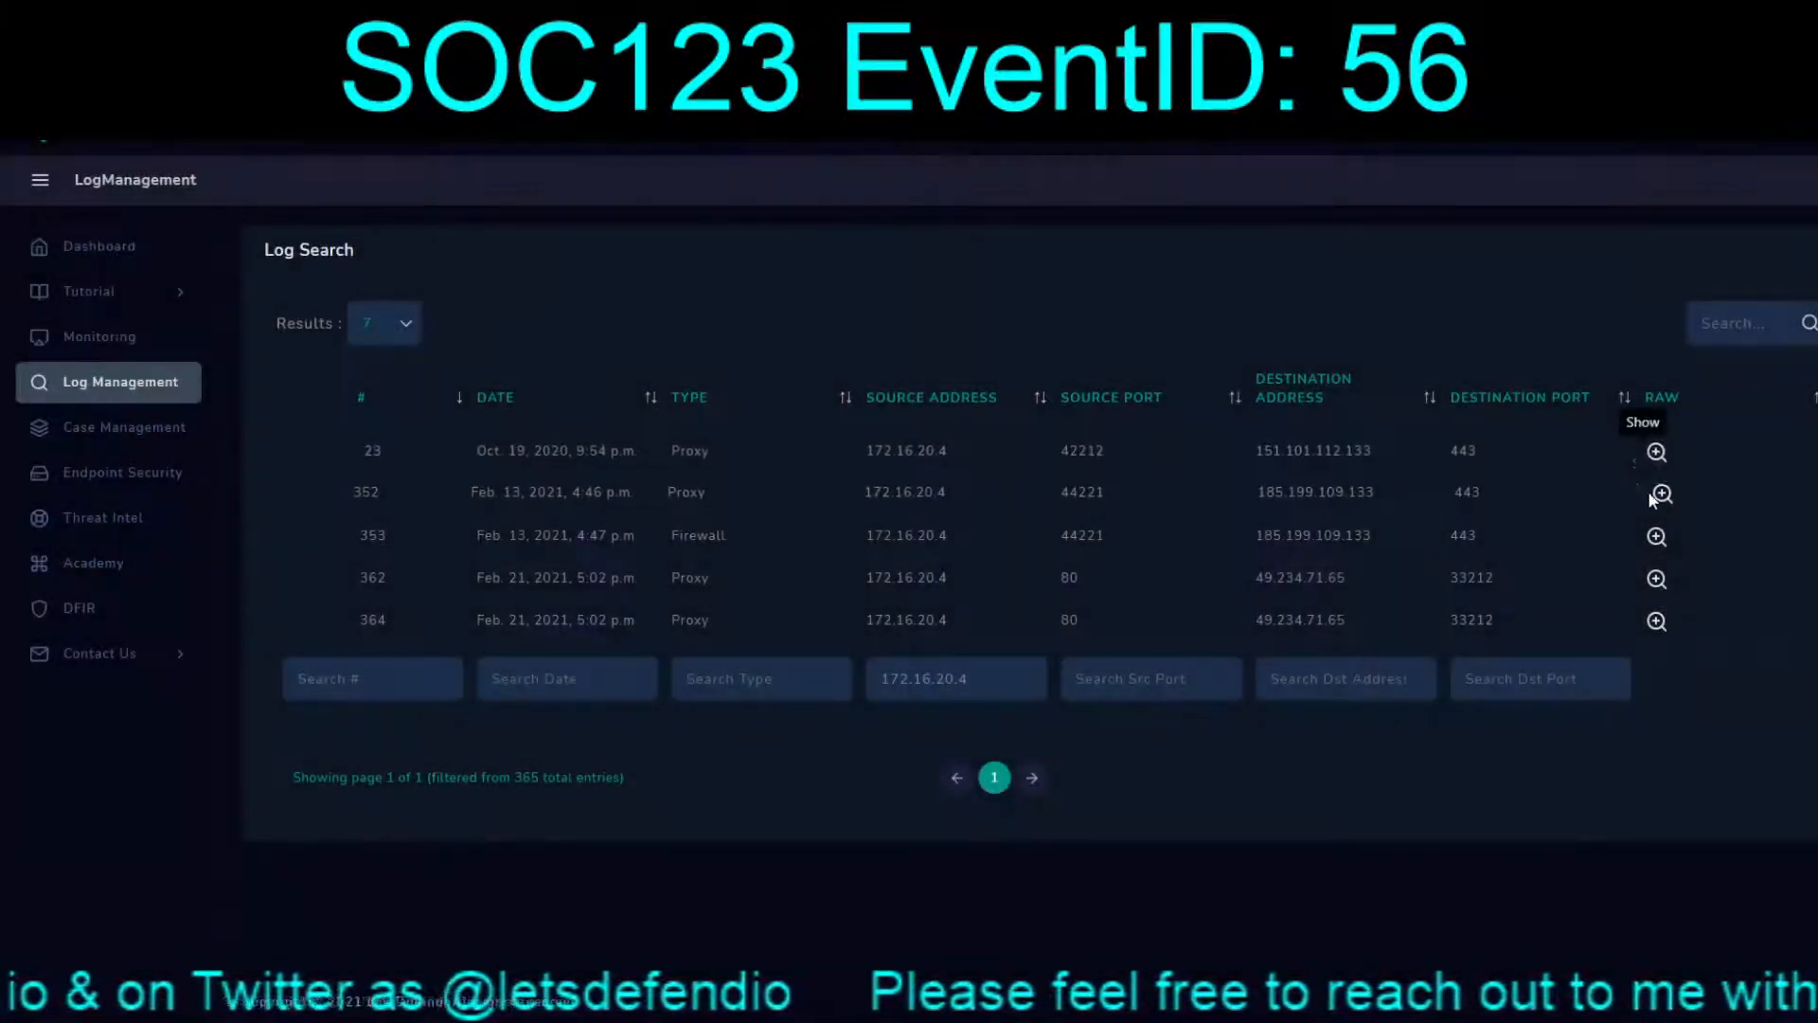
pyautogui.click(1659, 494)
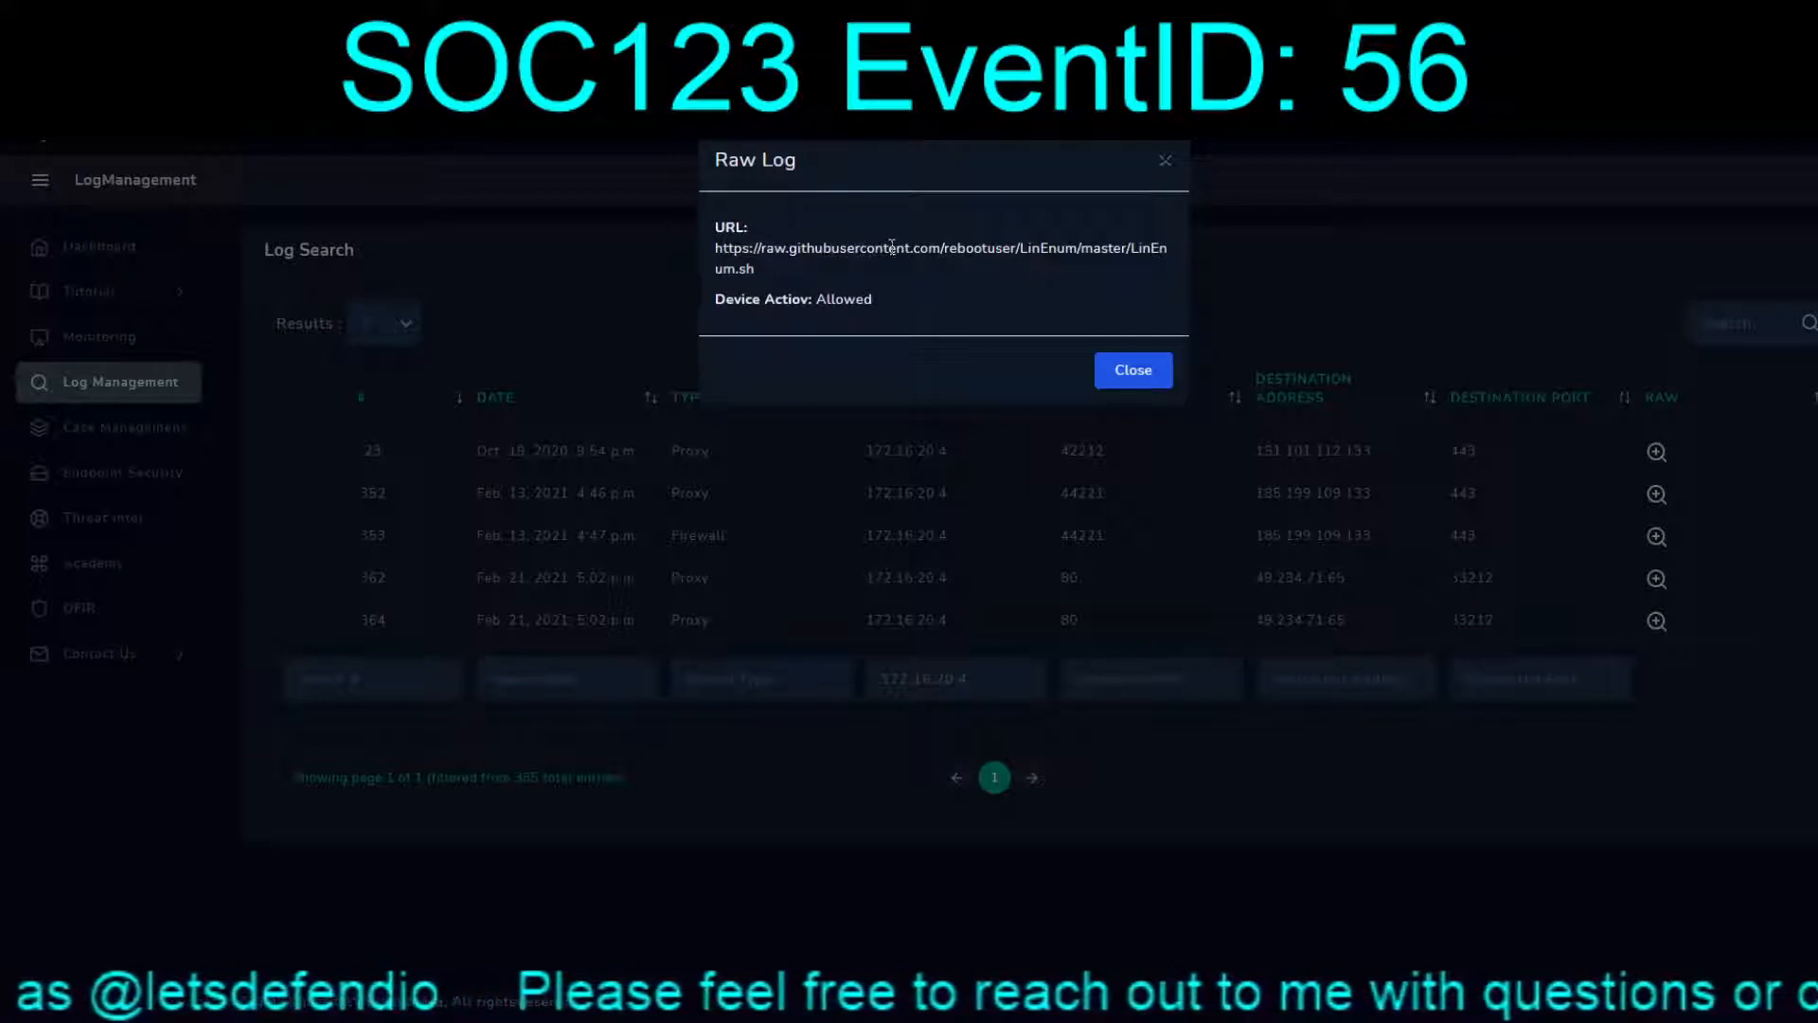
pyautogui.moveTo(958, 246); pyautogui.dragTo(1098, 240)
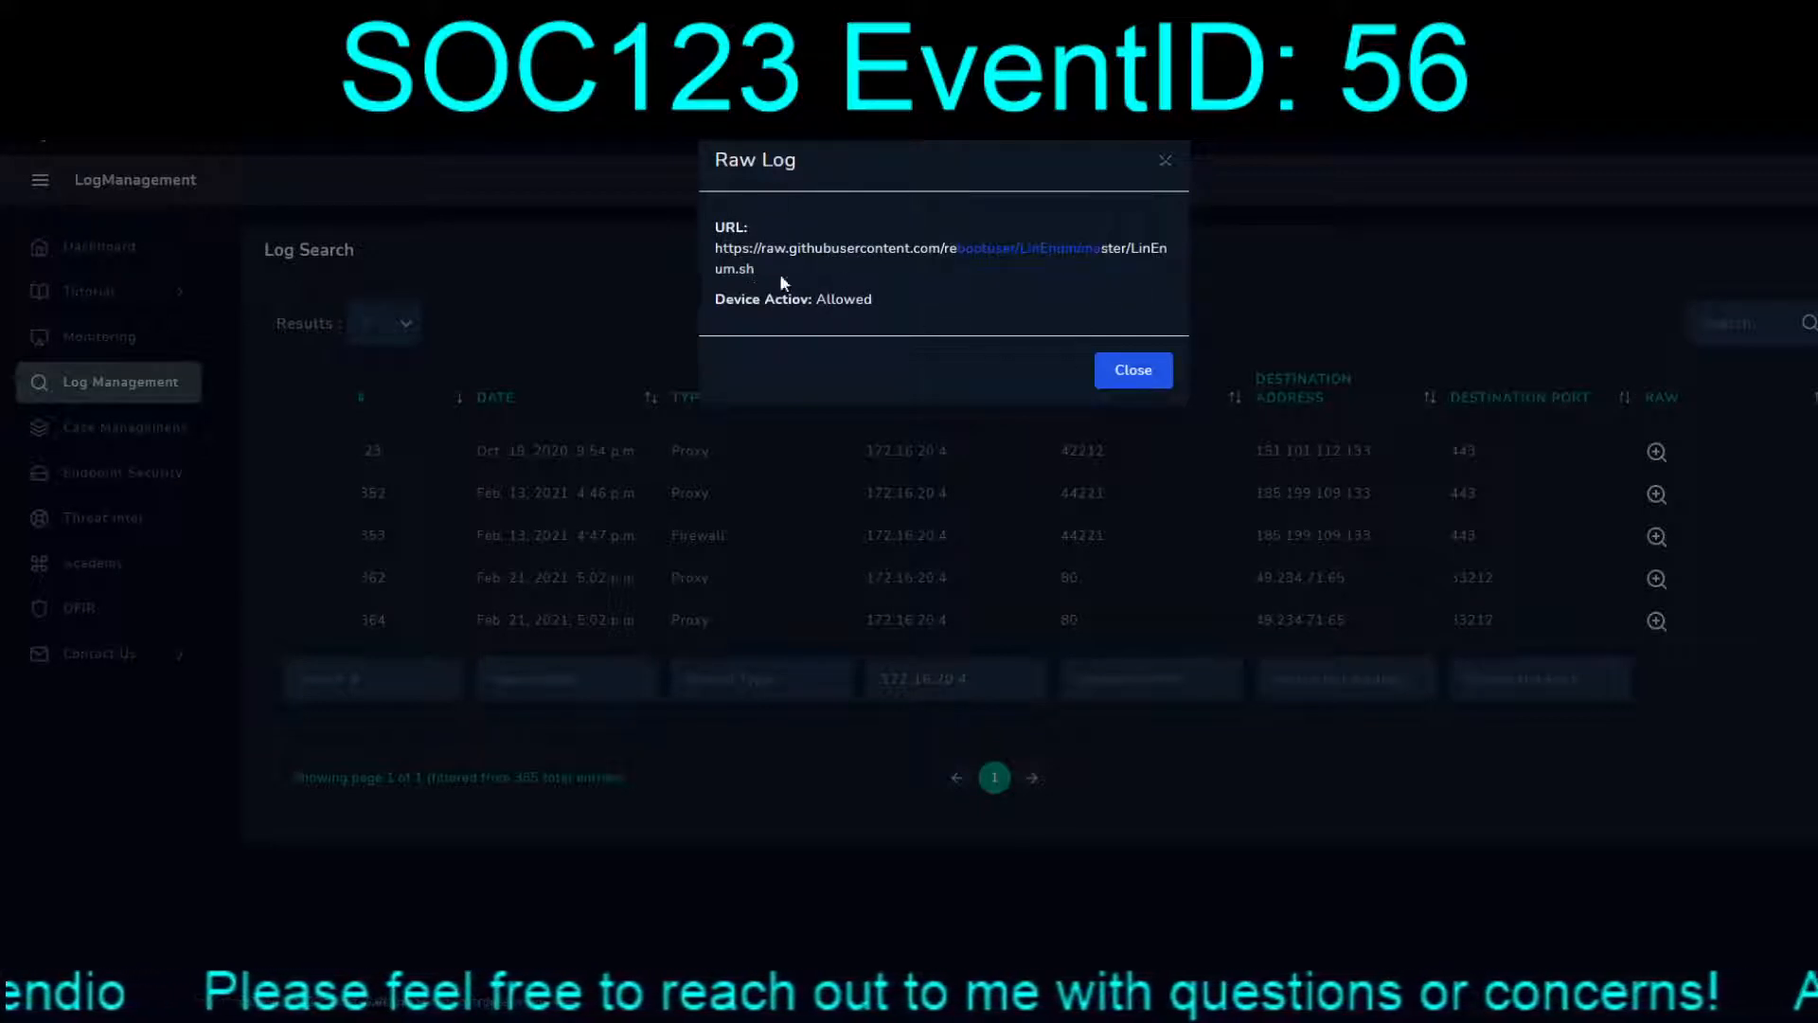
pyautogui.click(1141, 371)
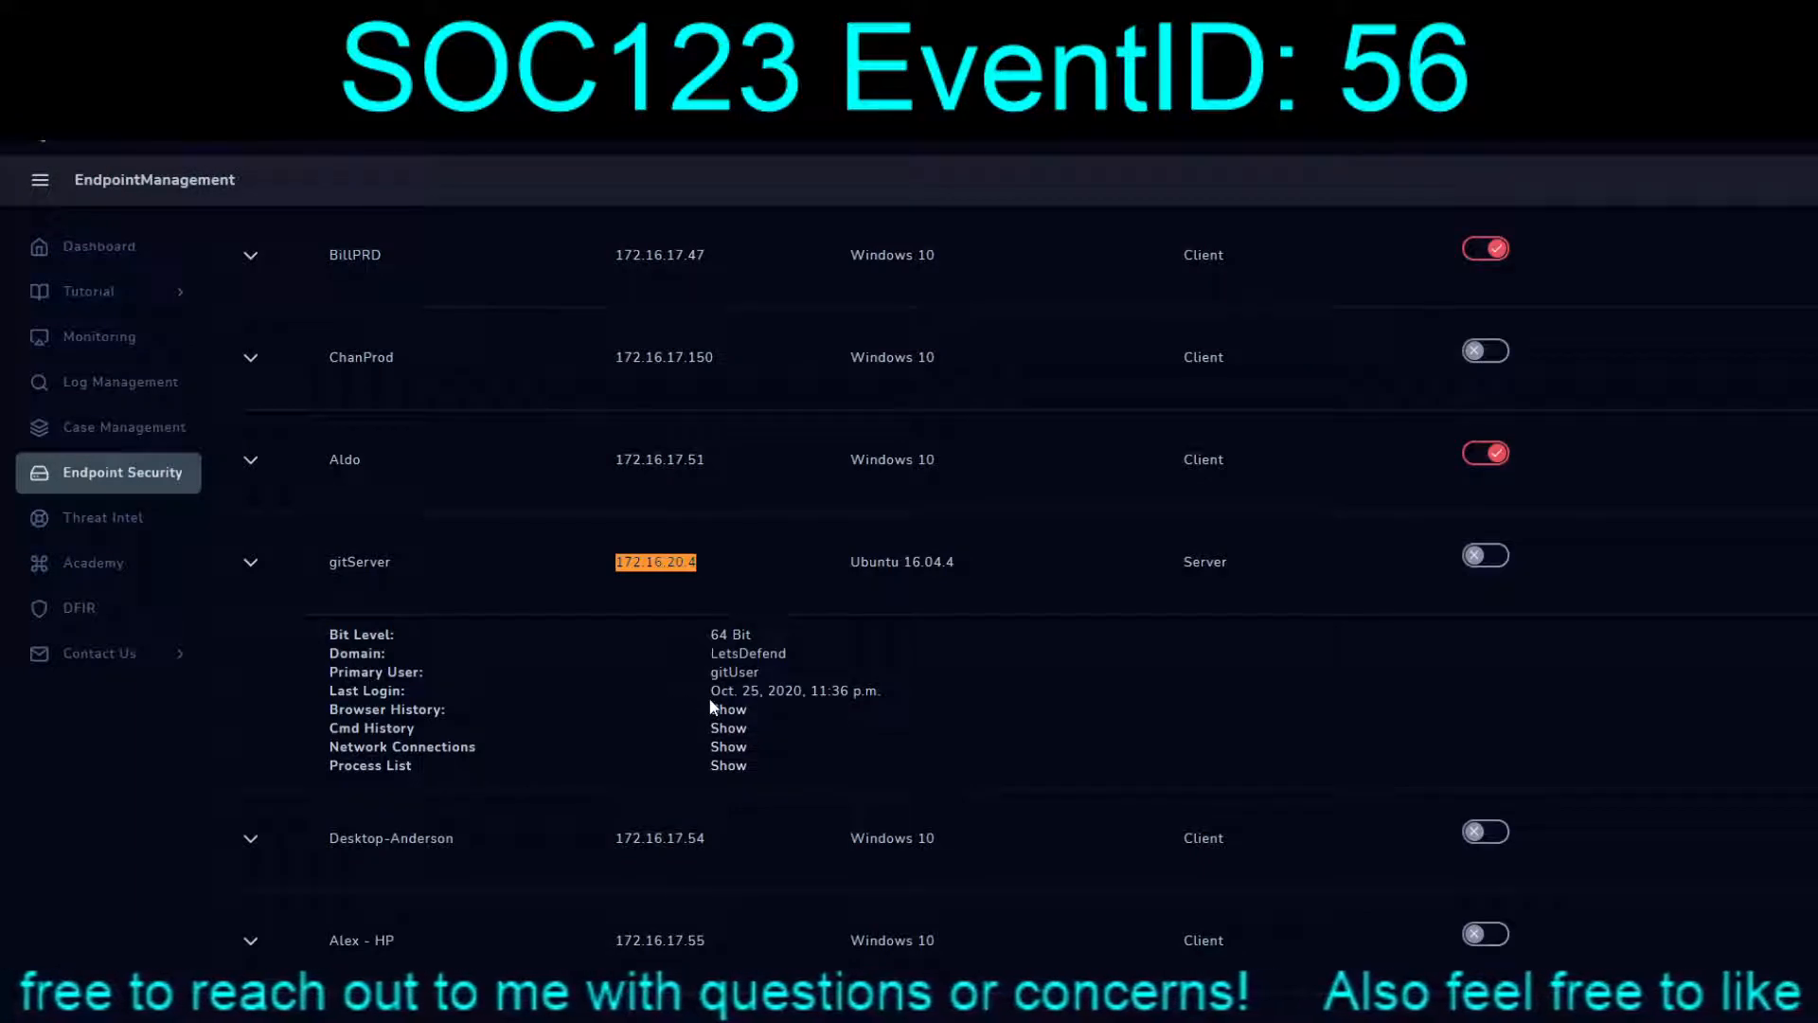
# Examine the gitServer endpoint's wget, python3 and top process details and its network connections
pyautogui.click(730, 764)
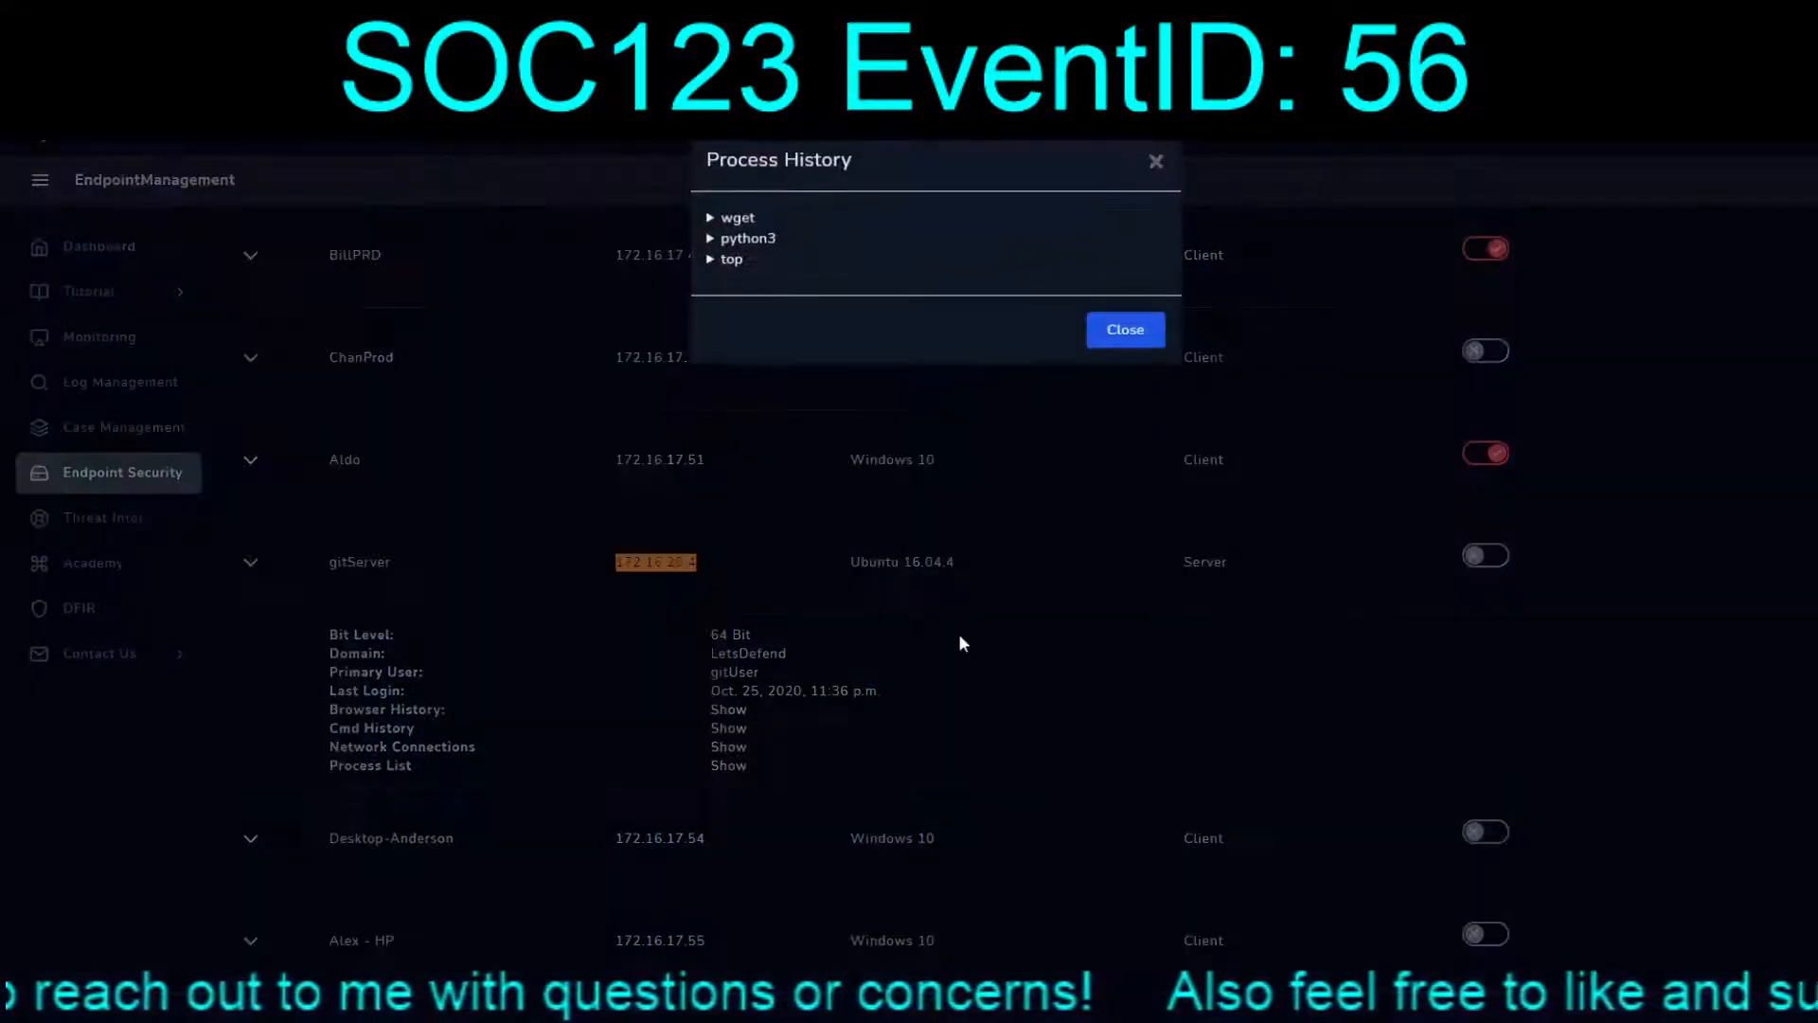
pyautogui.click(710, 259)
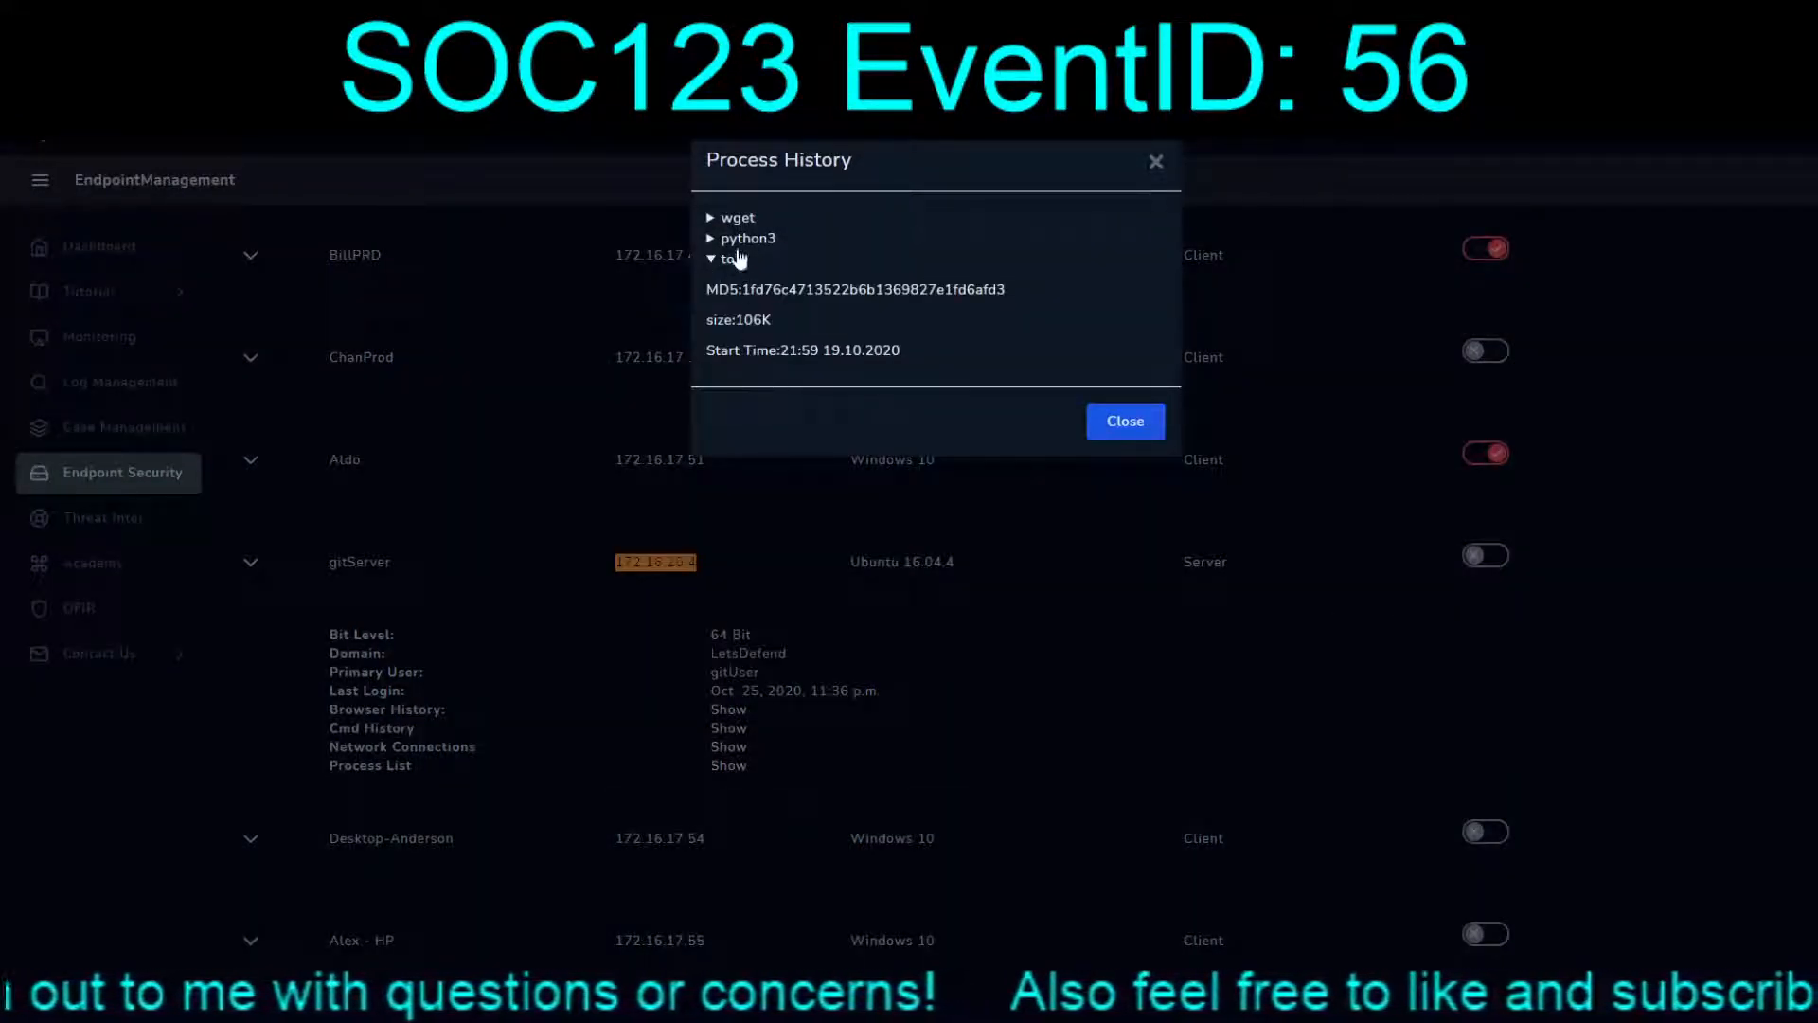
pyautogui.click(712, 237)
pyautogui.click(712, 217)
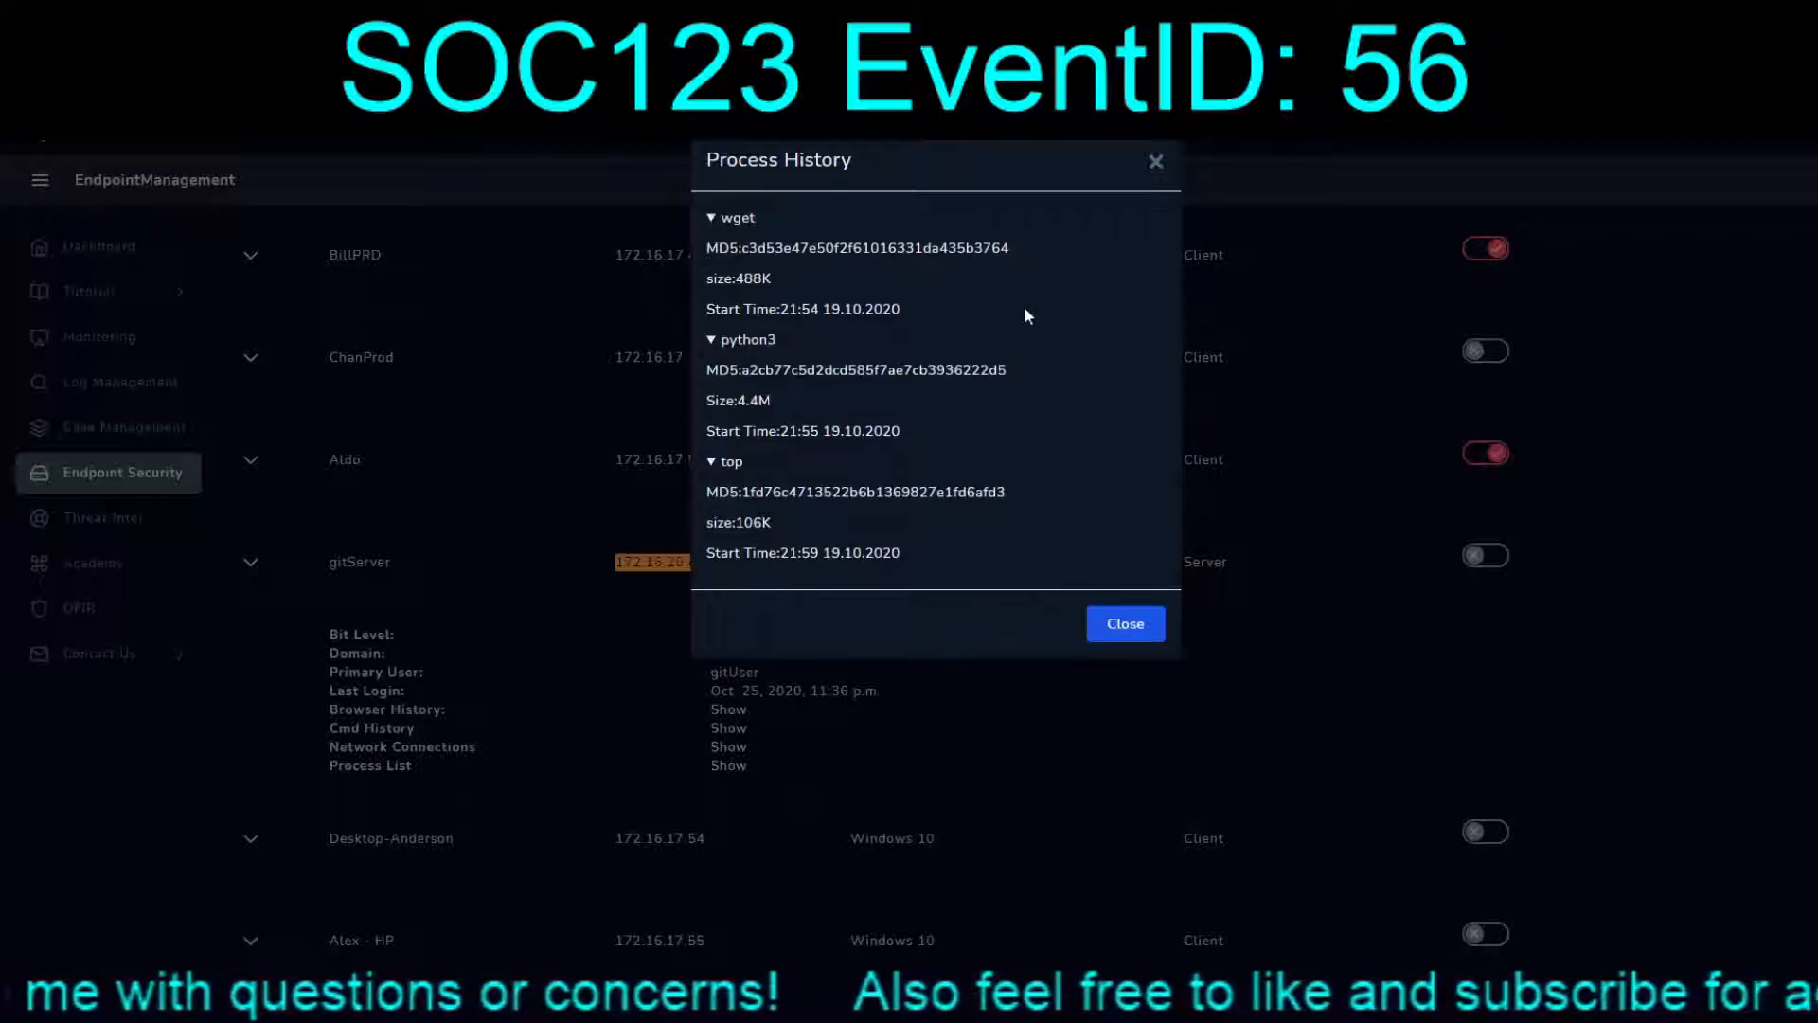
pyautogui.click(1143, 625)
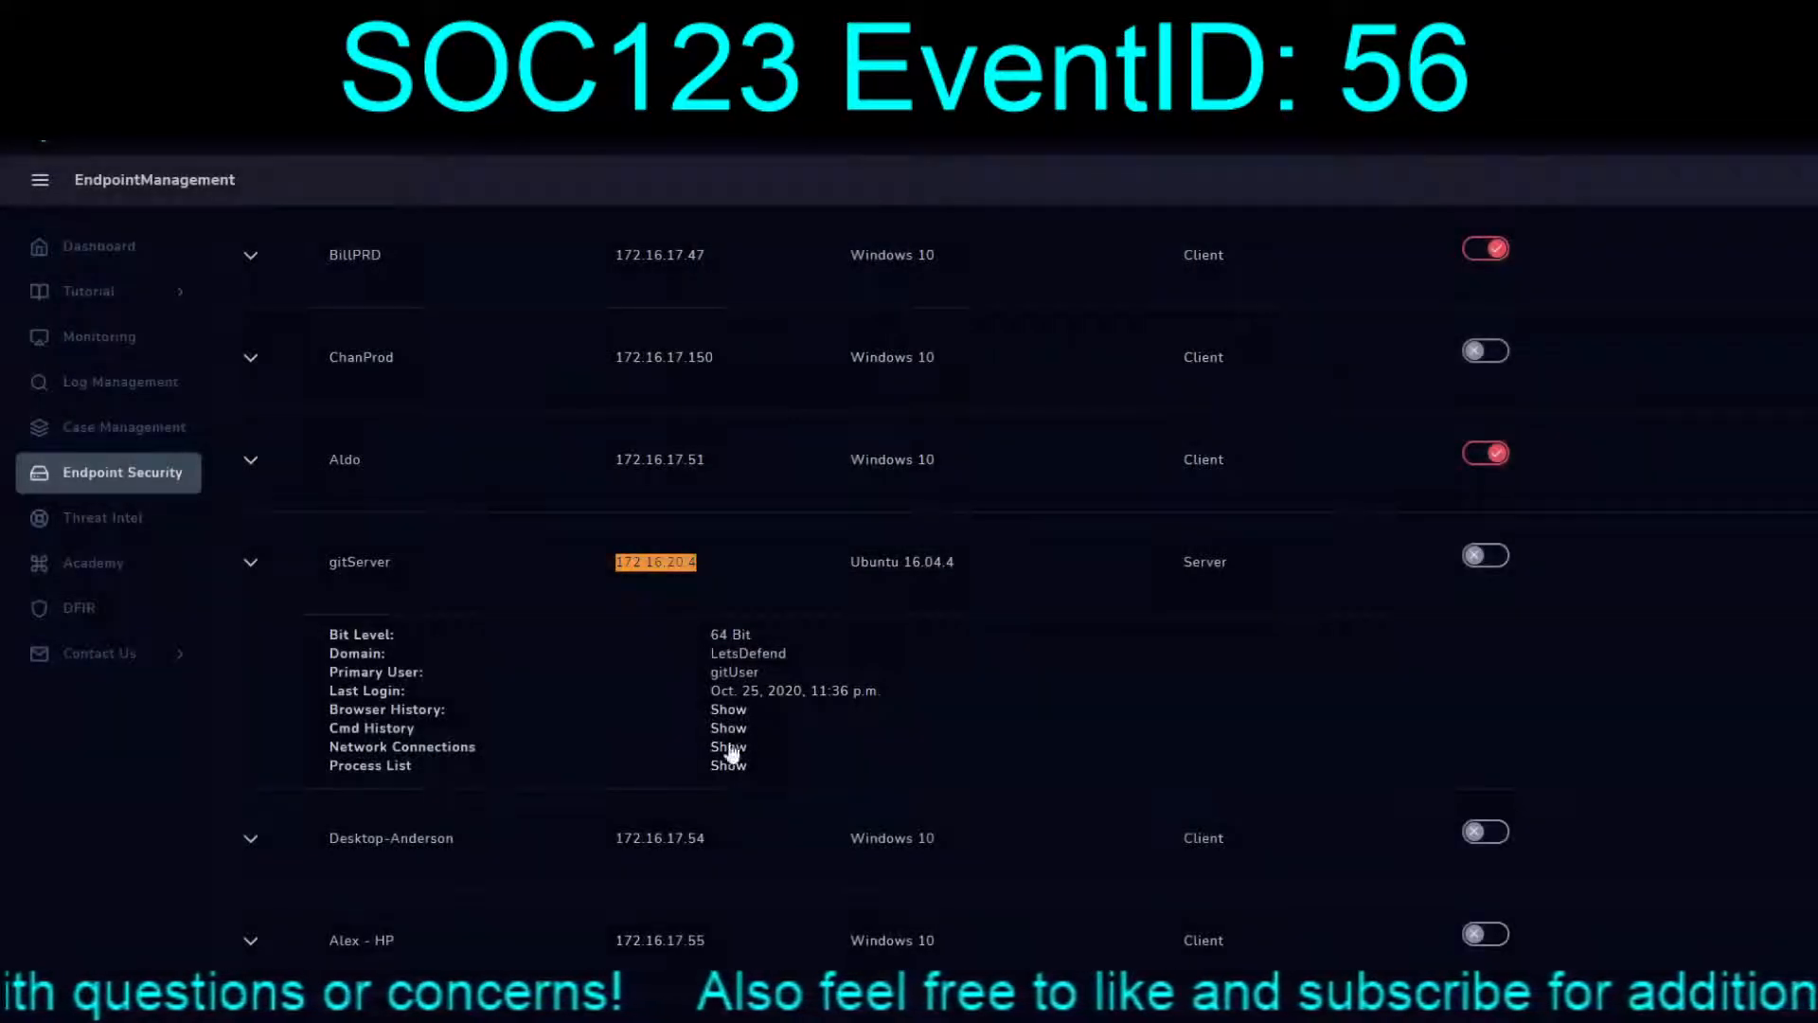
pyautogui.click(731, 748)
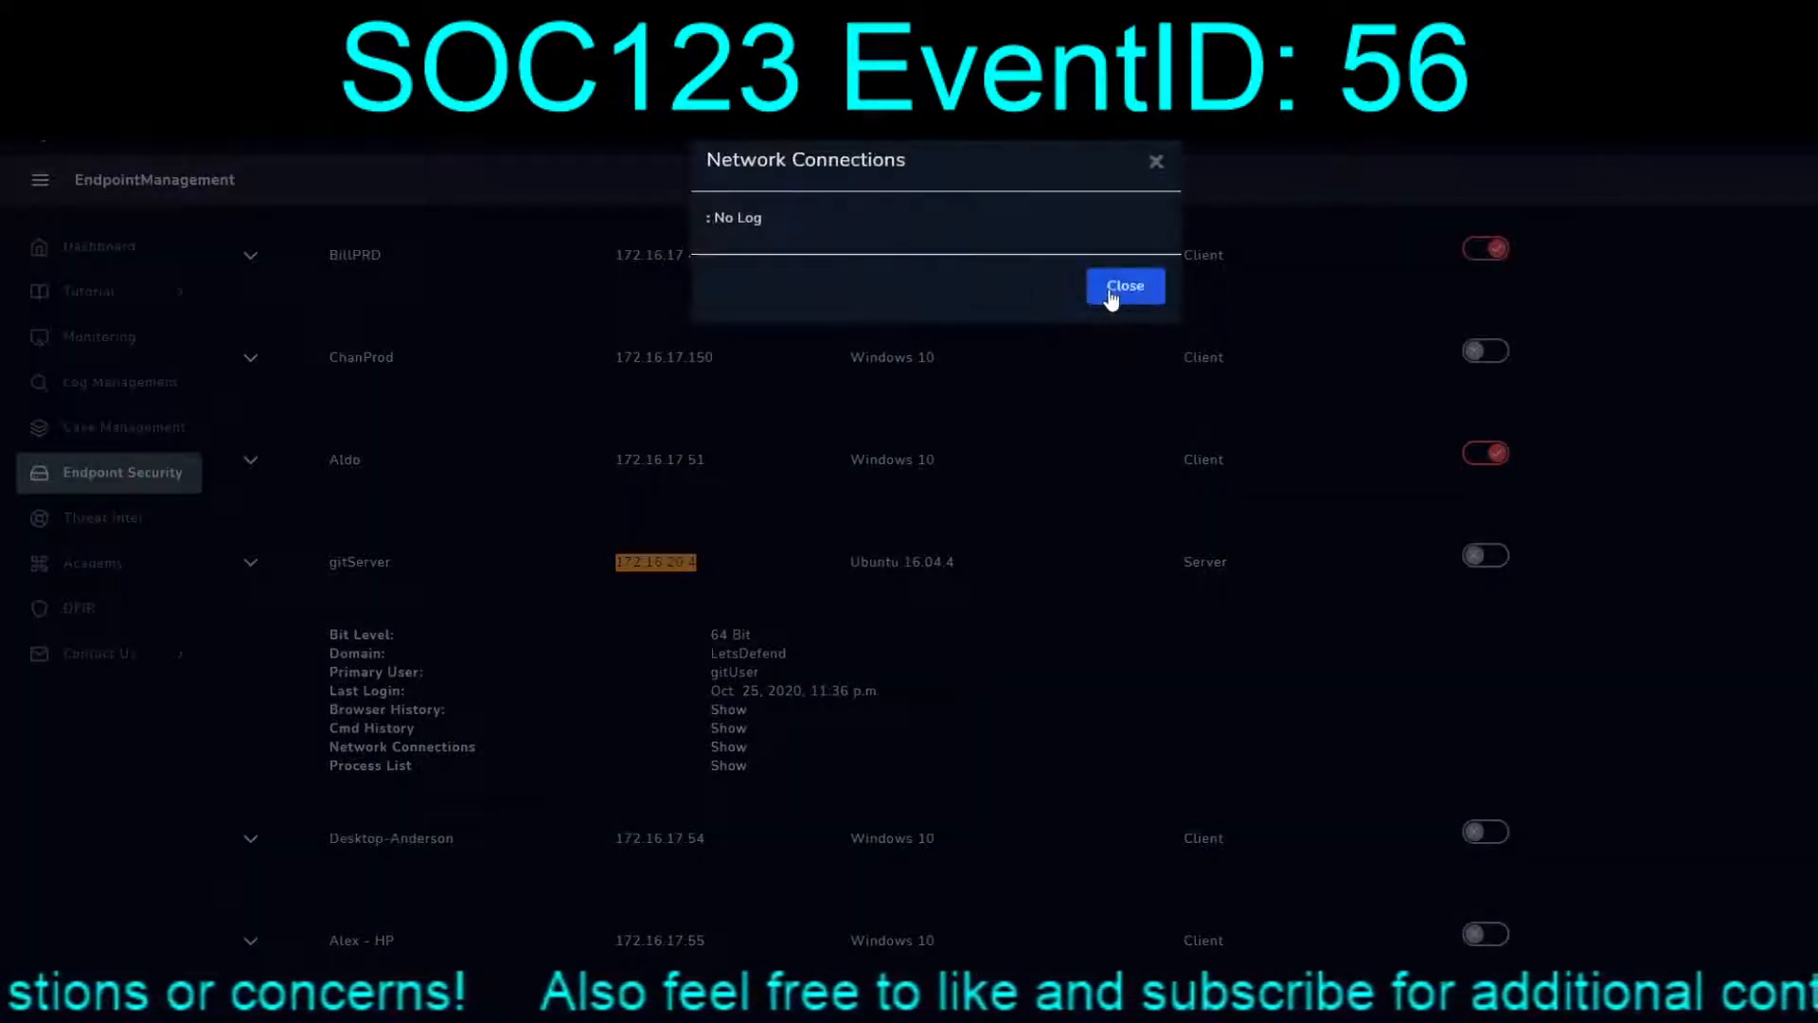
pyautogui.click(1125, 286)
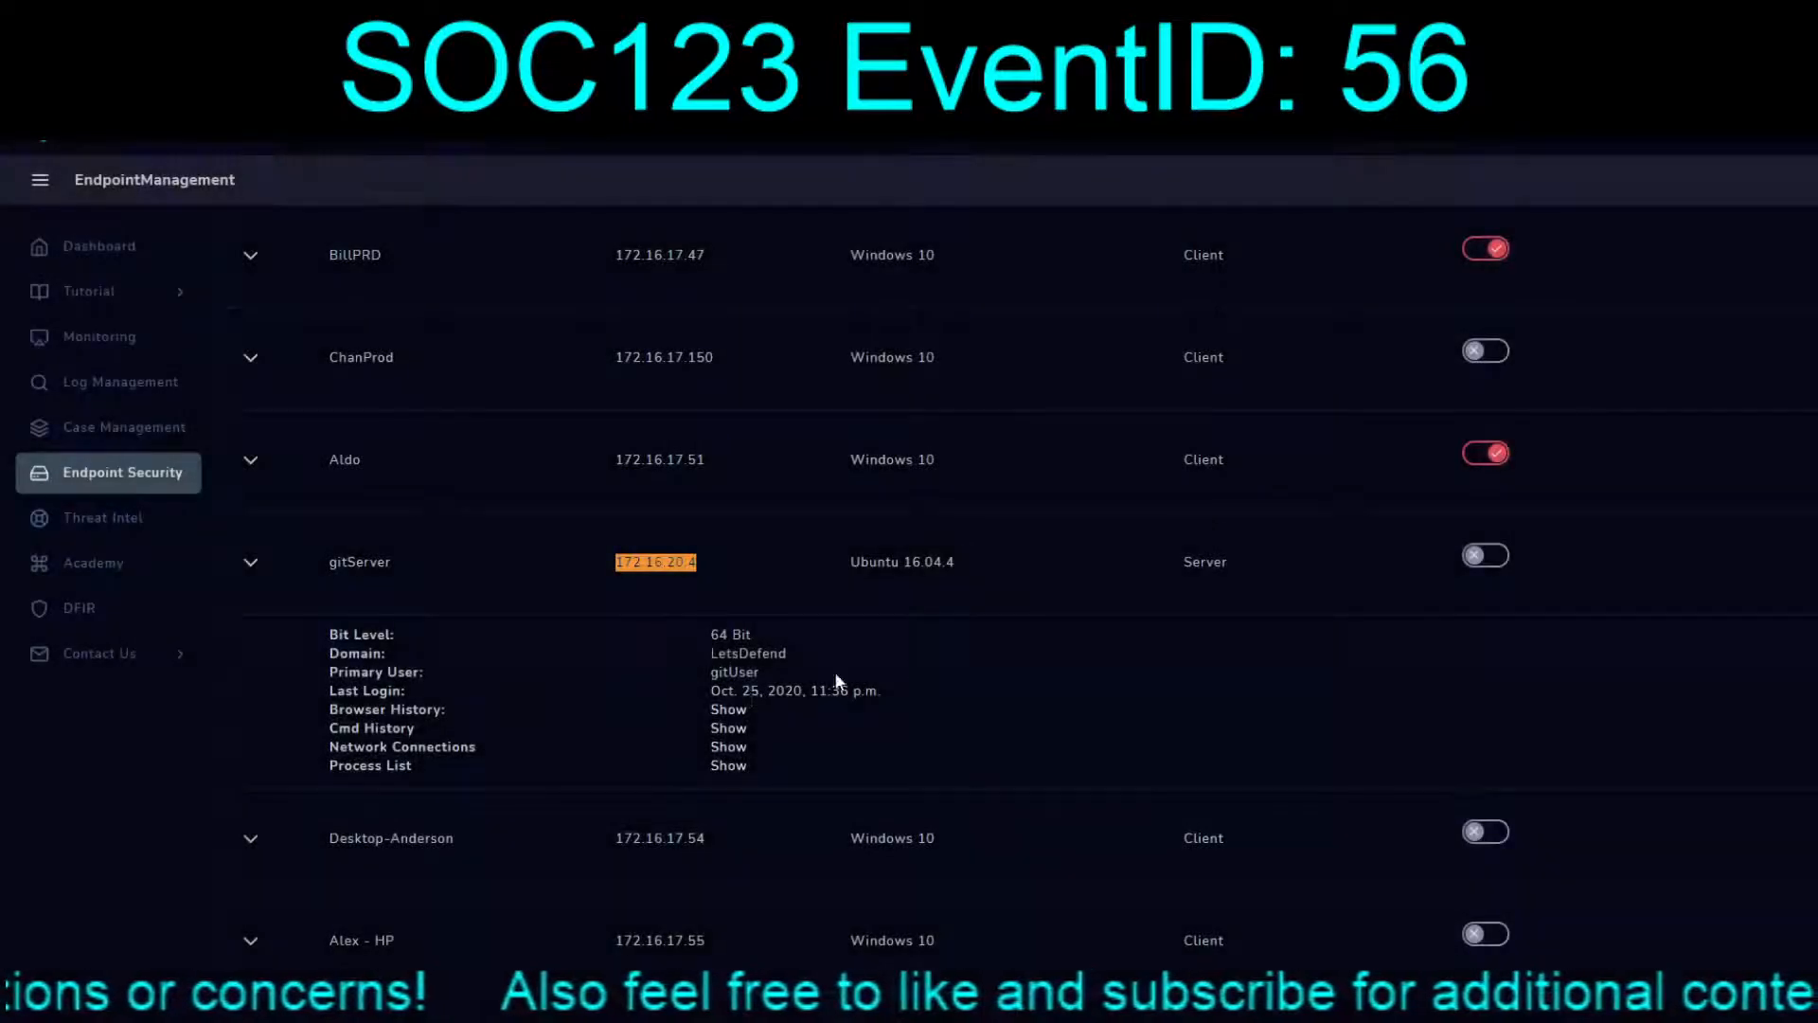
# Review gitServer's command history, tracing the LinEnum.sh download, the chmod, the script execution, whoami and cat /etc/passwd
pyautogui.click(730, 728)
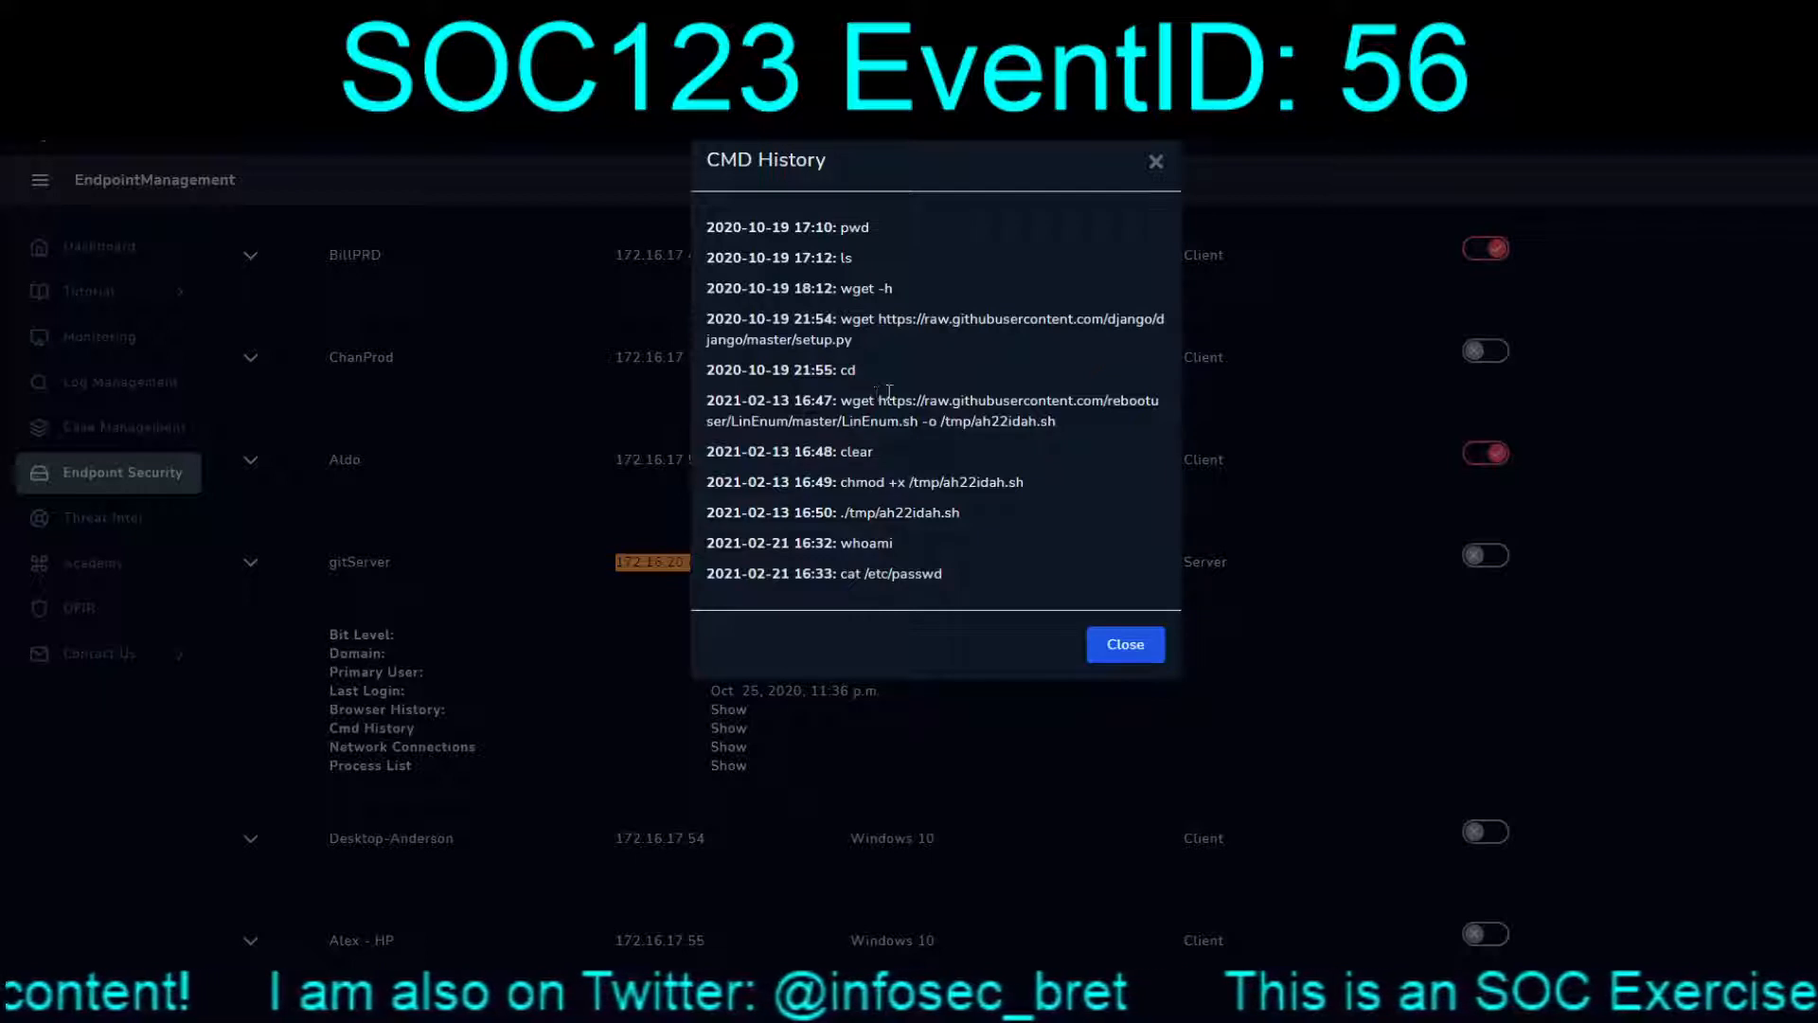
pyautogui.moveTo(841, 400); pyautogui.dragTo(1075, 429)
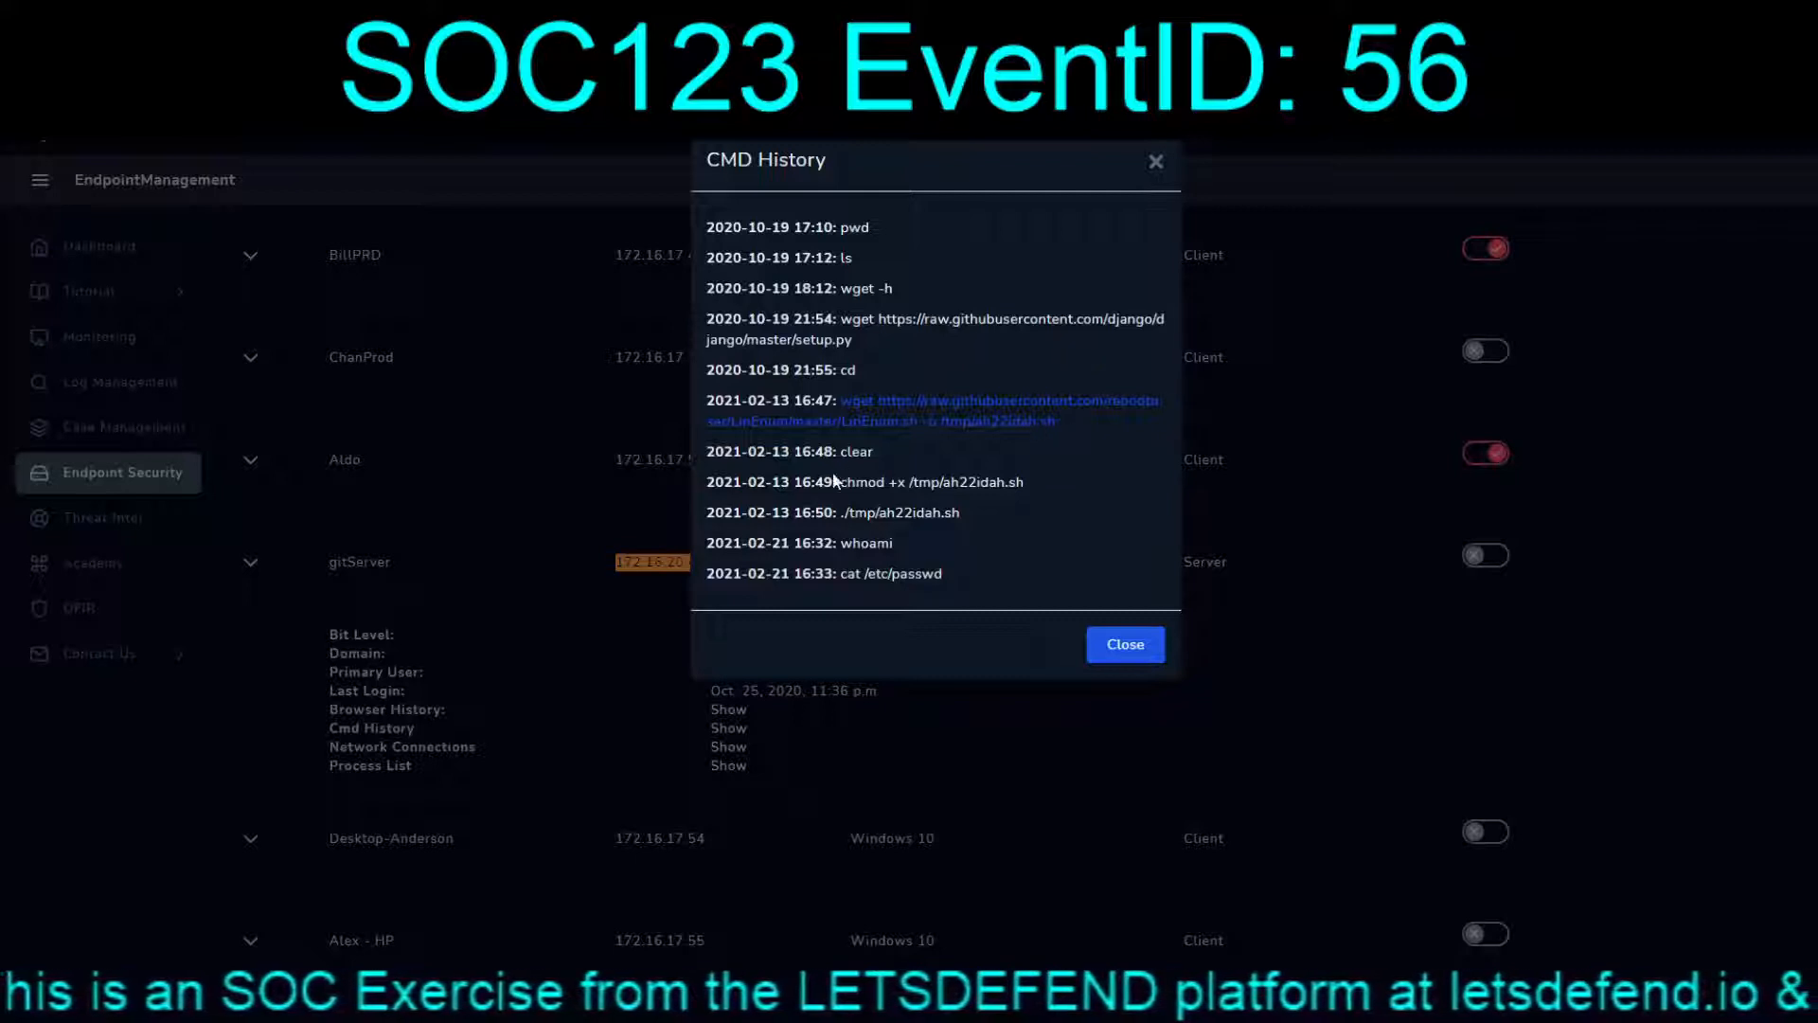
pyautogui.click(856, 459)
pyautogui.moveTo(1028, 481); pyautogui.dragTo(832, 490)
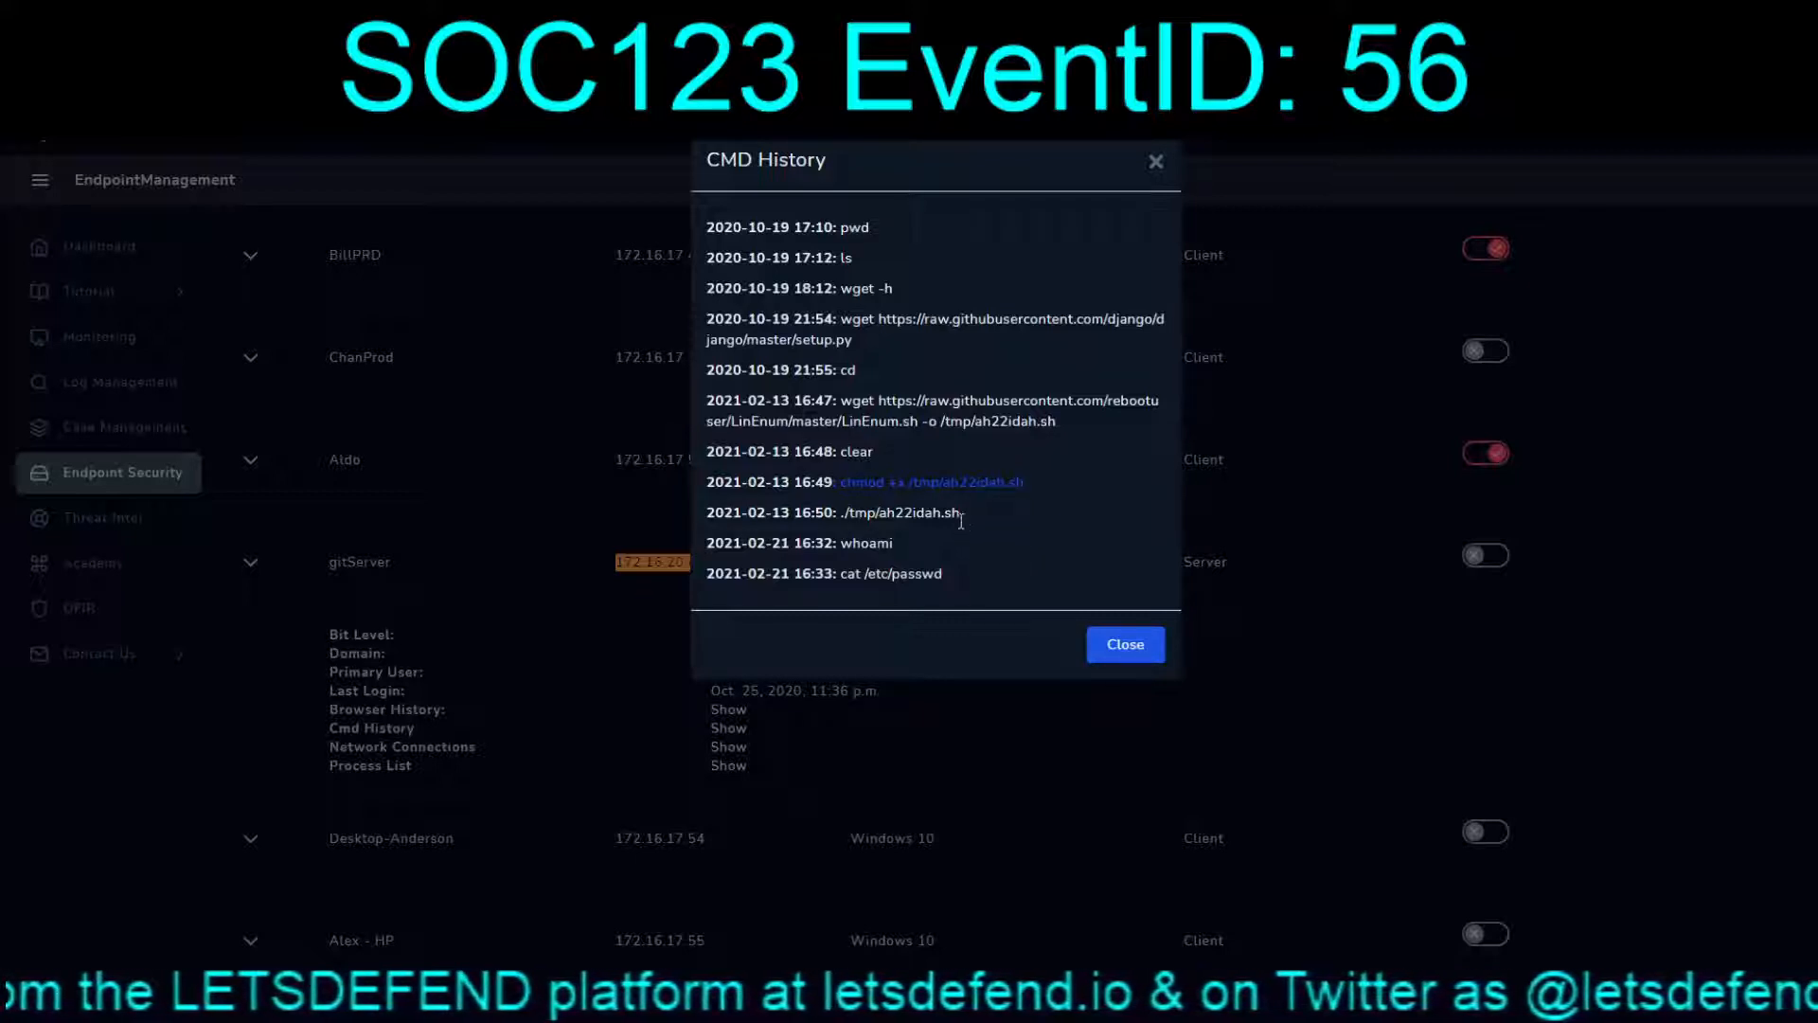
pyautogui.moveTo(961, 516); pyautogui.dragTo(840, 512)
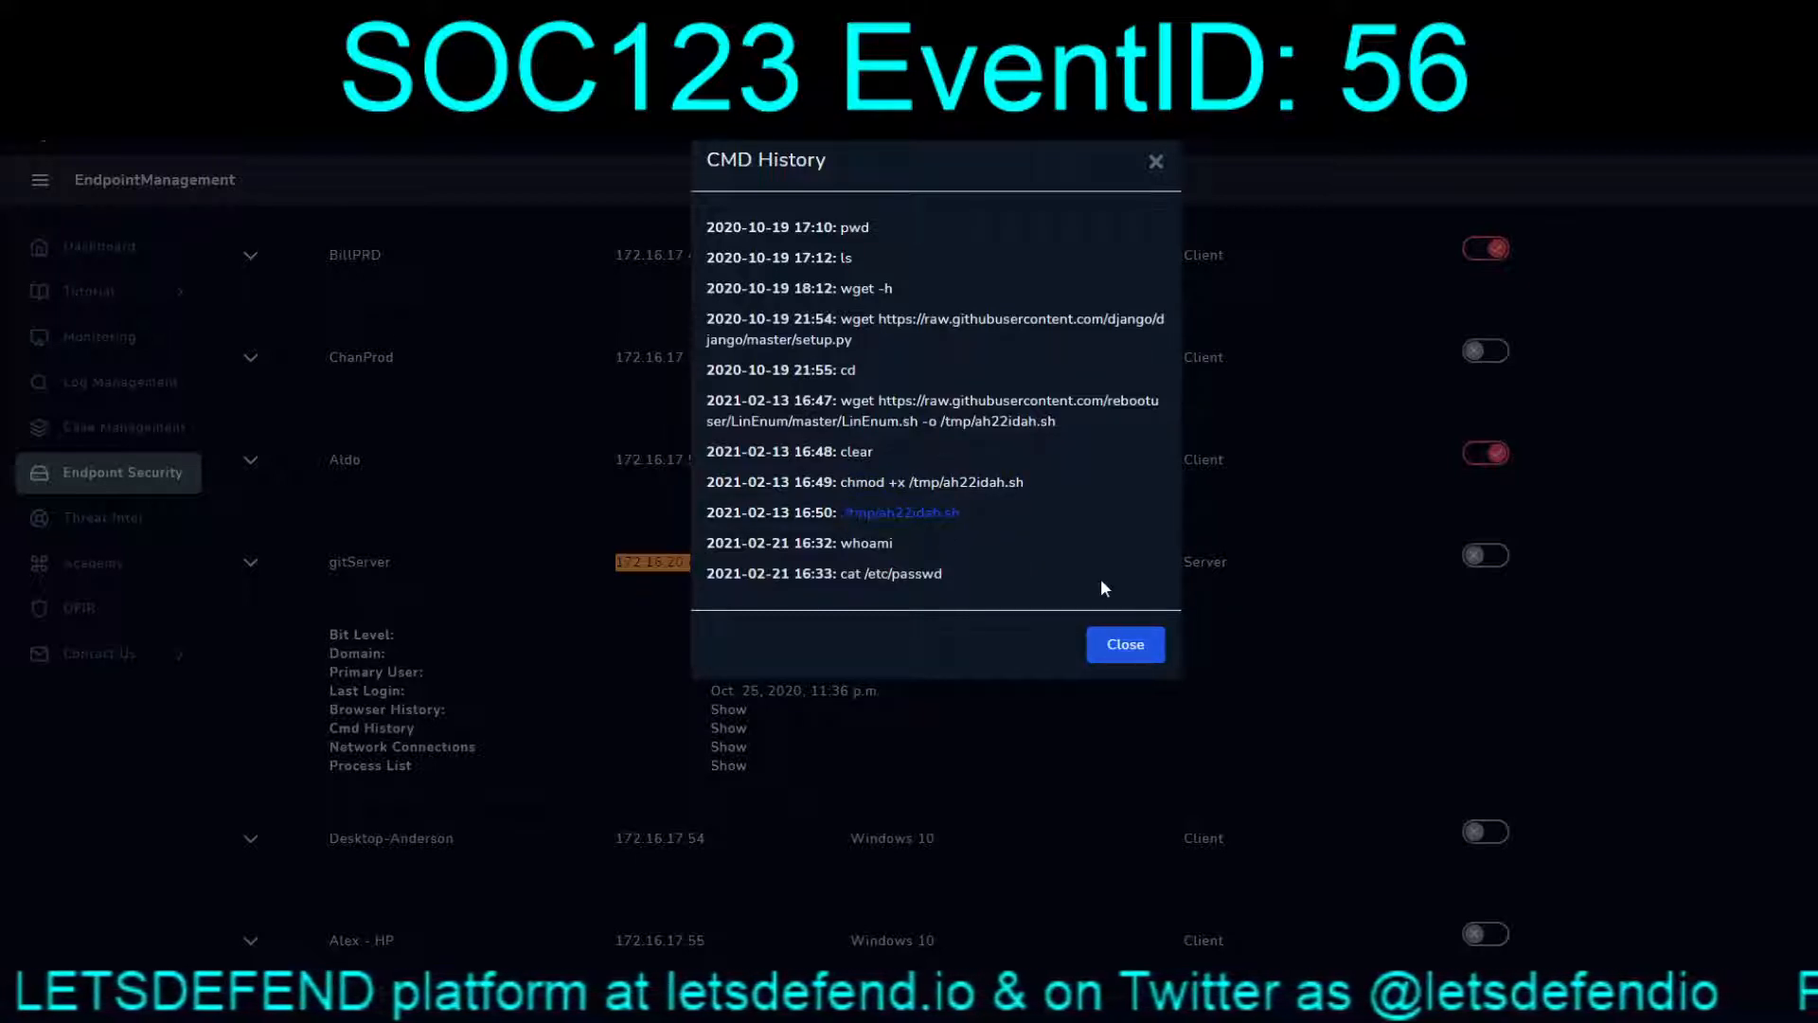
pyautogui.moveTo(853, 549); pyautogui.dragTo(845, 551)
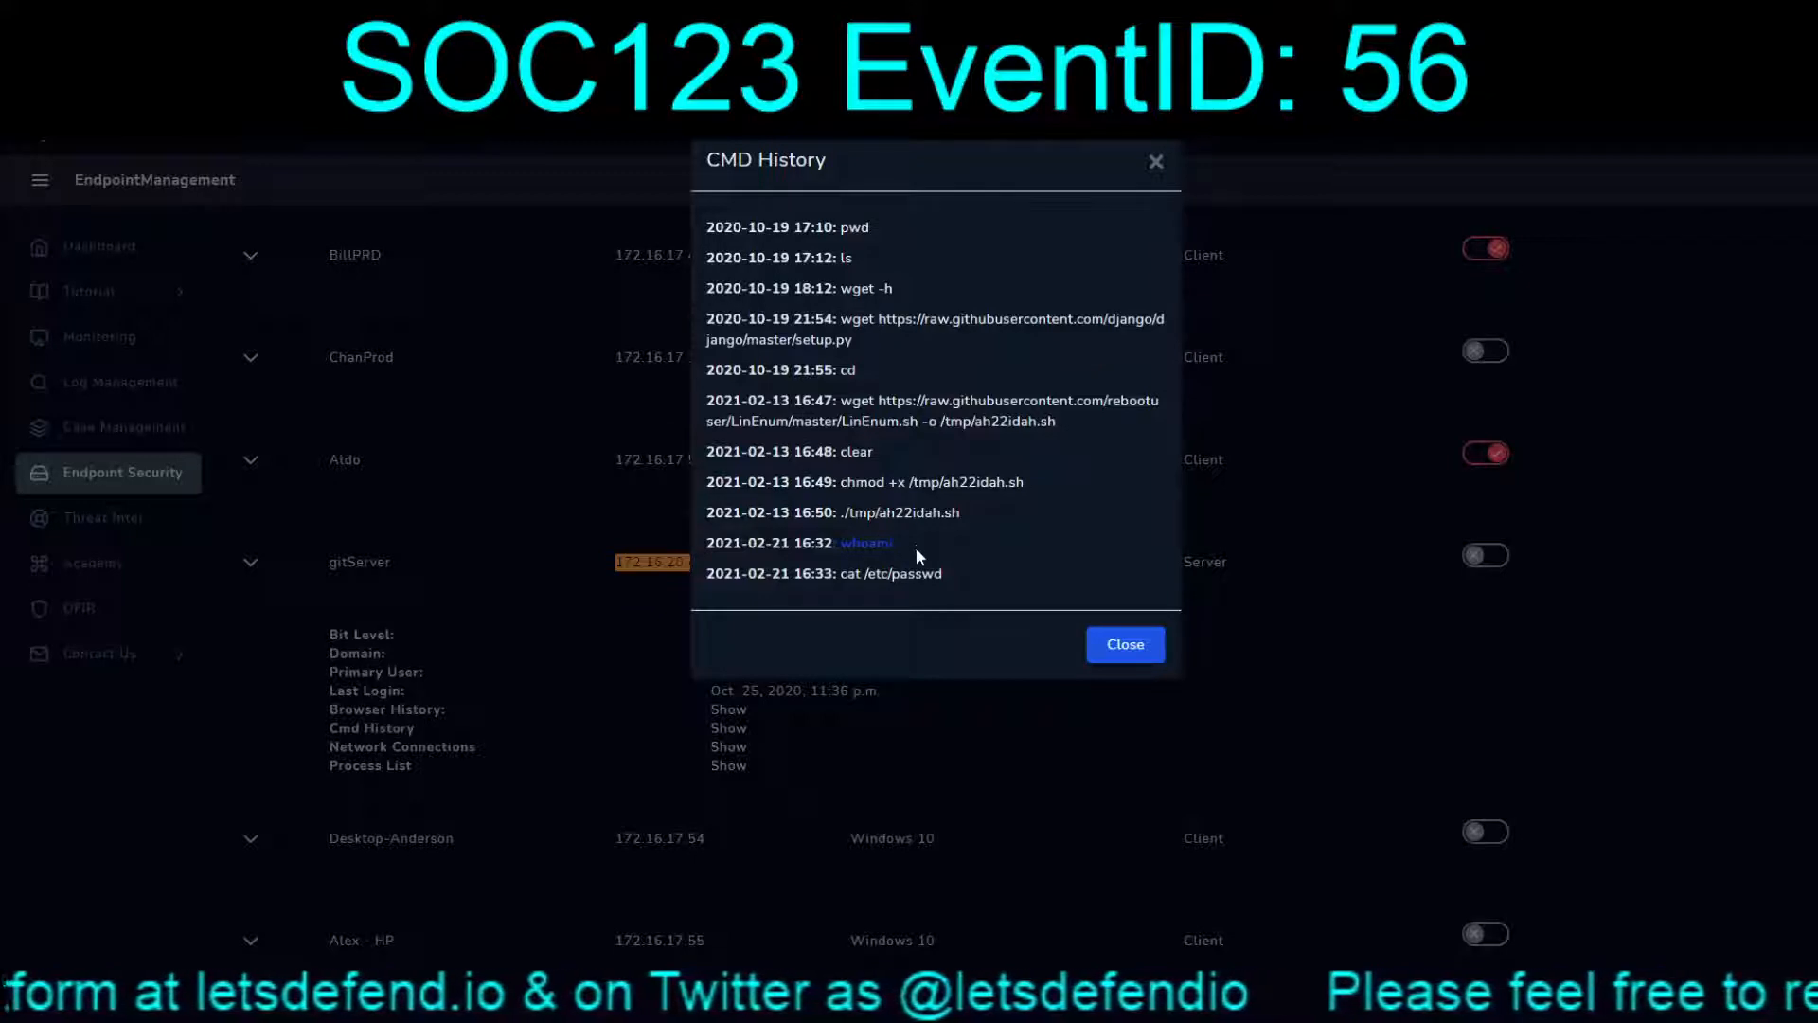
pyautogui.moveTo(944, 576); pyautogui.dragTo(840, 574)
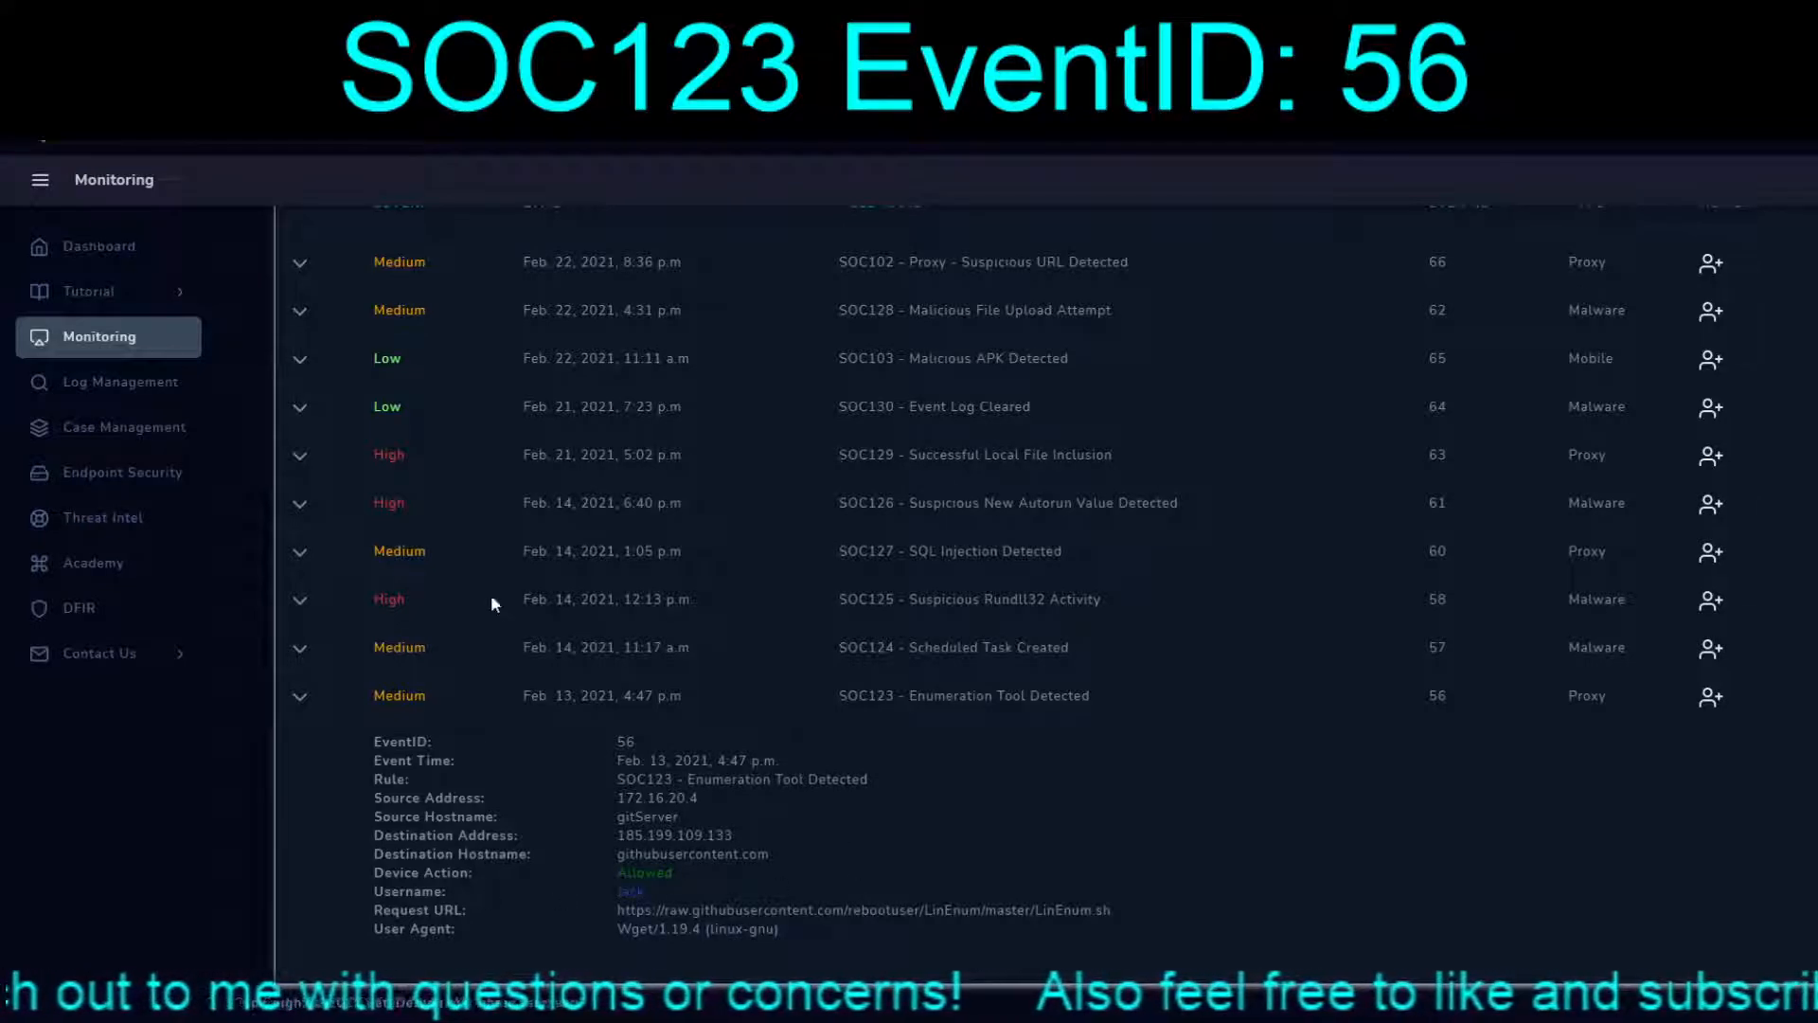
# Take ownership of the SOC123 - Enumeration Tool Detected alert, EventID 56, and create a case for it
pyautogui.click(1710, 697)
pyautogui.click(907, 602)
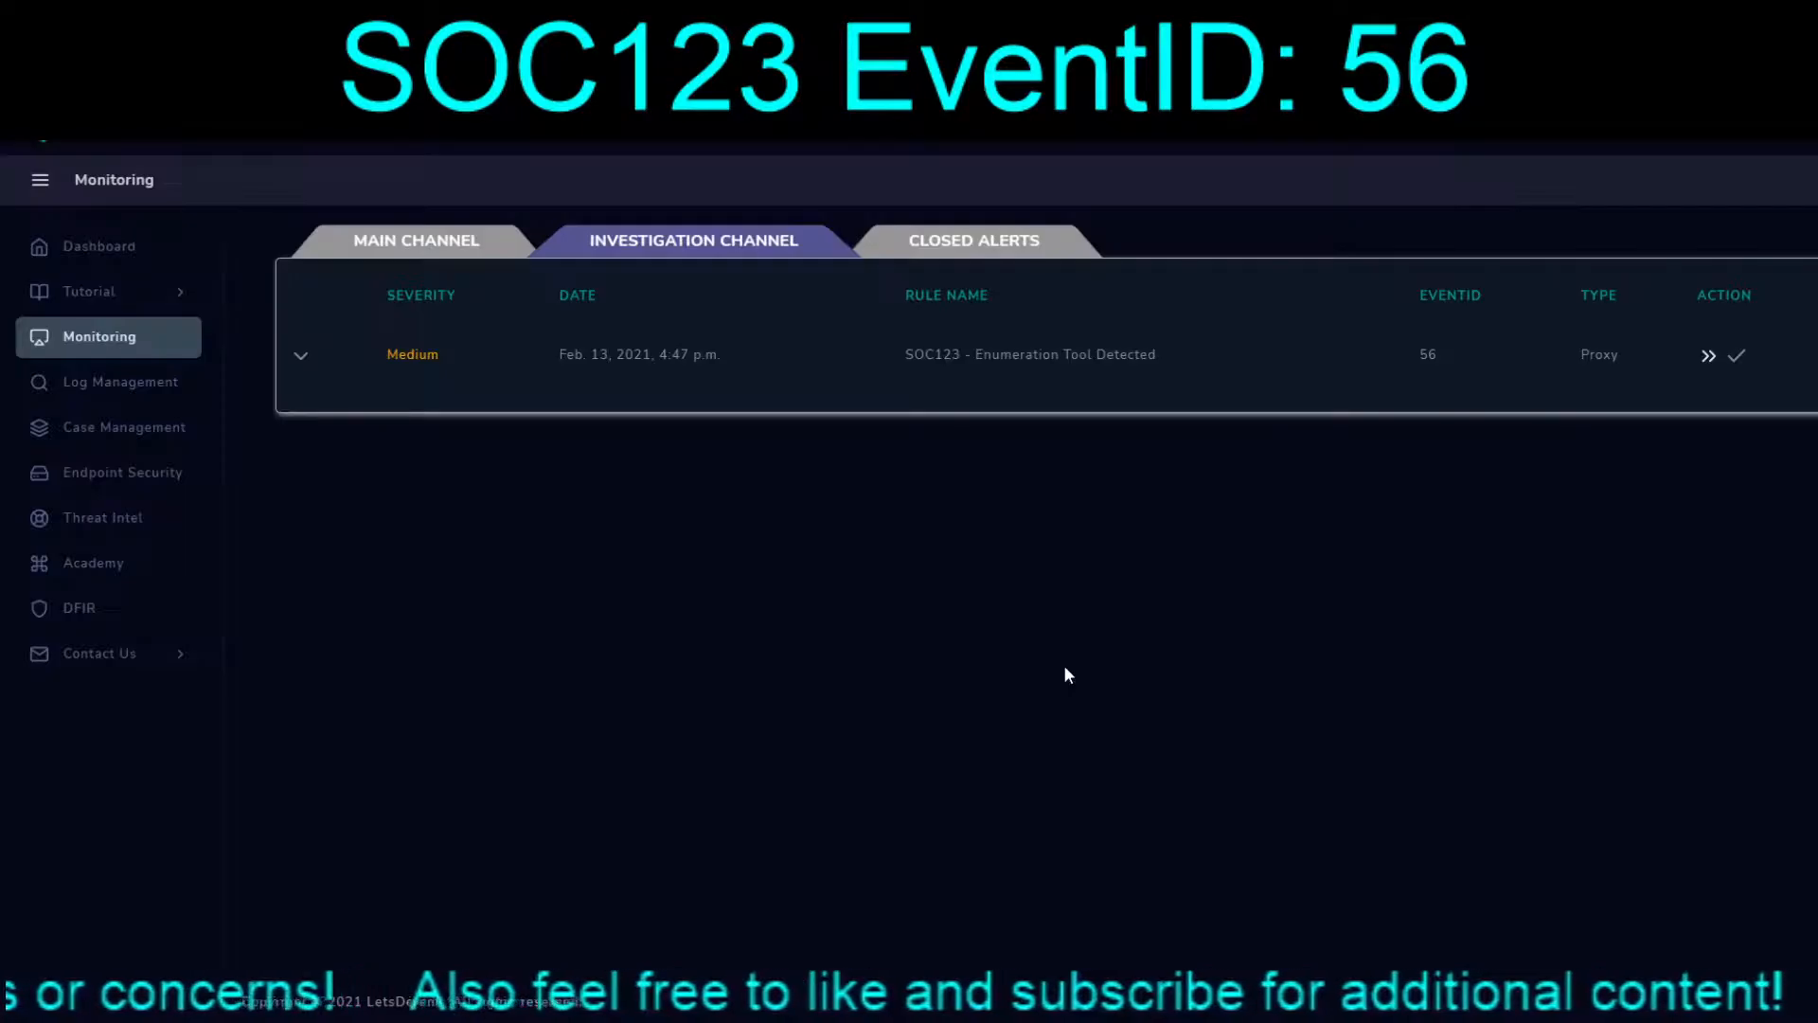
pyautogui.click(1707, 360)
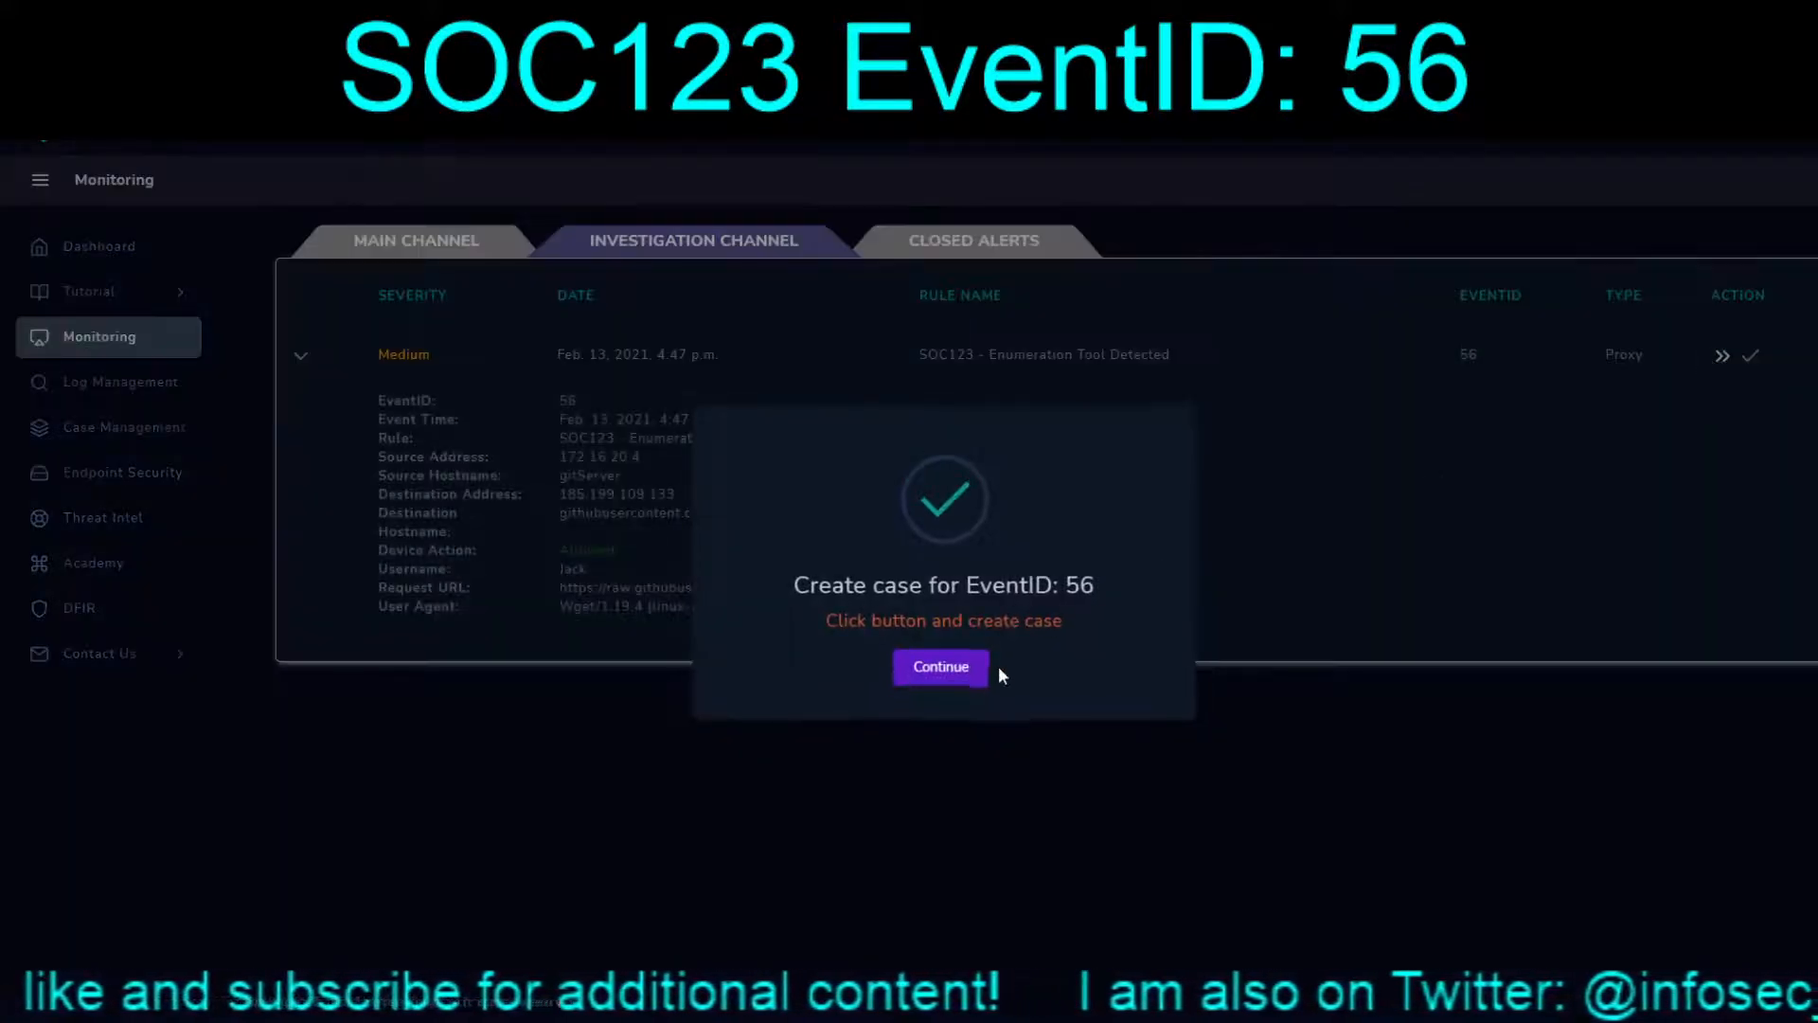
pyautogui.click(946, 671)
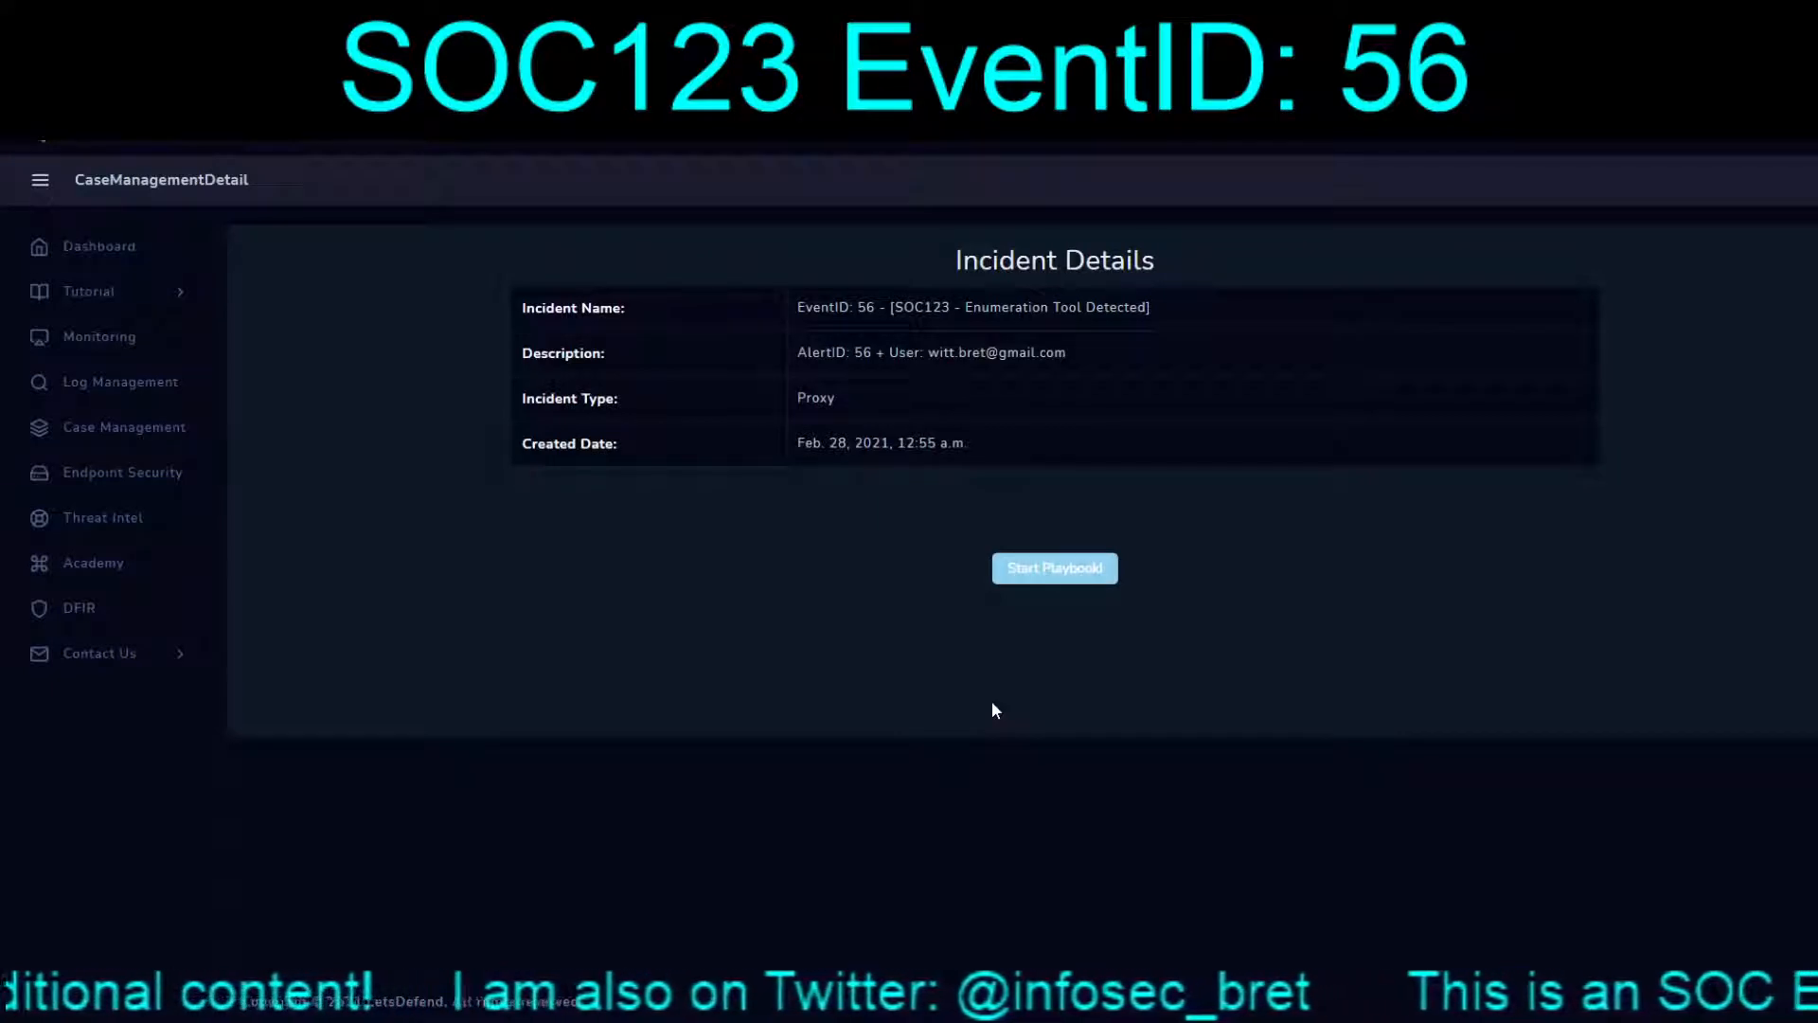
# Start the playbook, submit source IP 172.16.20.4, the LinEnum.sh destination URL and user agent Wget/1.19.4 (linux-gnu), and proceed past the log search
pyautogui.click(1039, 568)
pyautogui.click(932, 629)
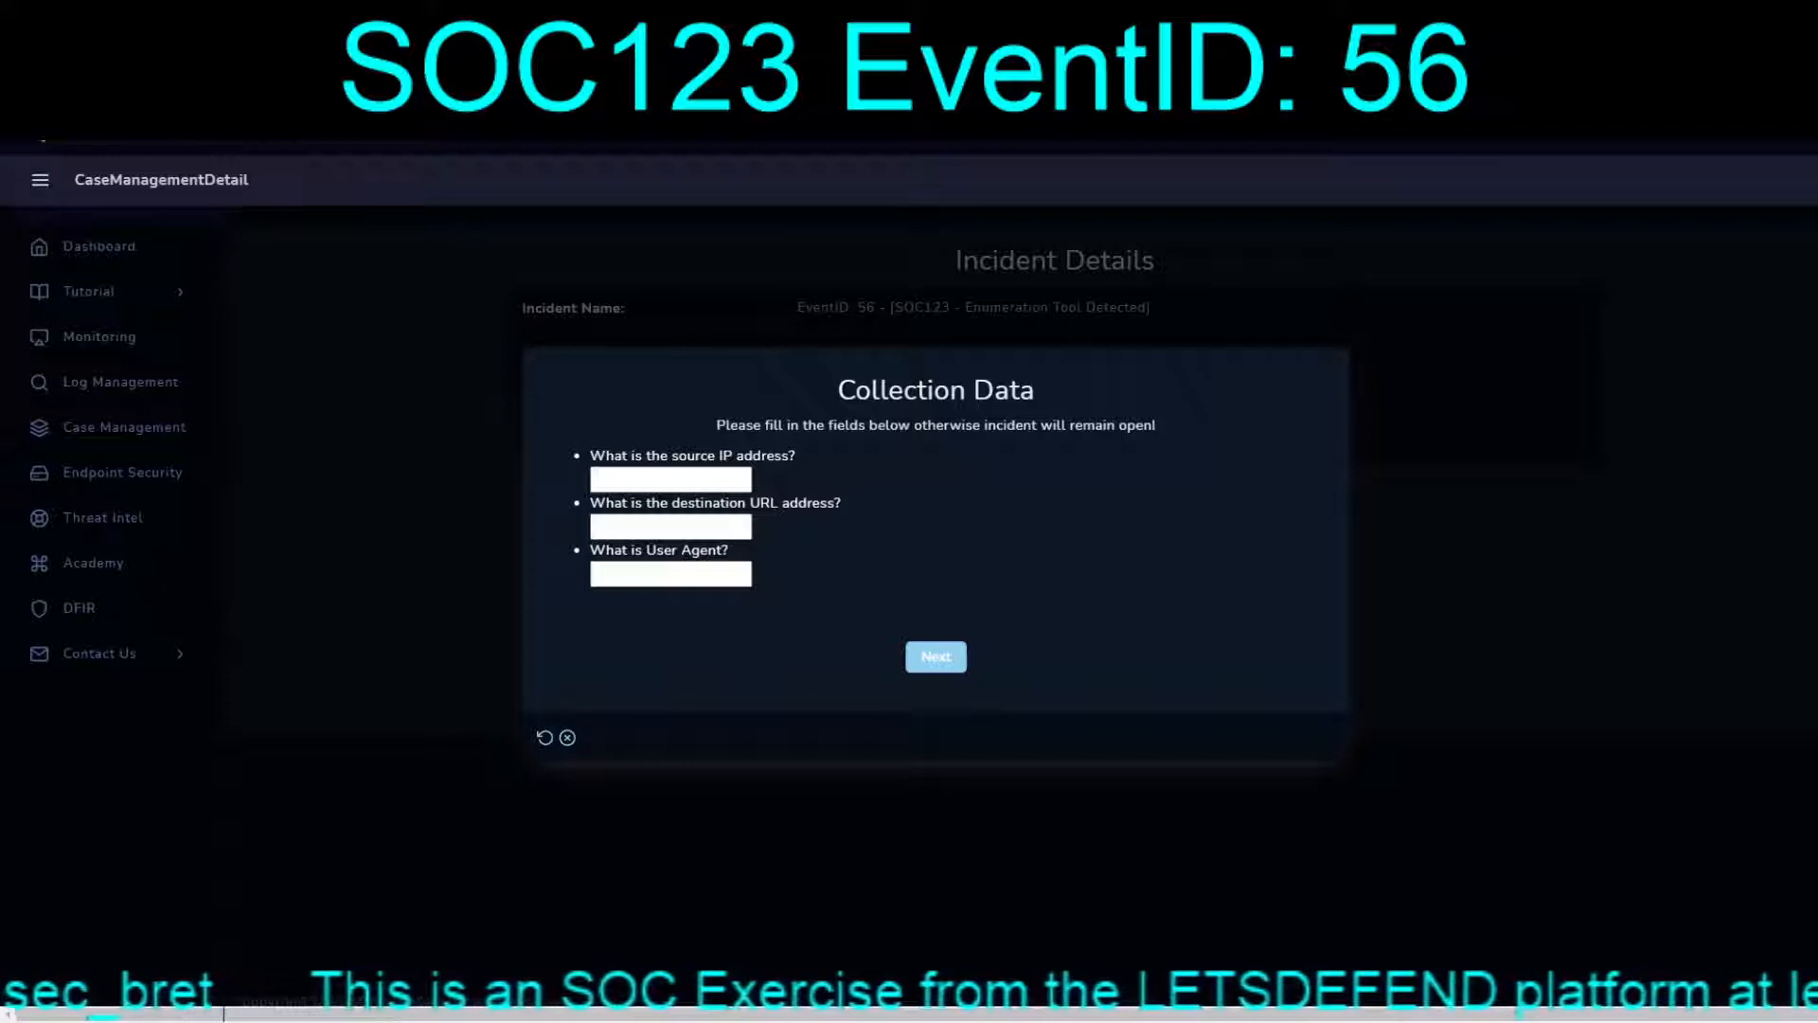
pyautogui.click(625, 480)
pyautogui.write('172.16.20.4')
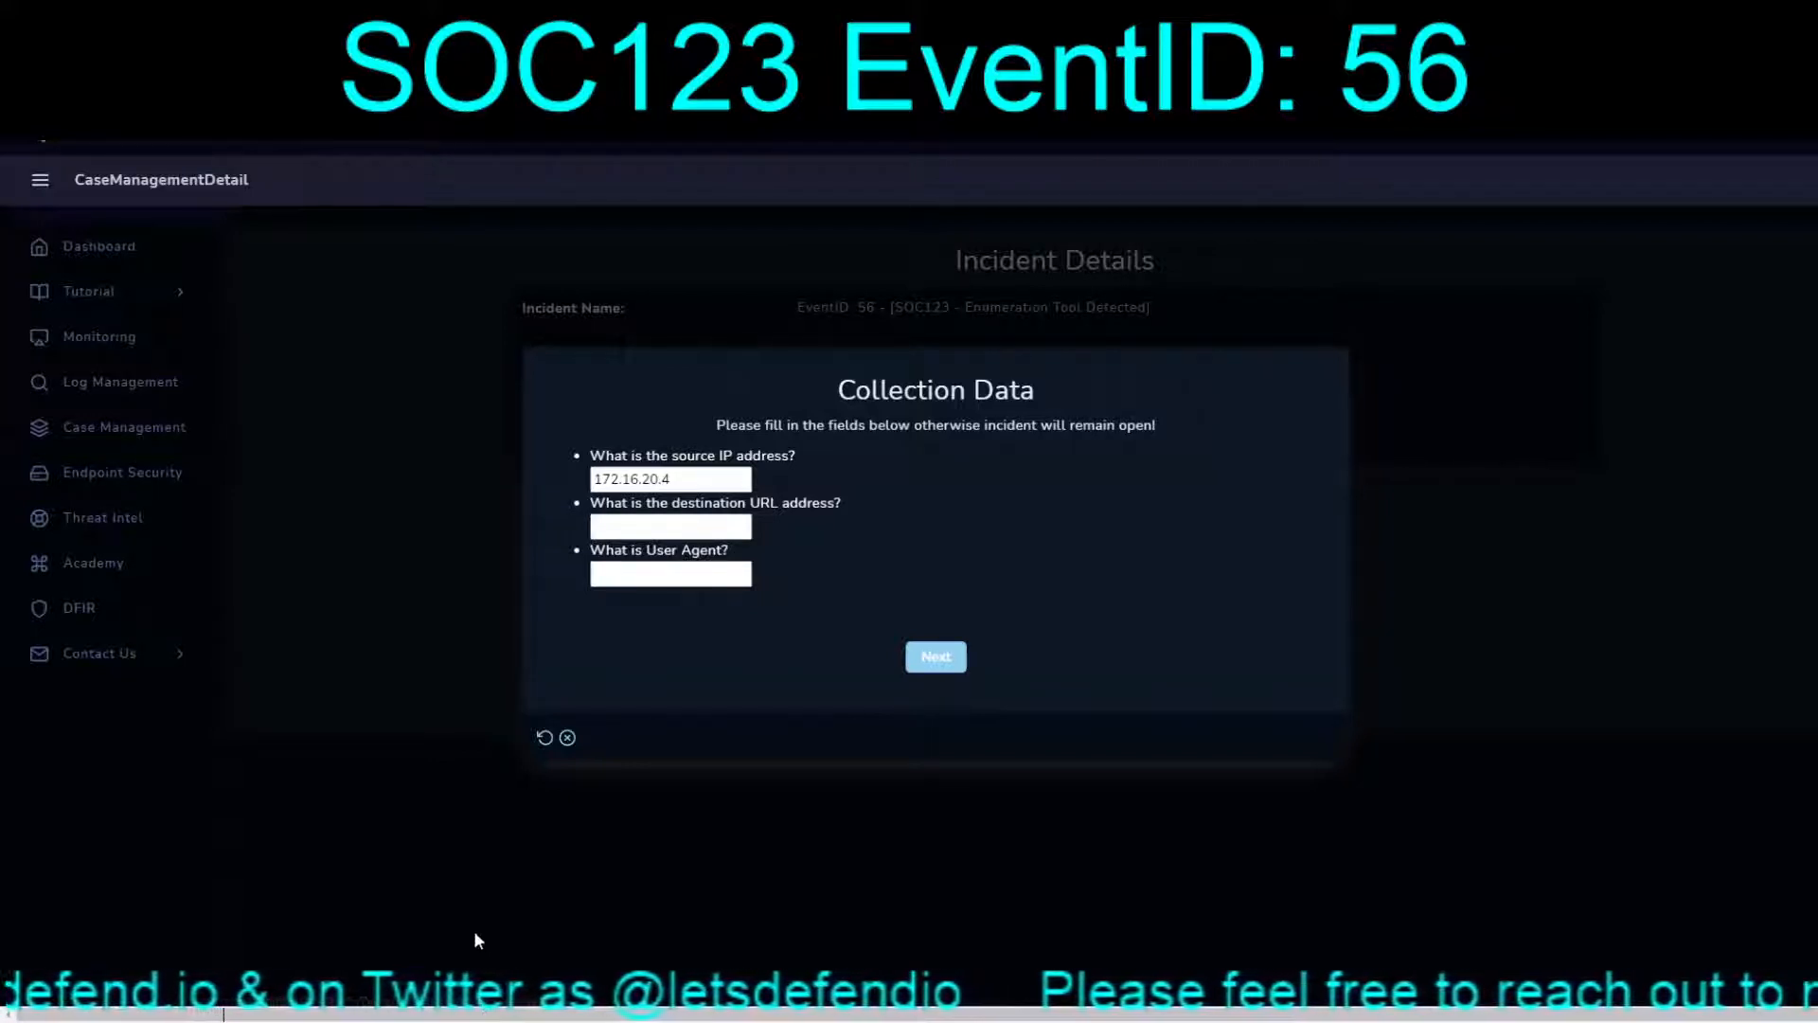
pyautogui.click(621, 528)
pyautogui.hotkey('ctrl', 'v')
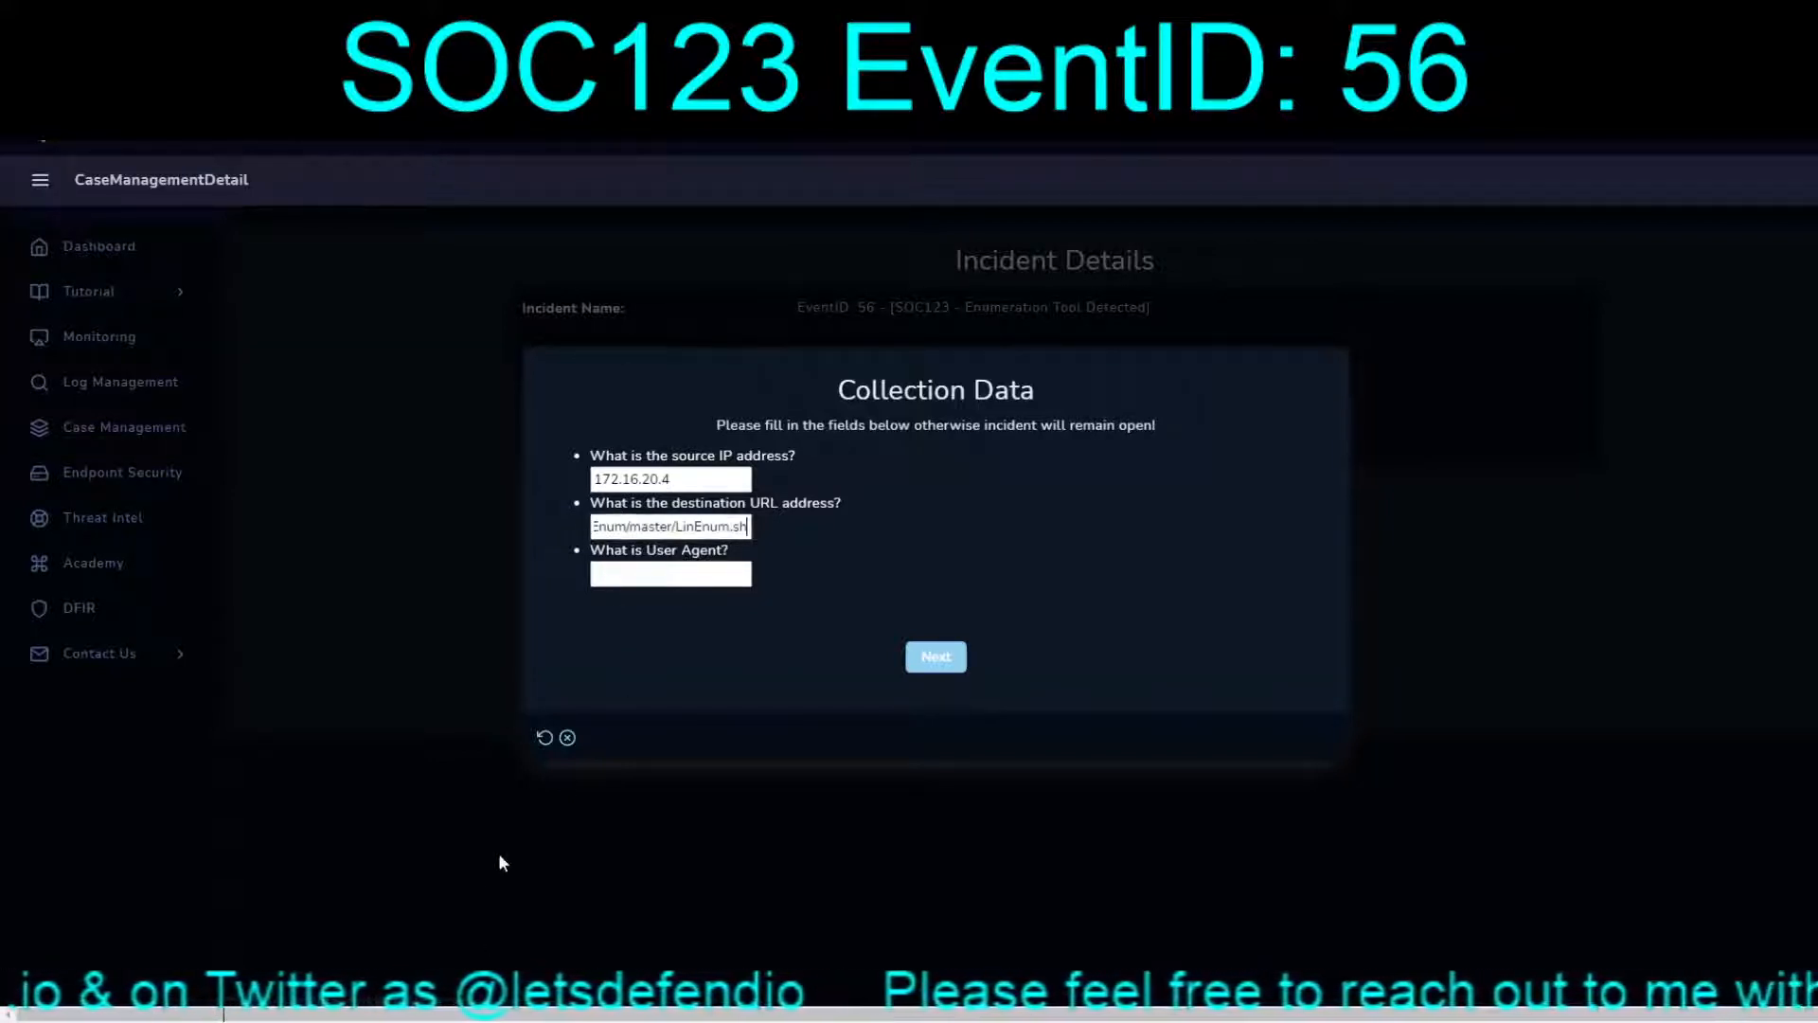
pyautogui.click(455, 1019)
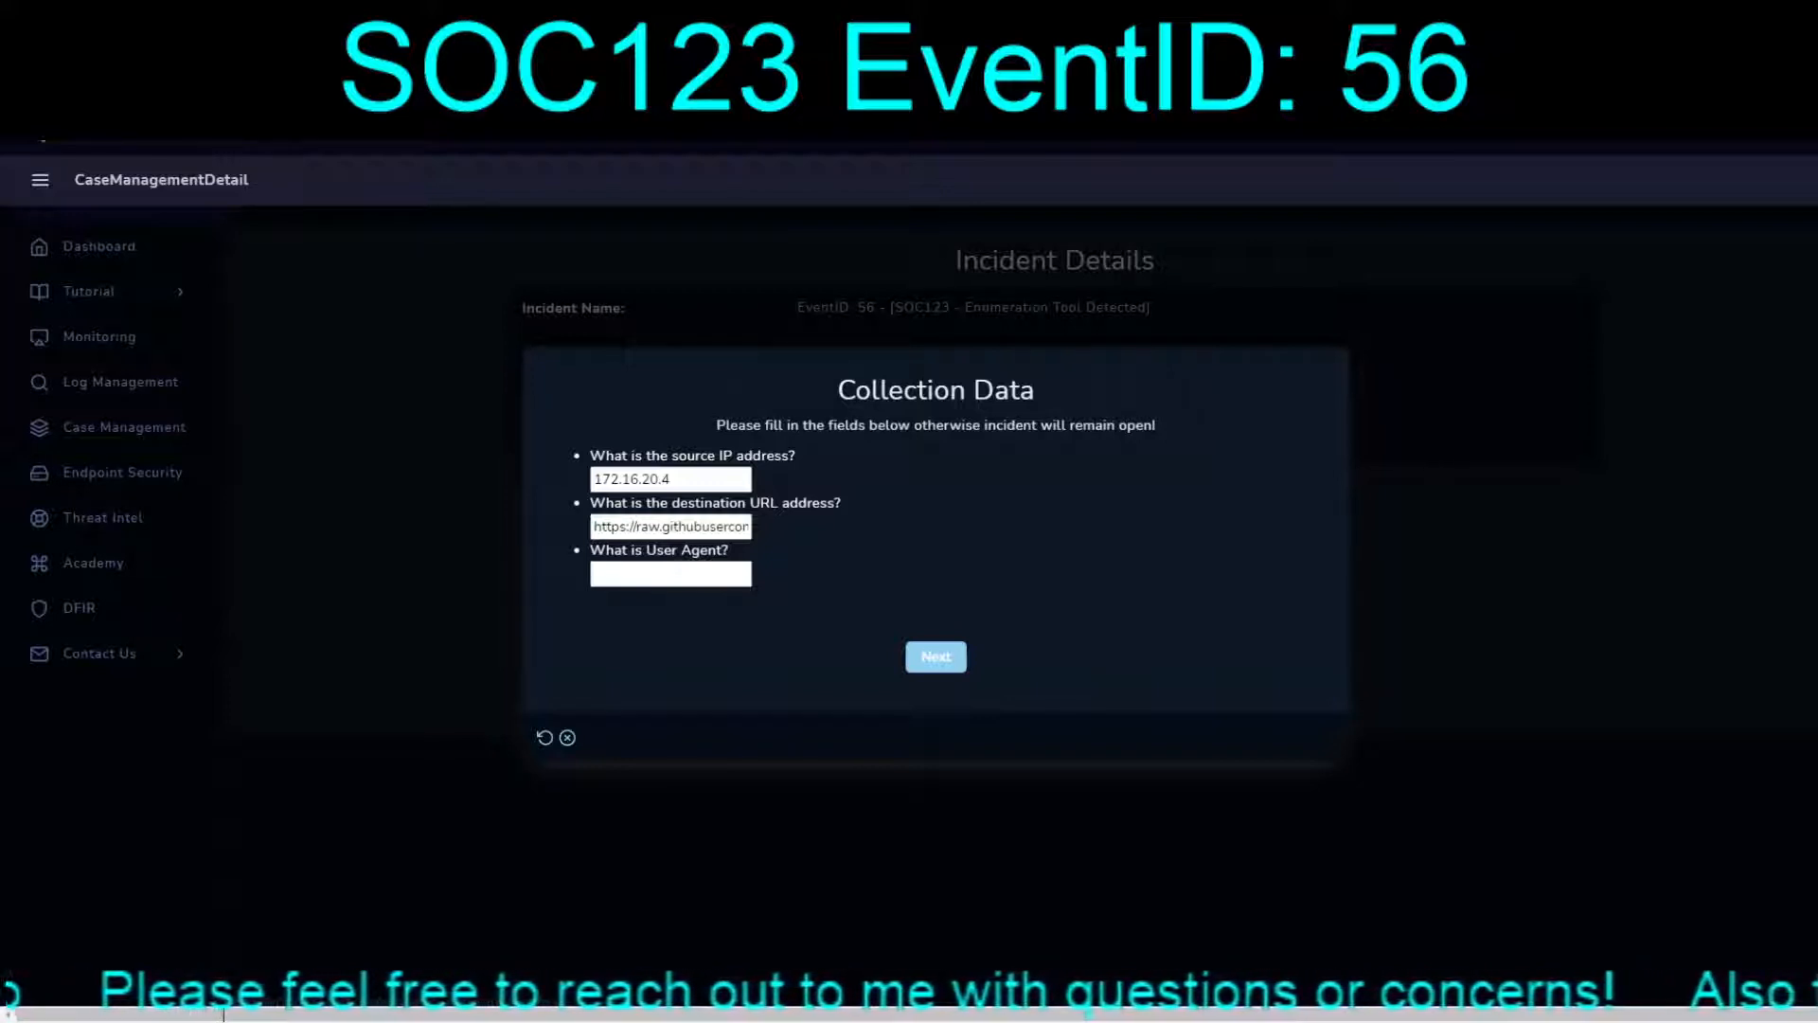
pyautogui.write('Wget/1.19.4 (linux-gnu)')
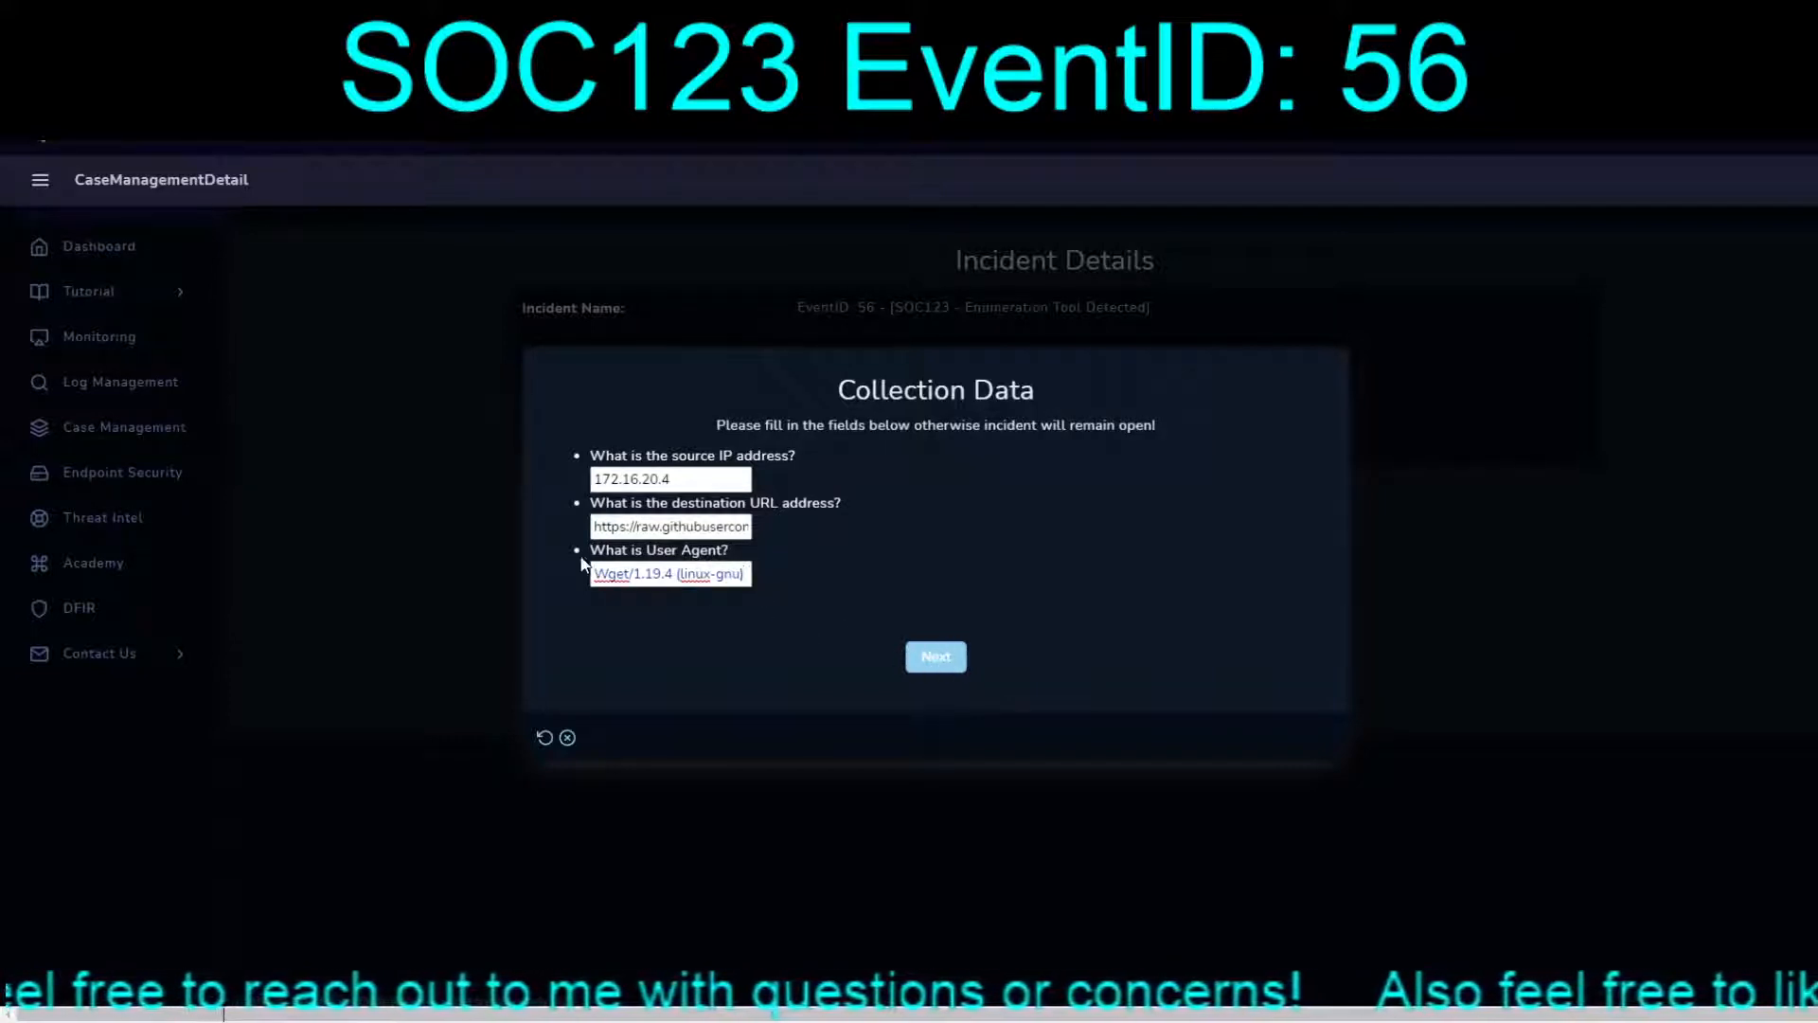
pyautogui.click(937, 657)
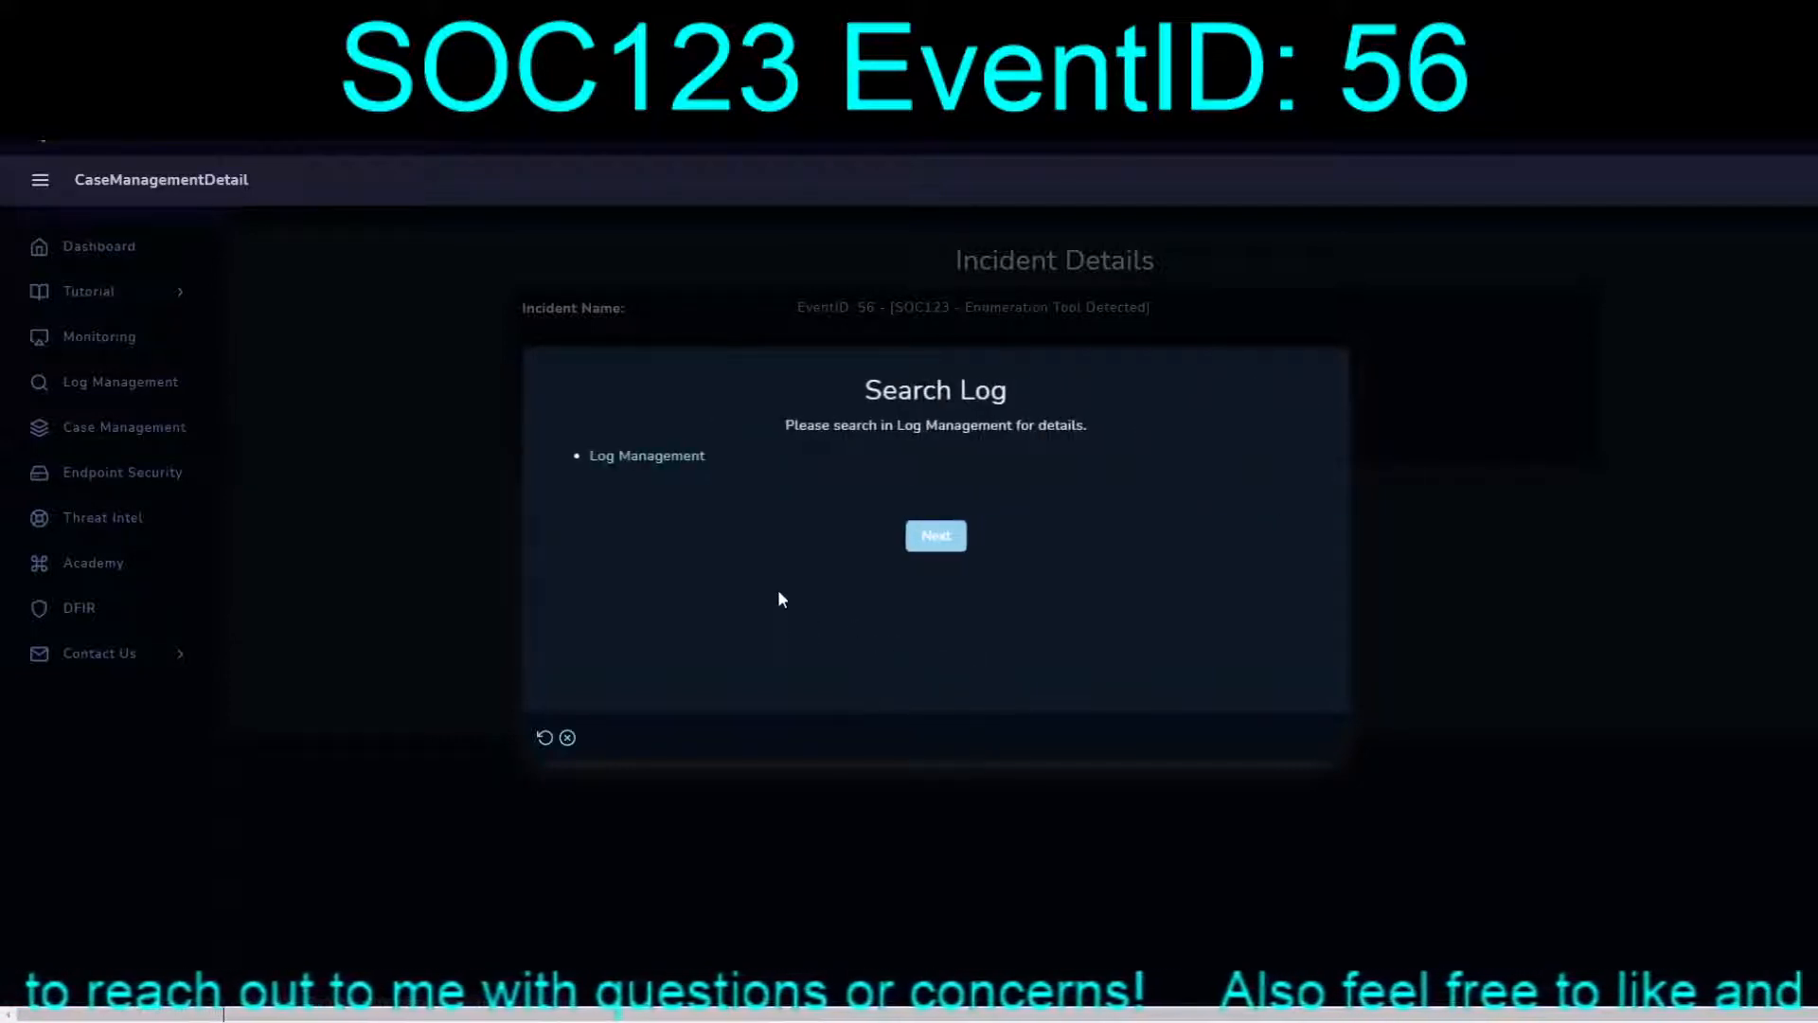
pyautogui.click(931, 532)
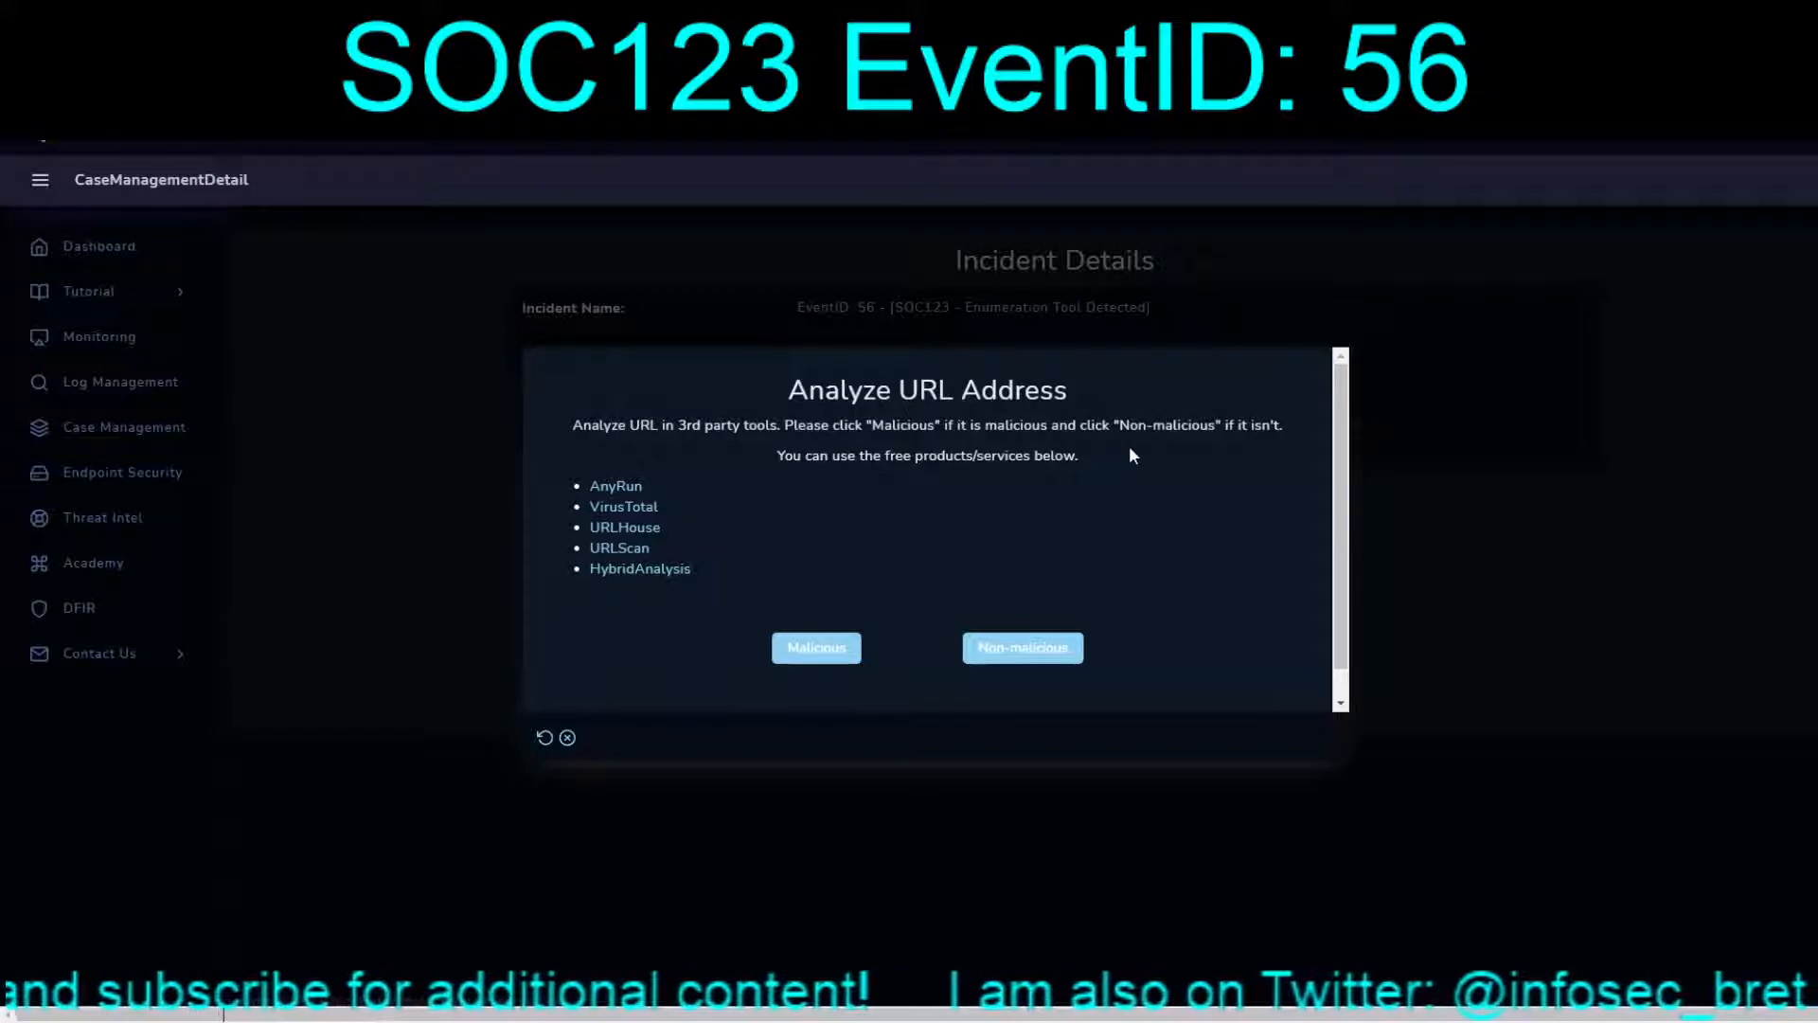
pyautogui.click(530, 15)
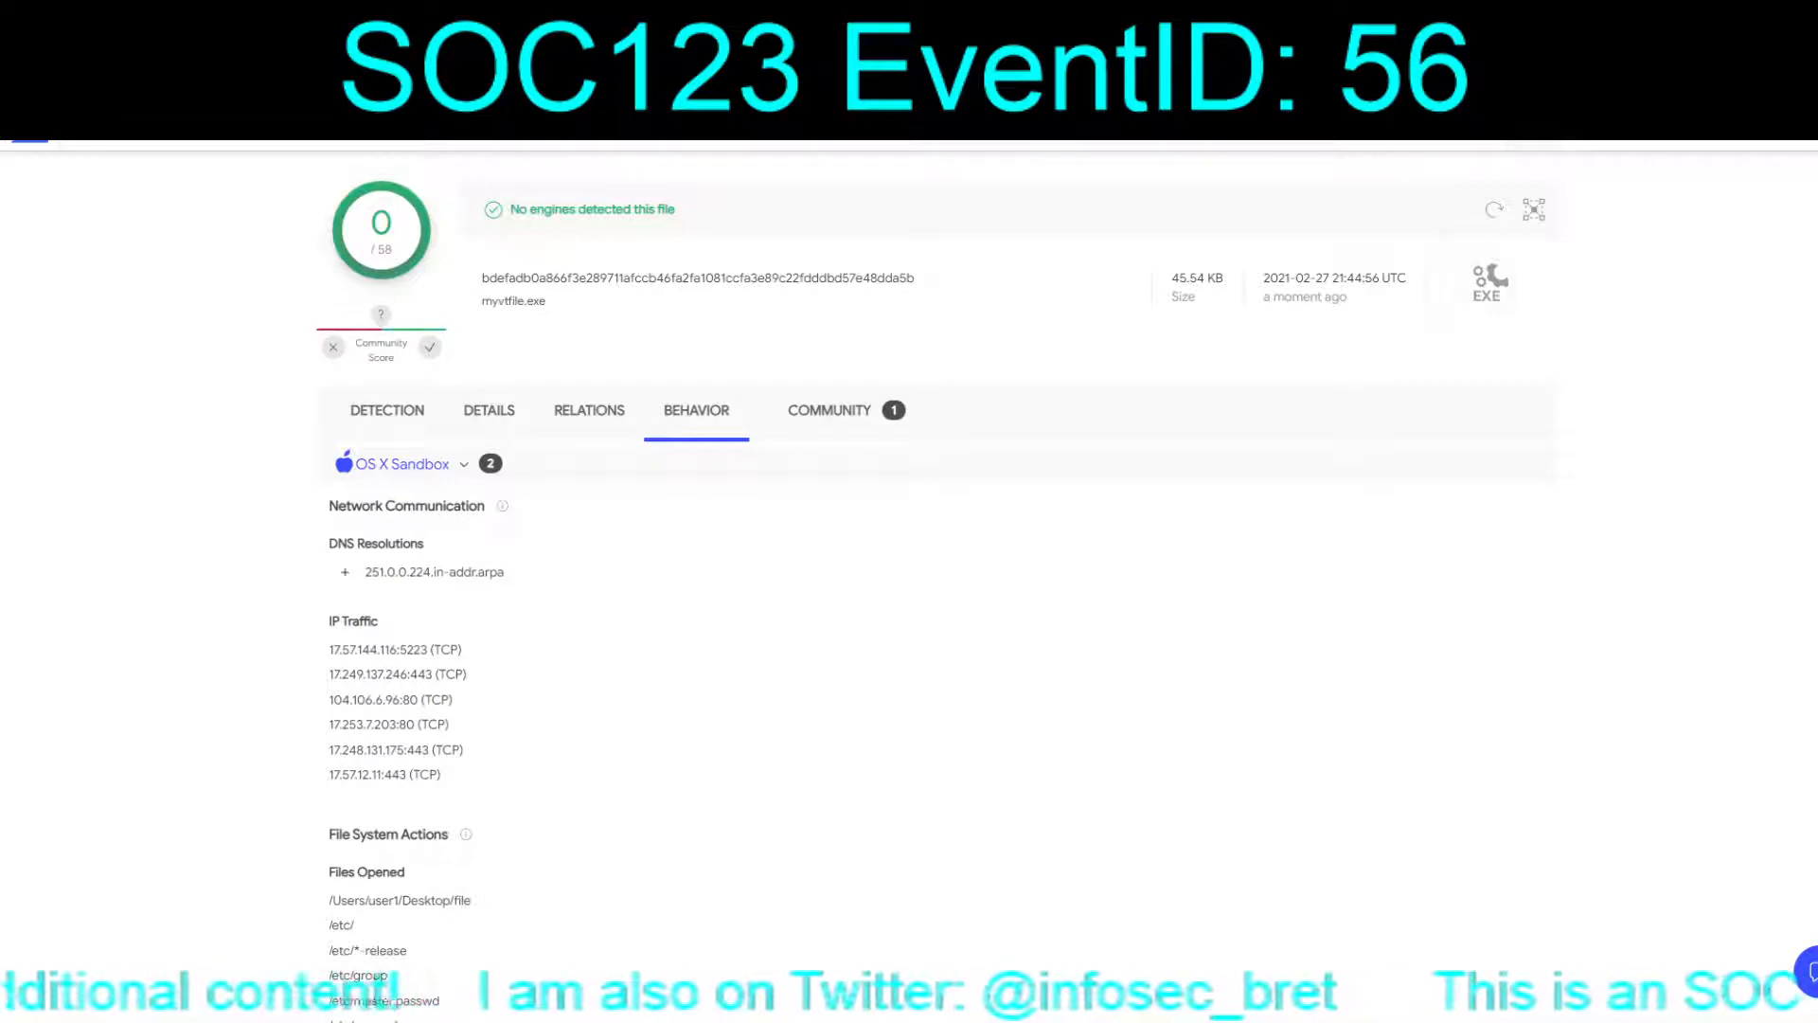
pyautogui.click(731, 141)
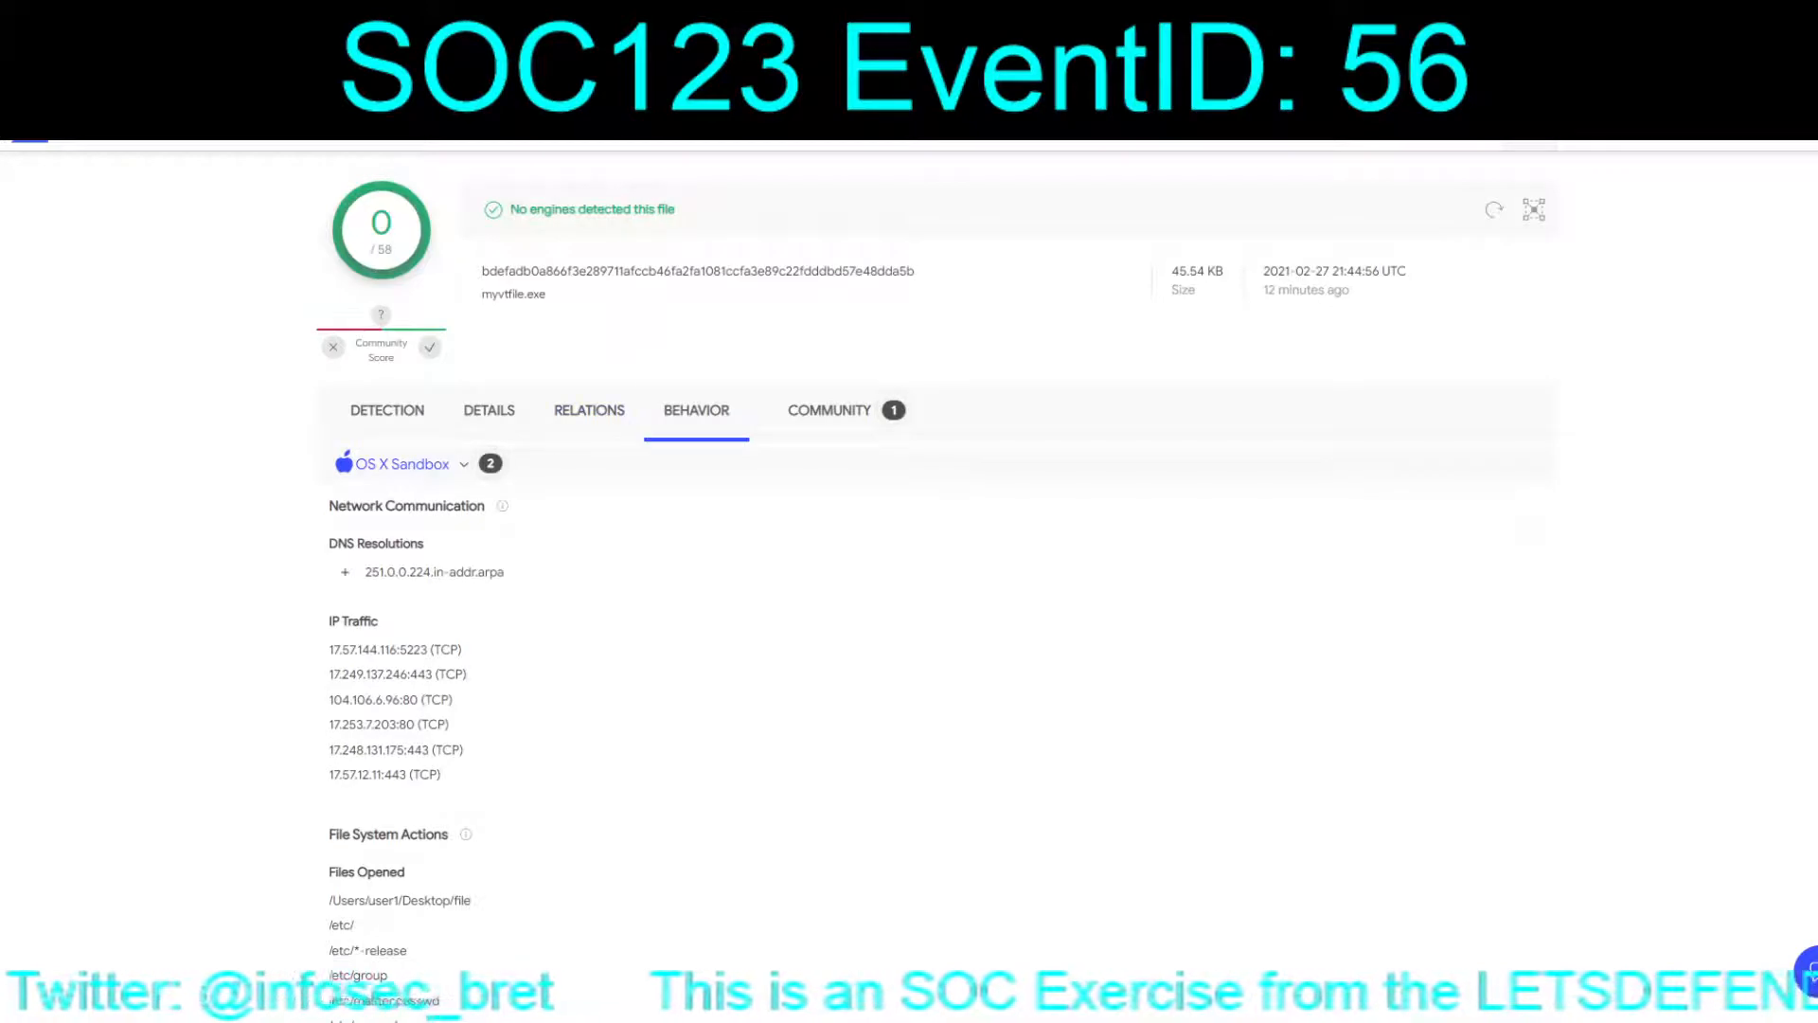
pyautogui.press('Return')
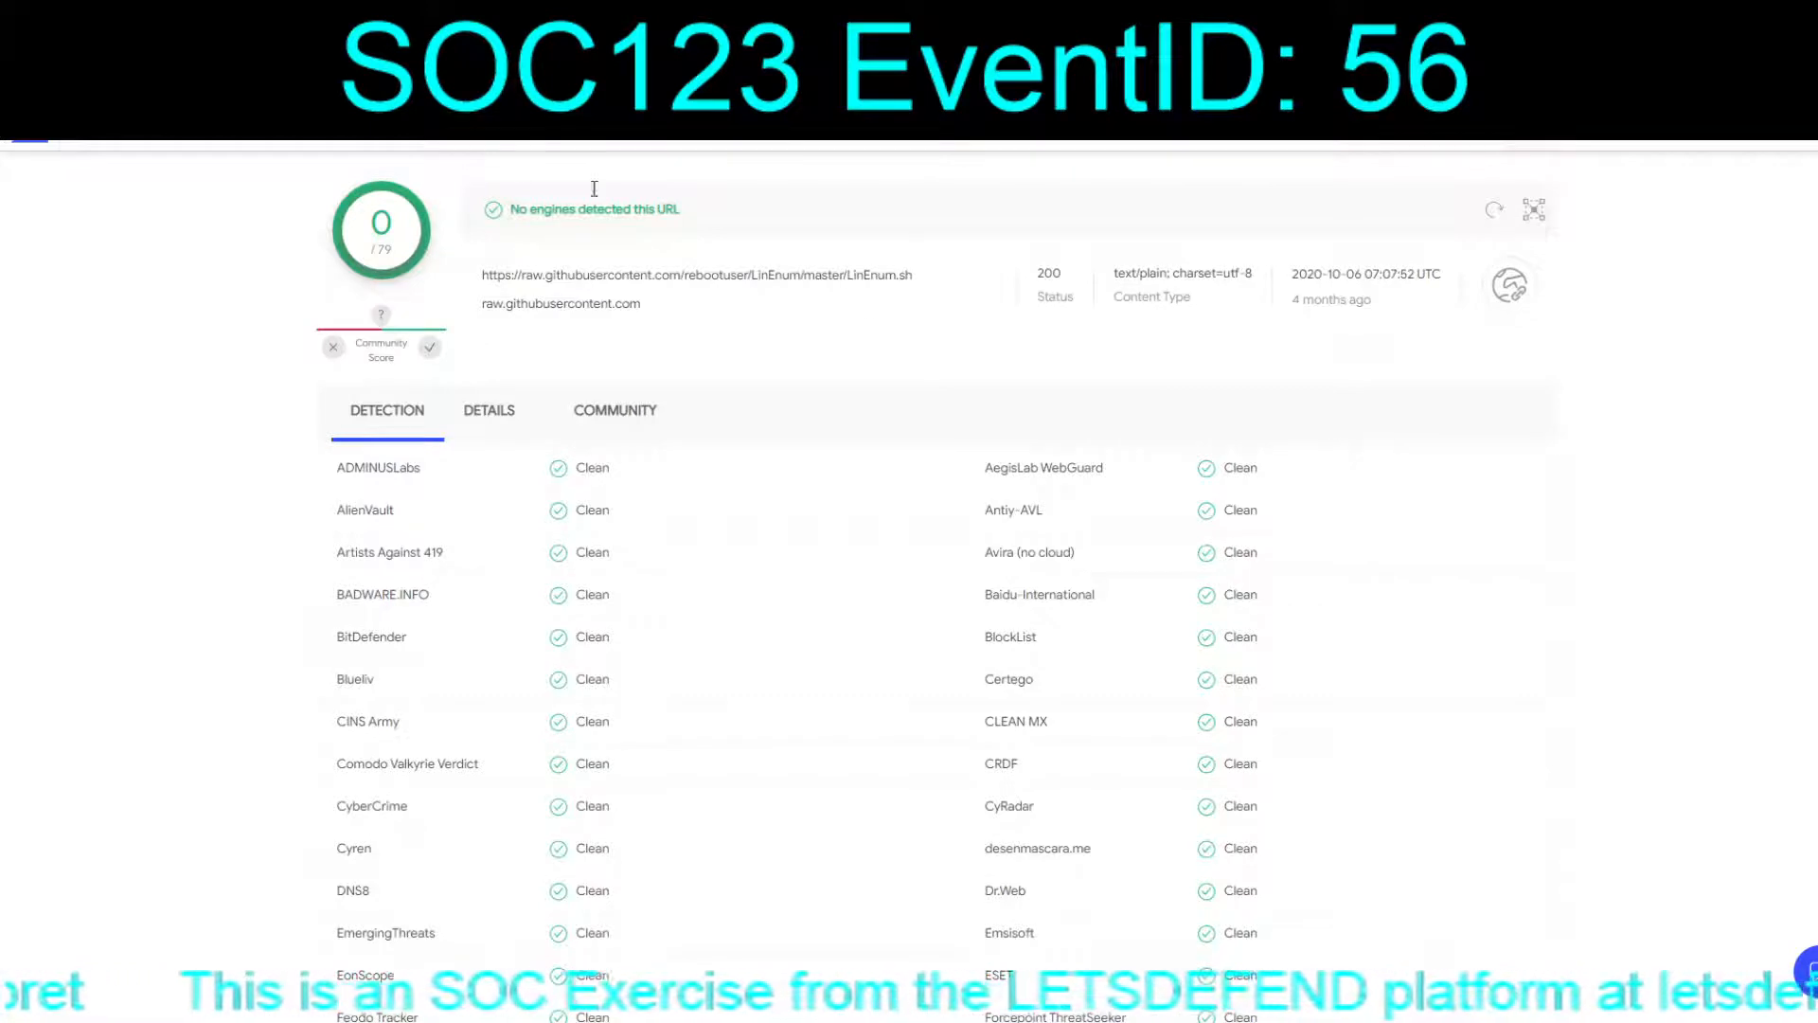
pyautogui.click(332, 17)
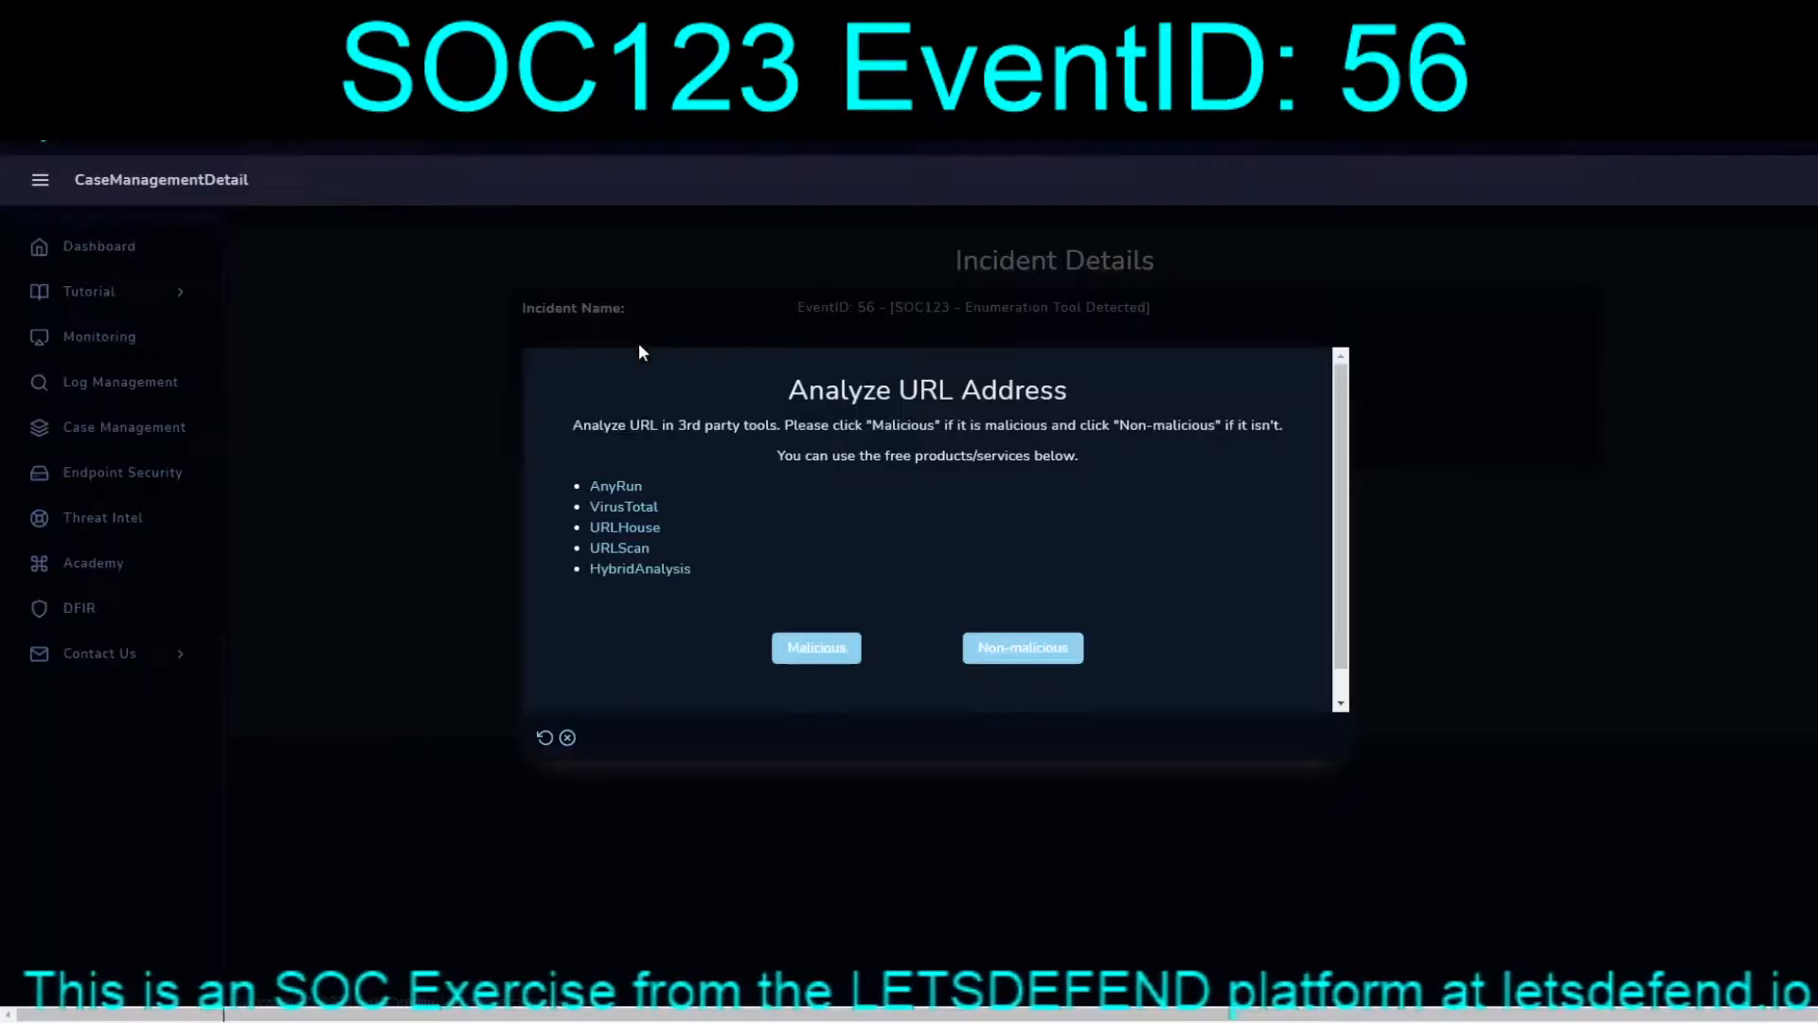
# Mark the analyzed URL as Non-malicious, finish the playbook and continue to the alert awaiting closure
pyautogui.click(1024, 648)
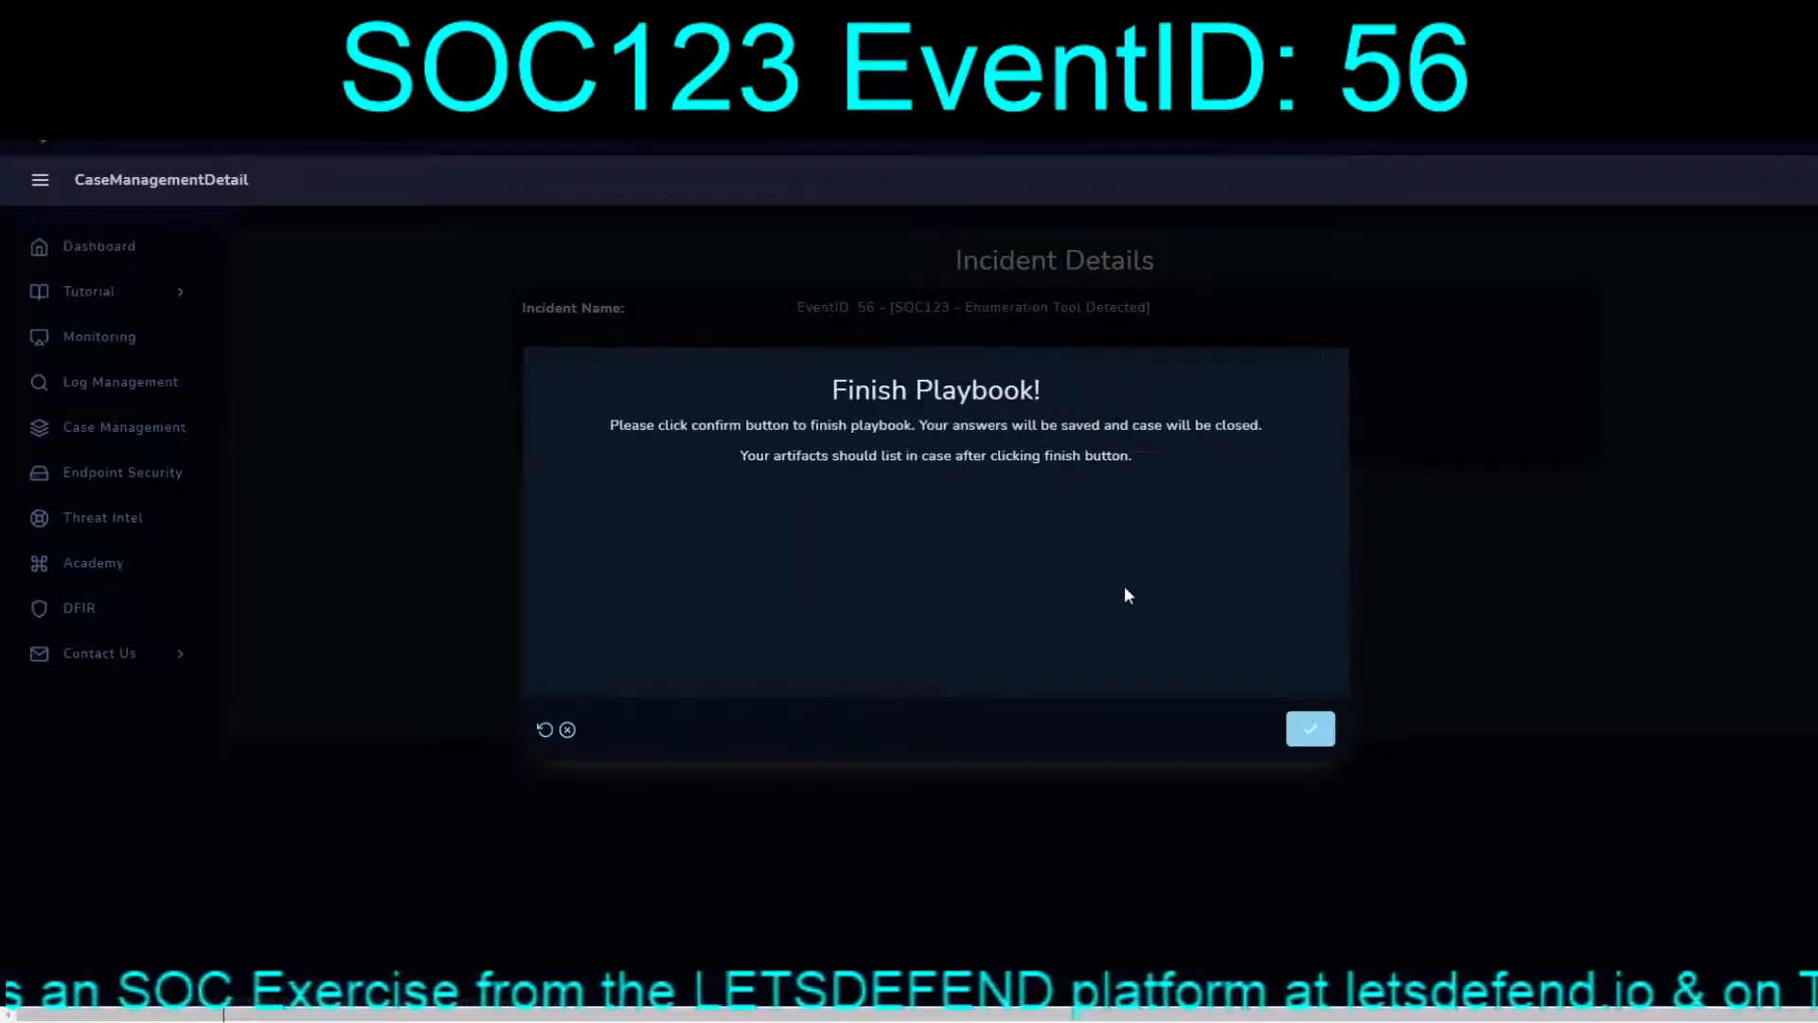
pyautogui.click(1329, 731)
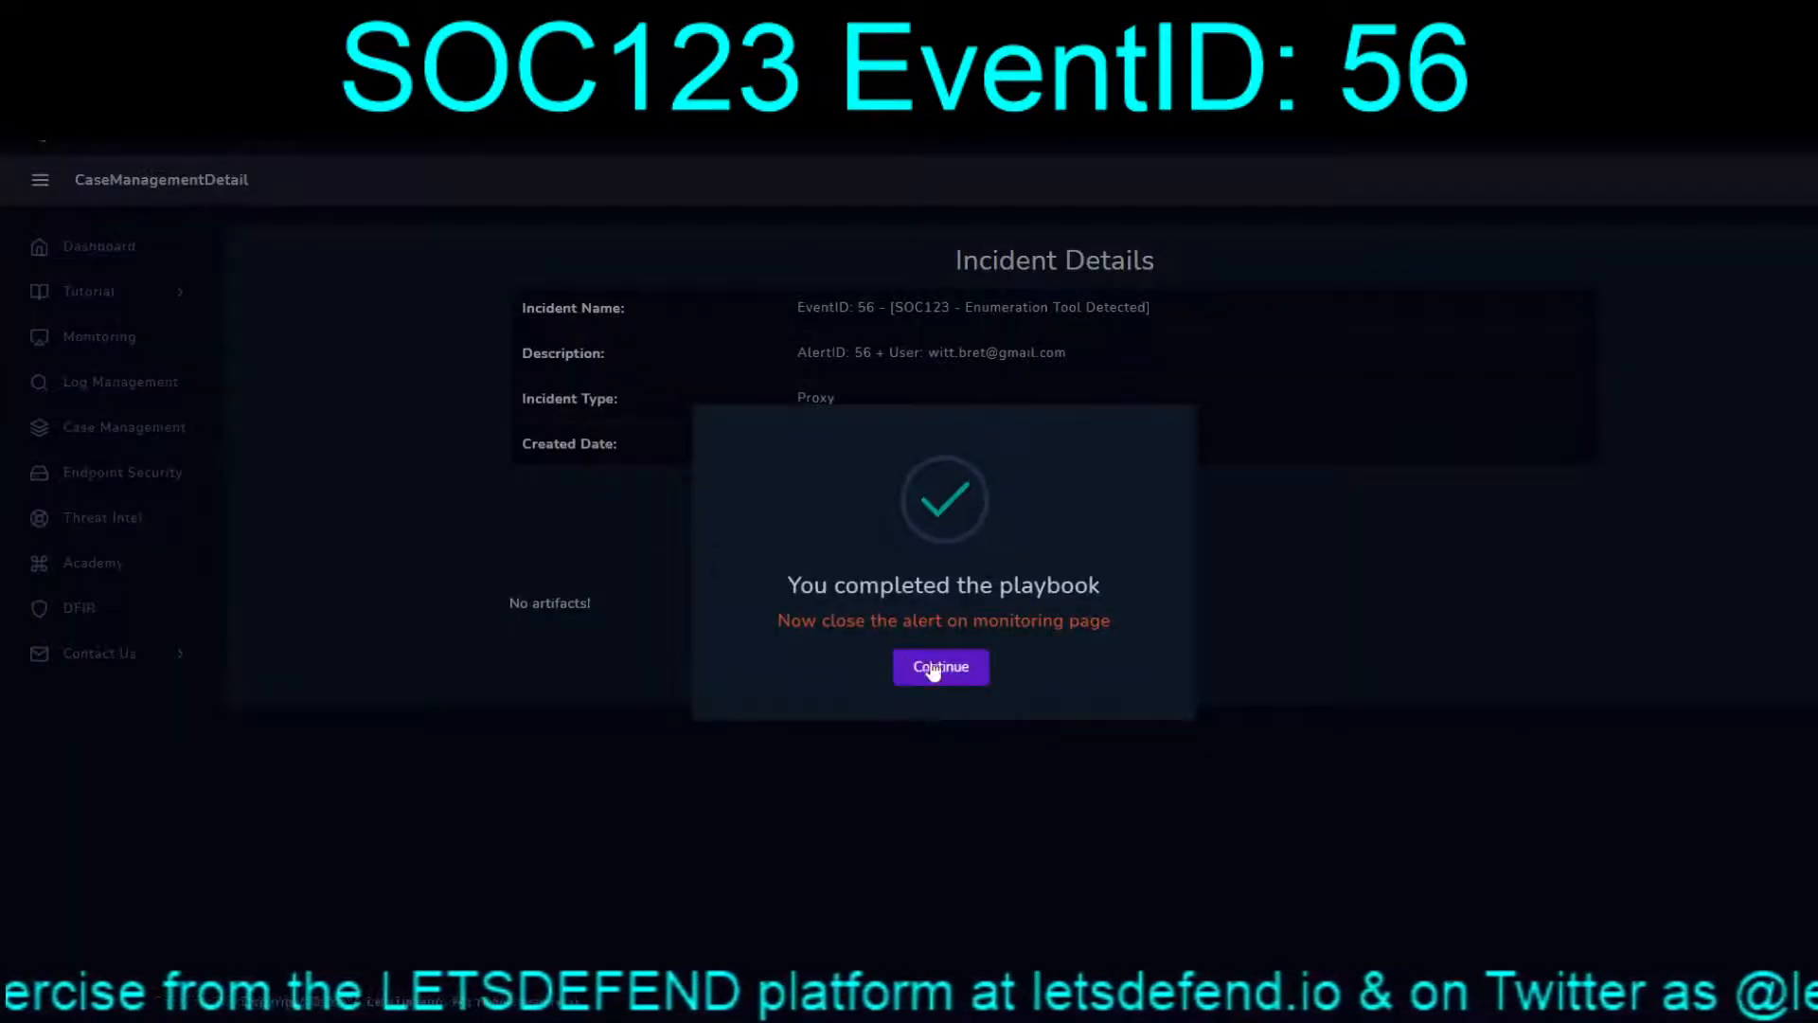
pyautogui.click(932, 670)
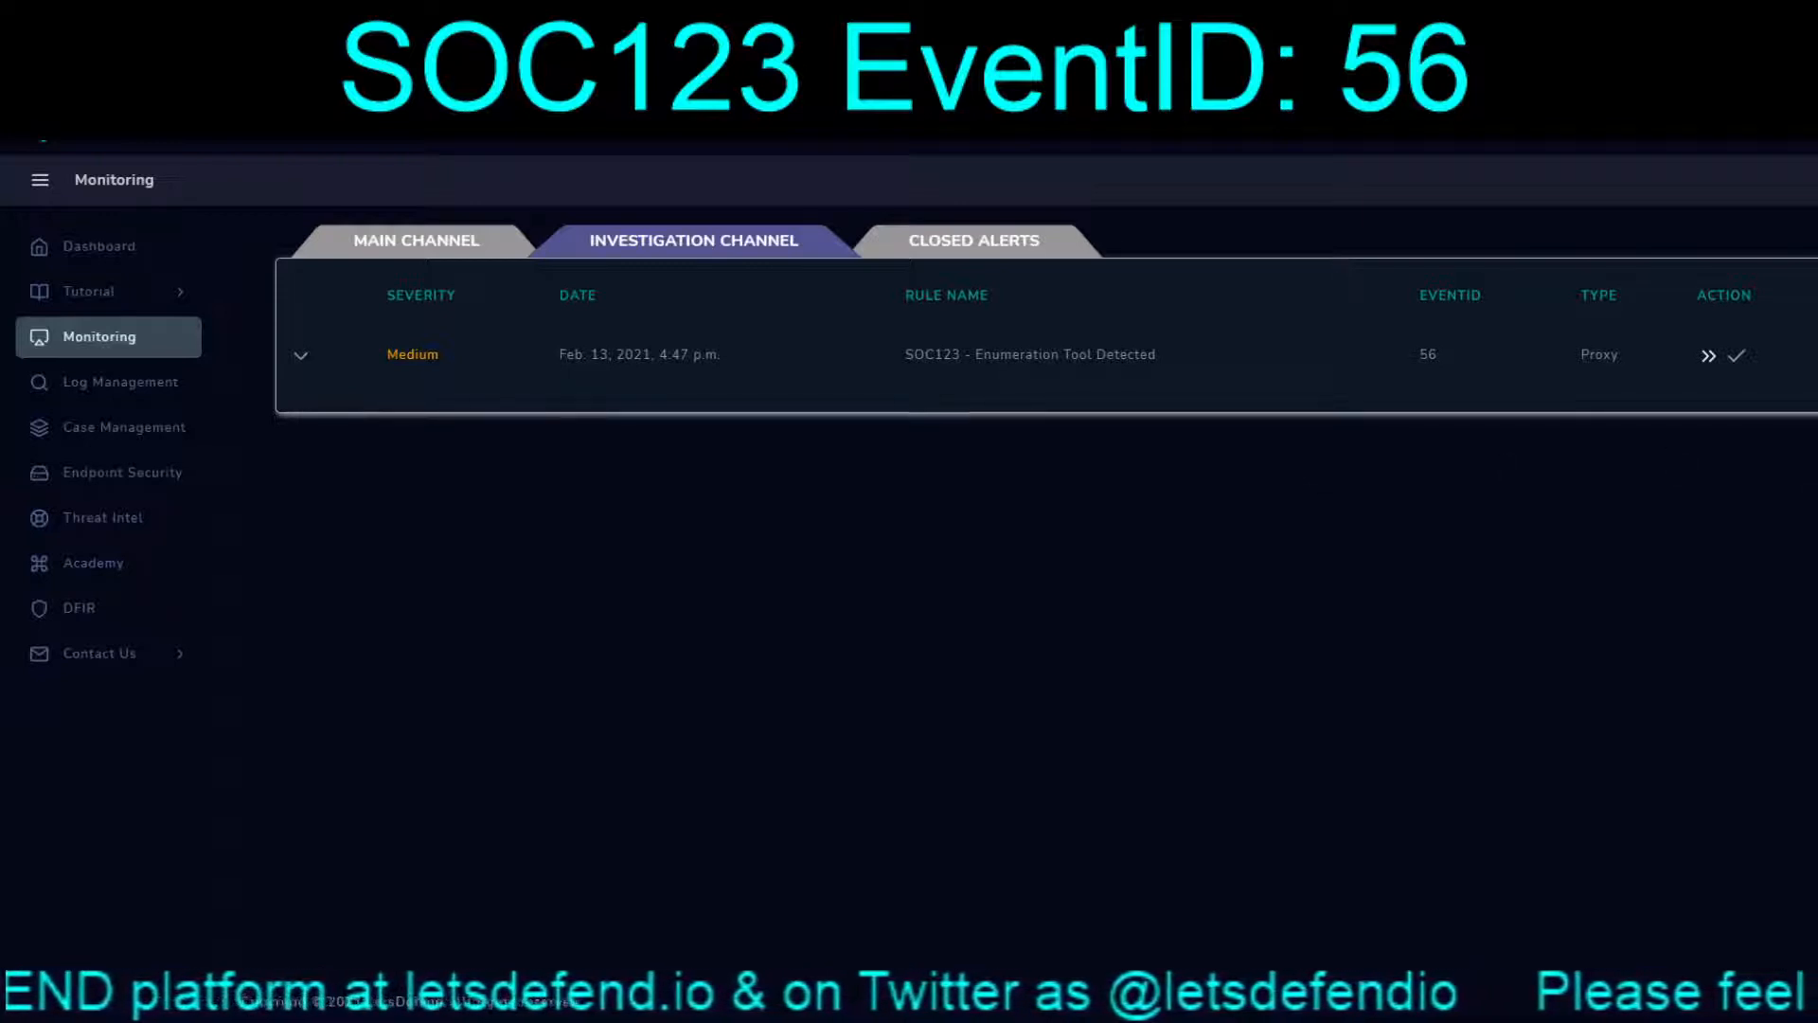
# Write the closing note for EventID 56: "Enum script was run, someone was able to get root and cat the /etc/passwd file. SYSTEM APPEARS TO BE COMPROMISED!!!"
pyautogui.click(1735, 356)
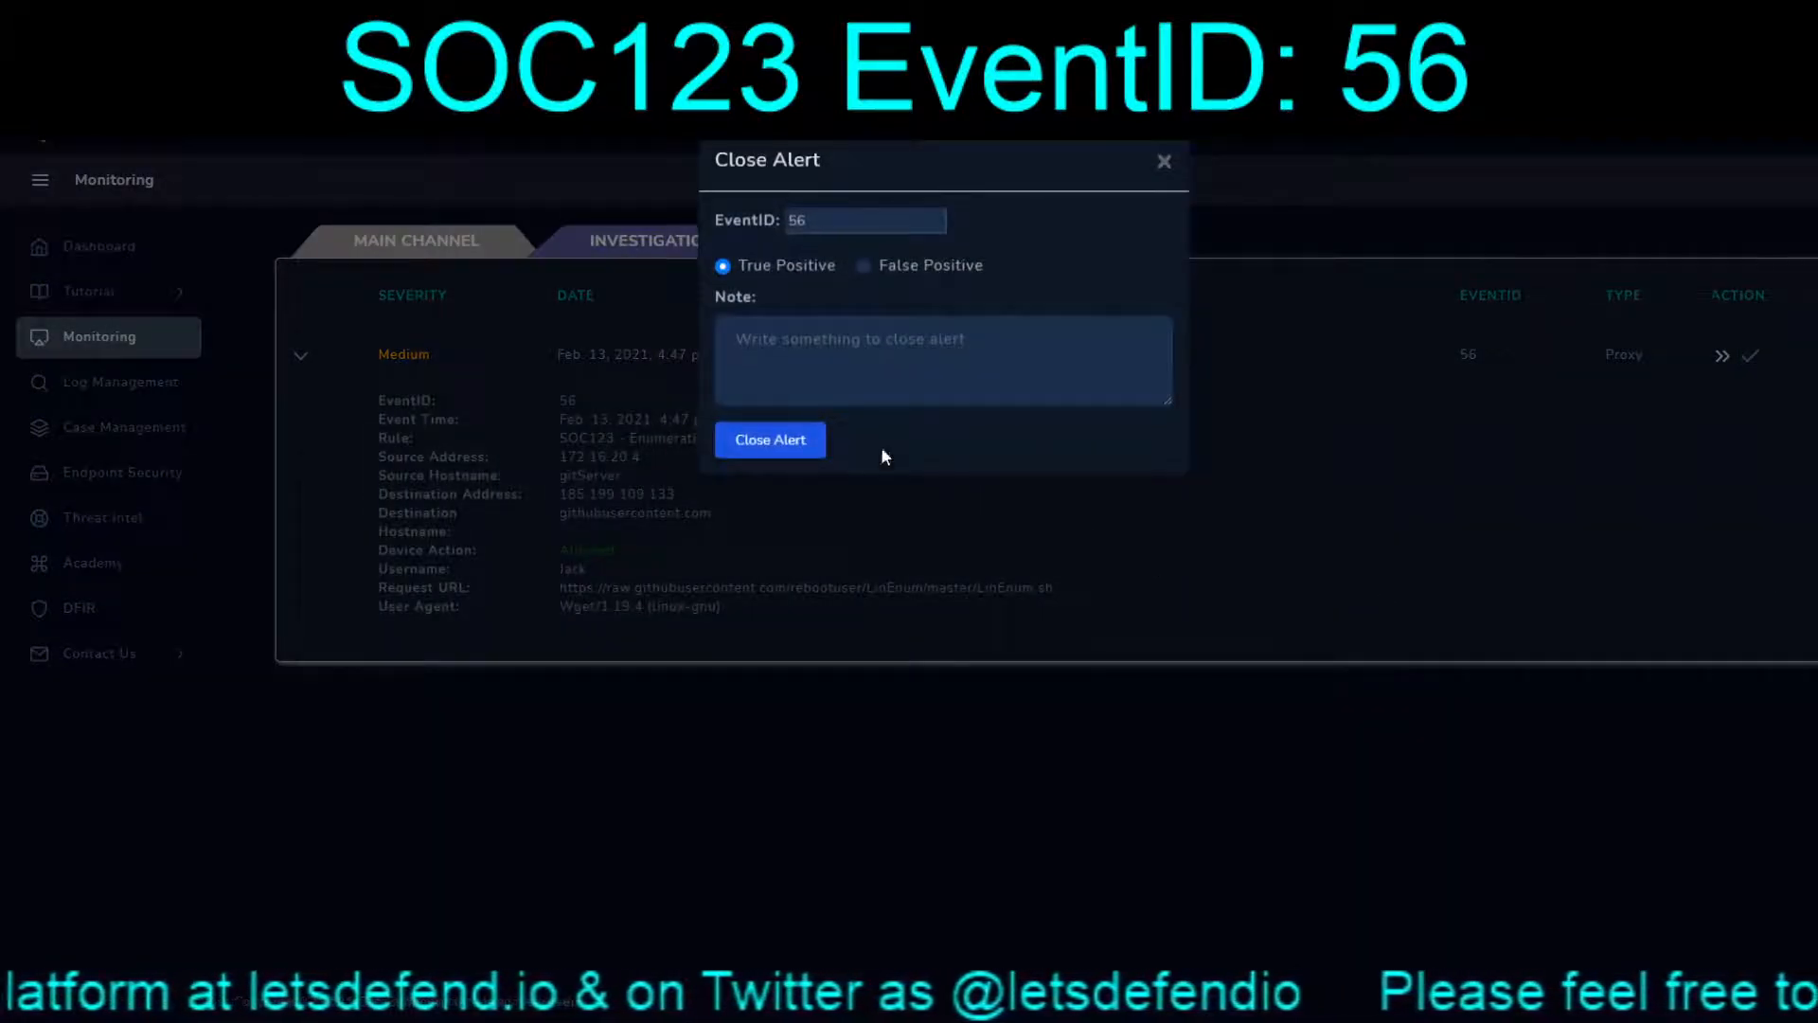
pyautogui.click(839, 380)
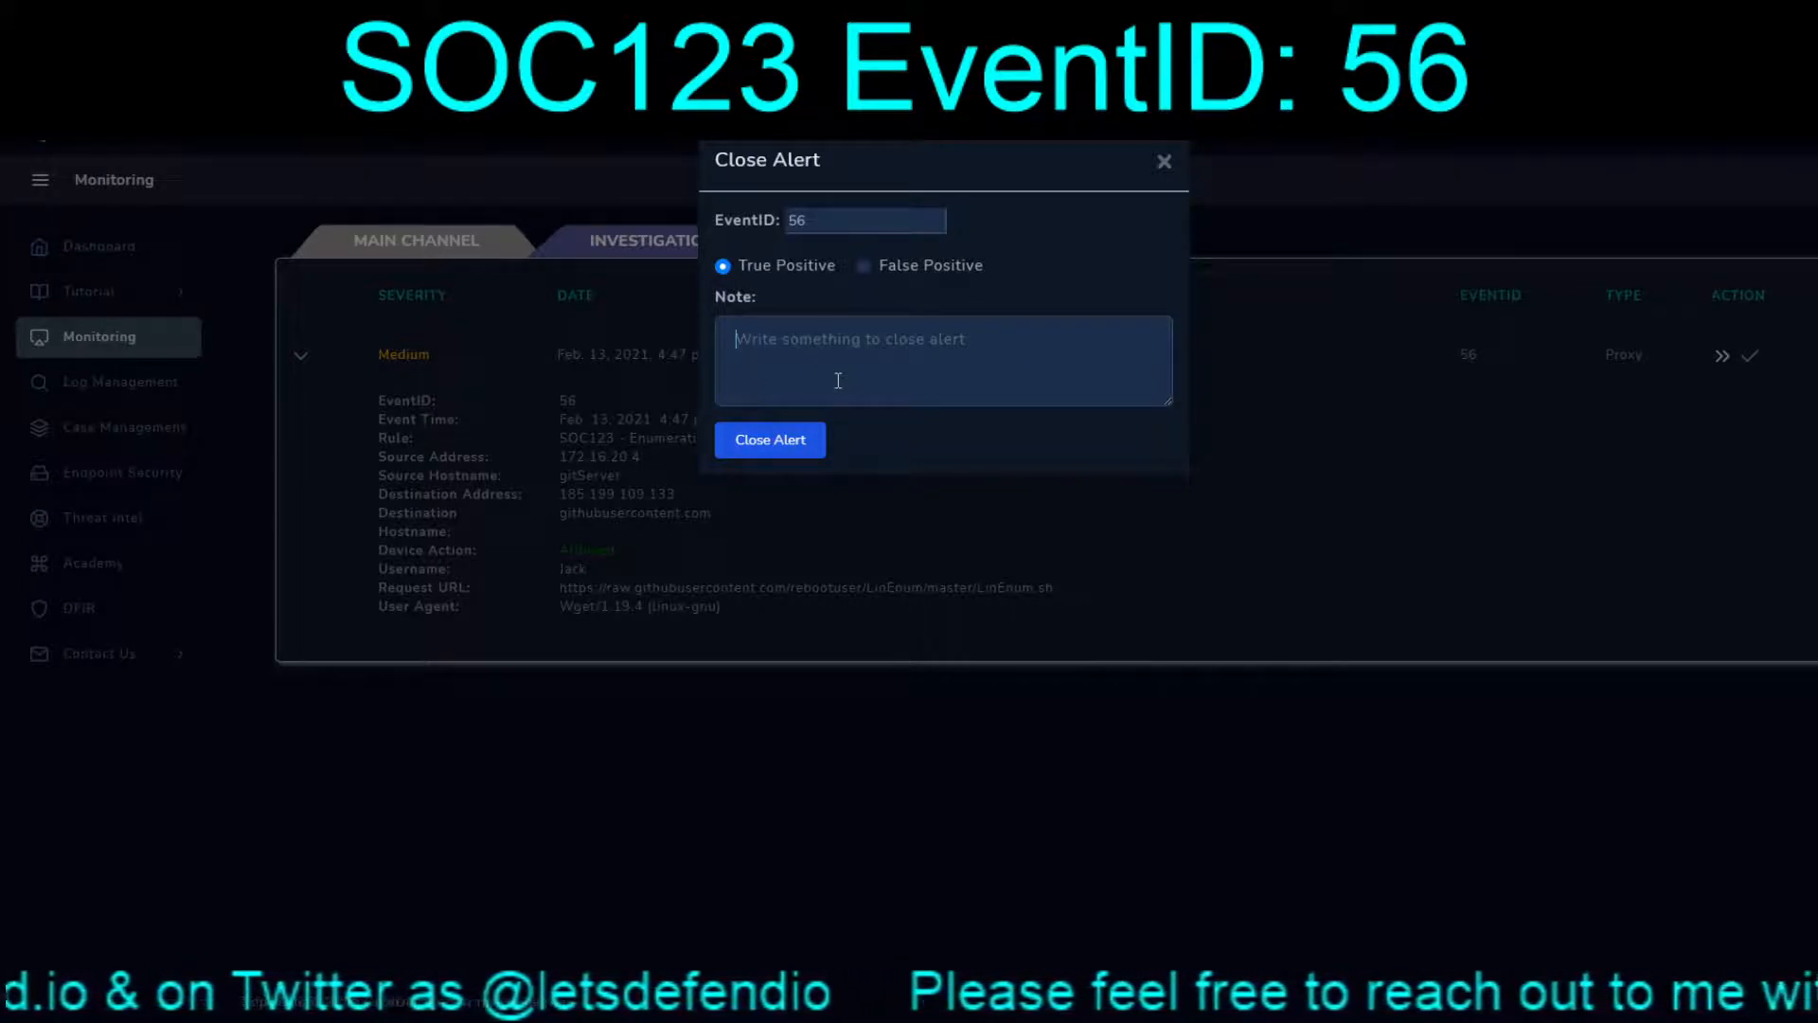
pyautogui.write('E')
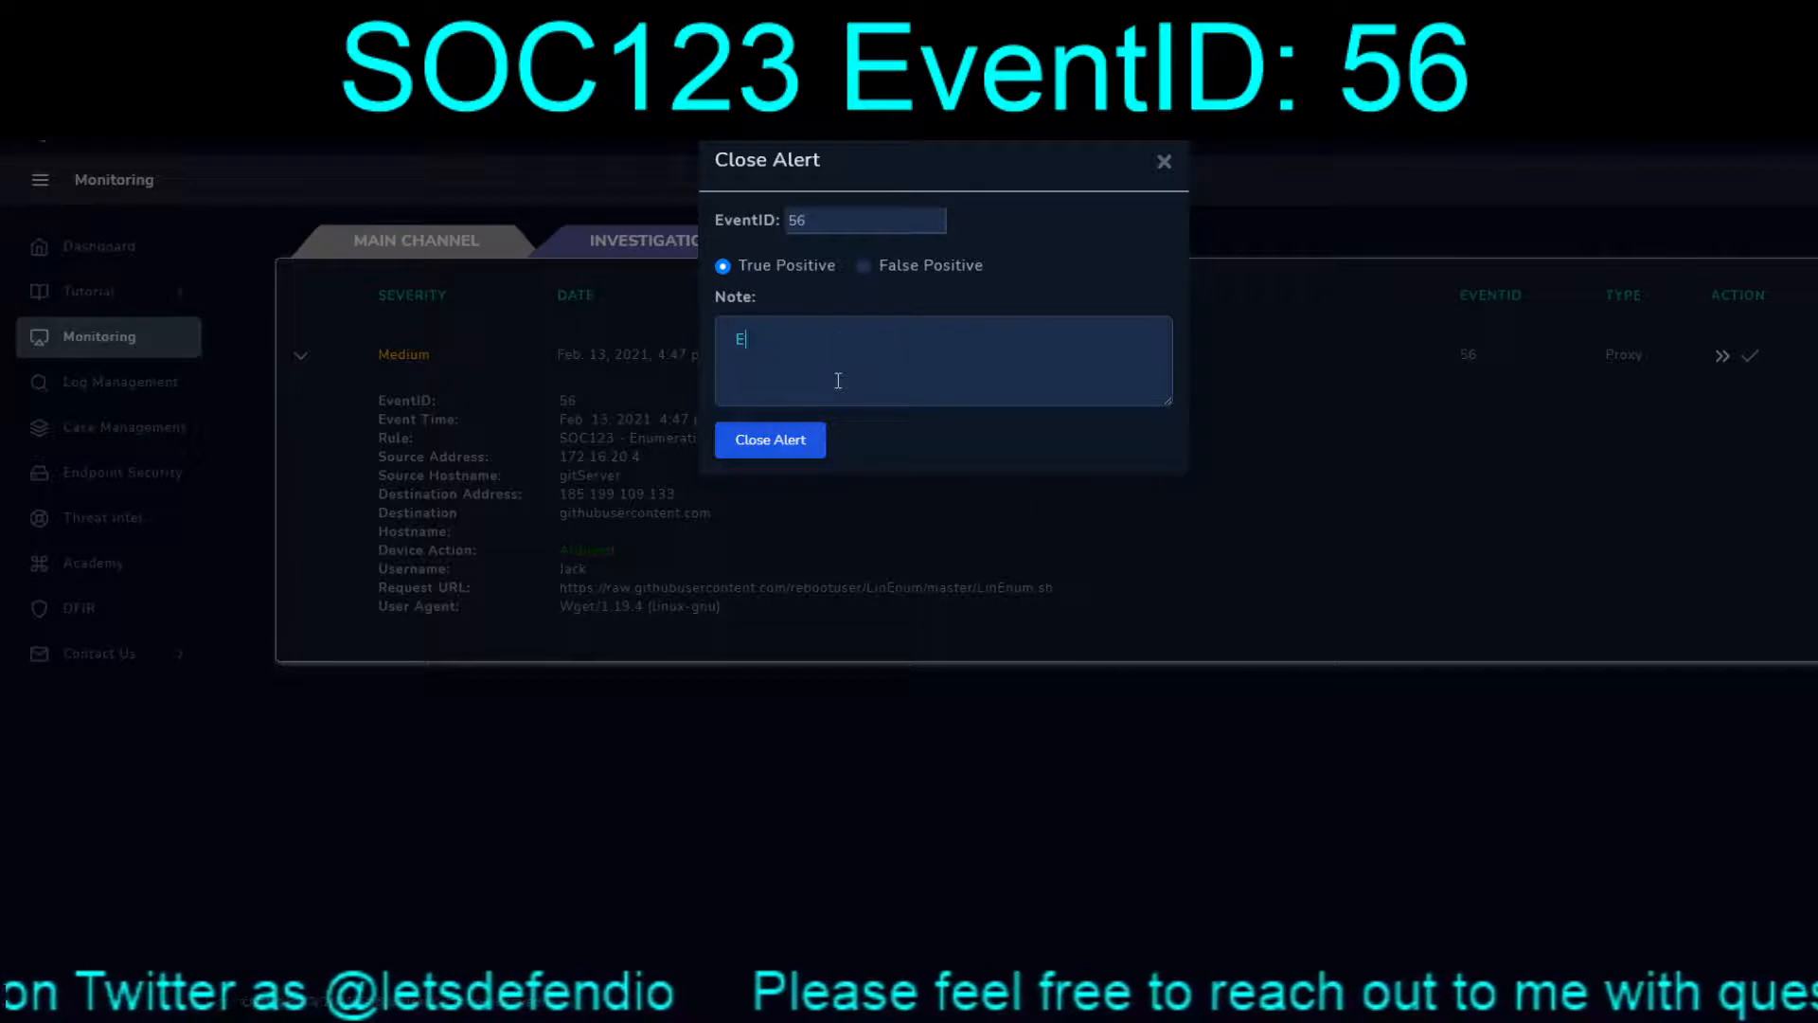
pyautogui.write('num sc')
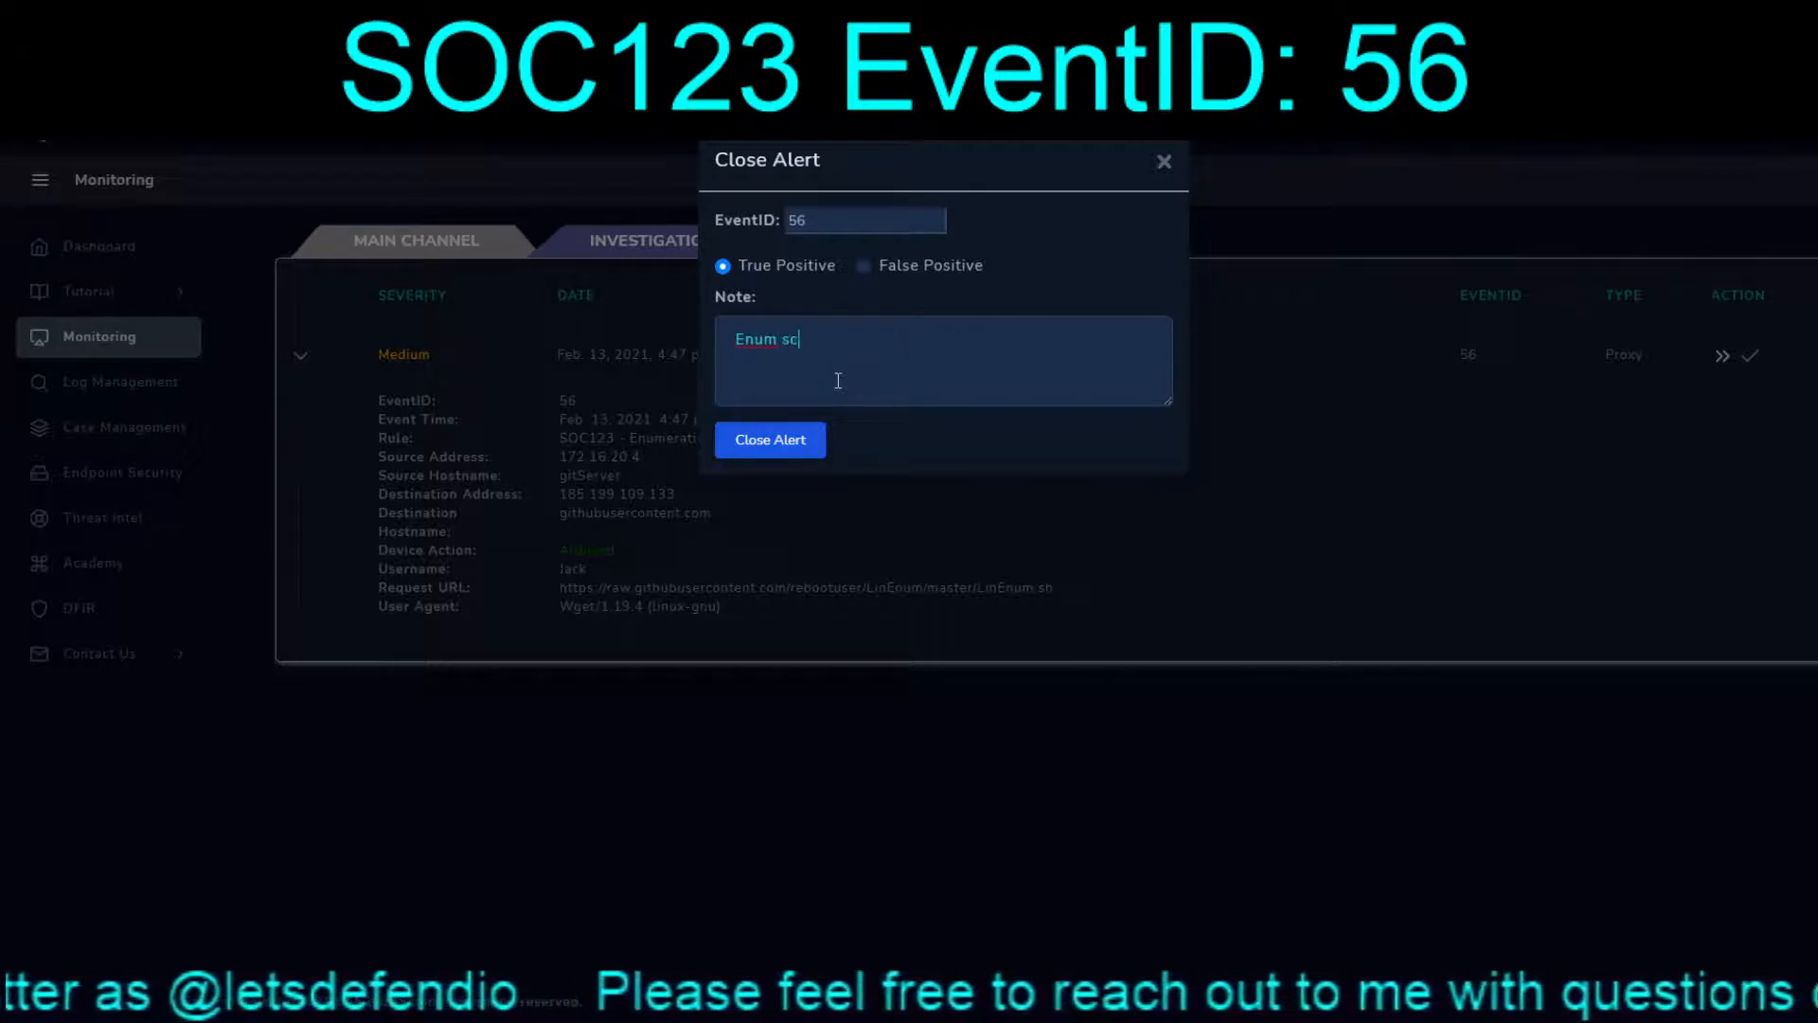
pyautogui.write('ript was ru')
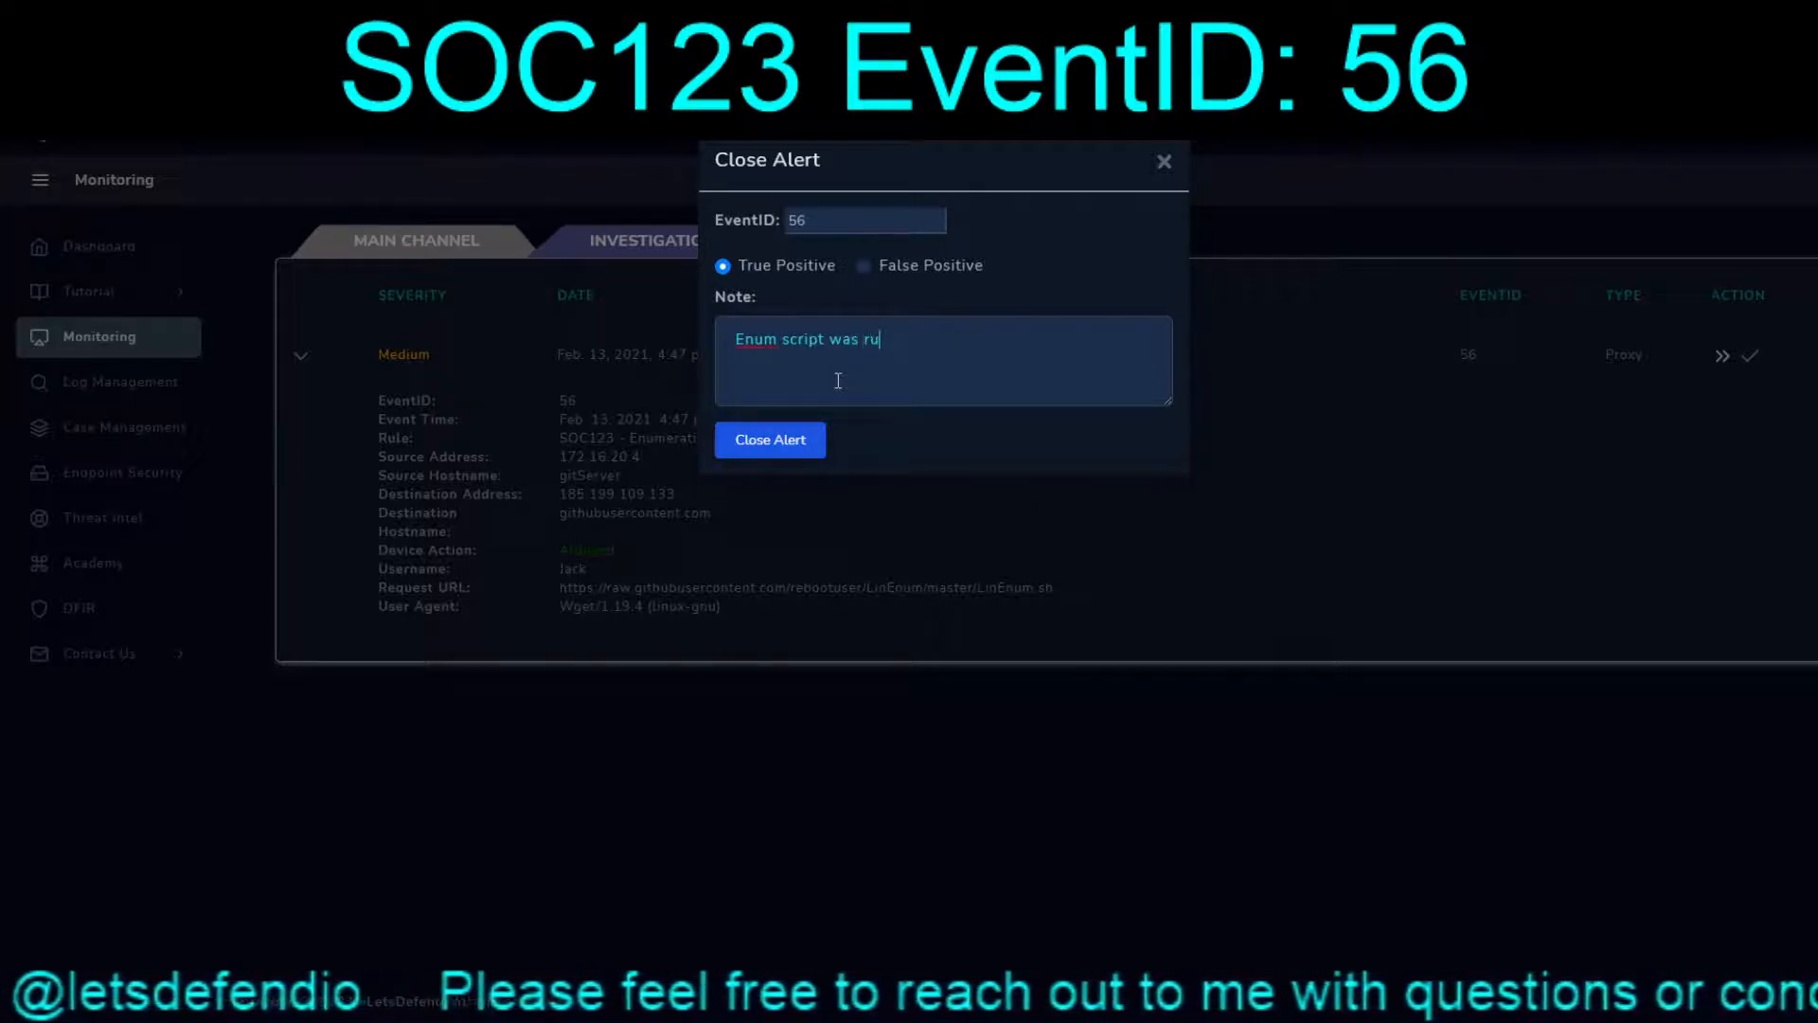
pyautogui.write('n, someon')
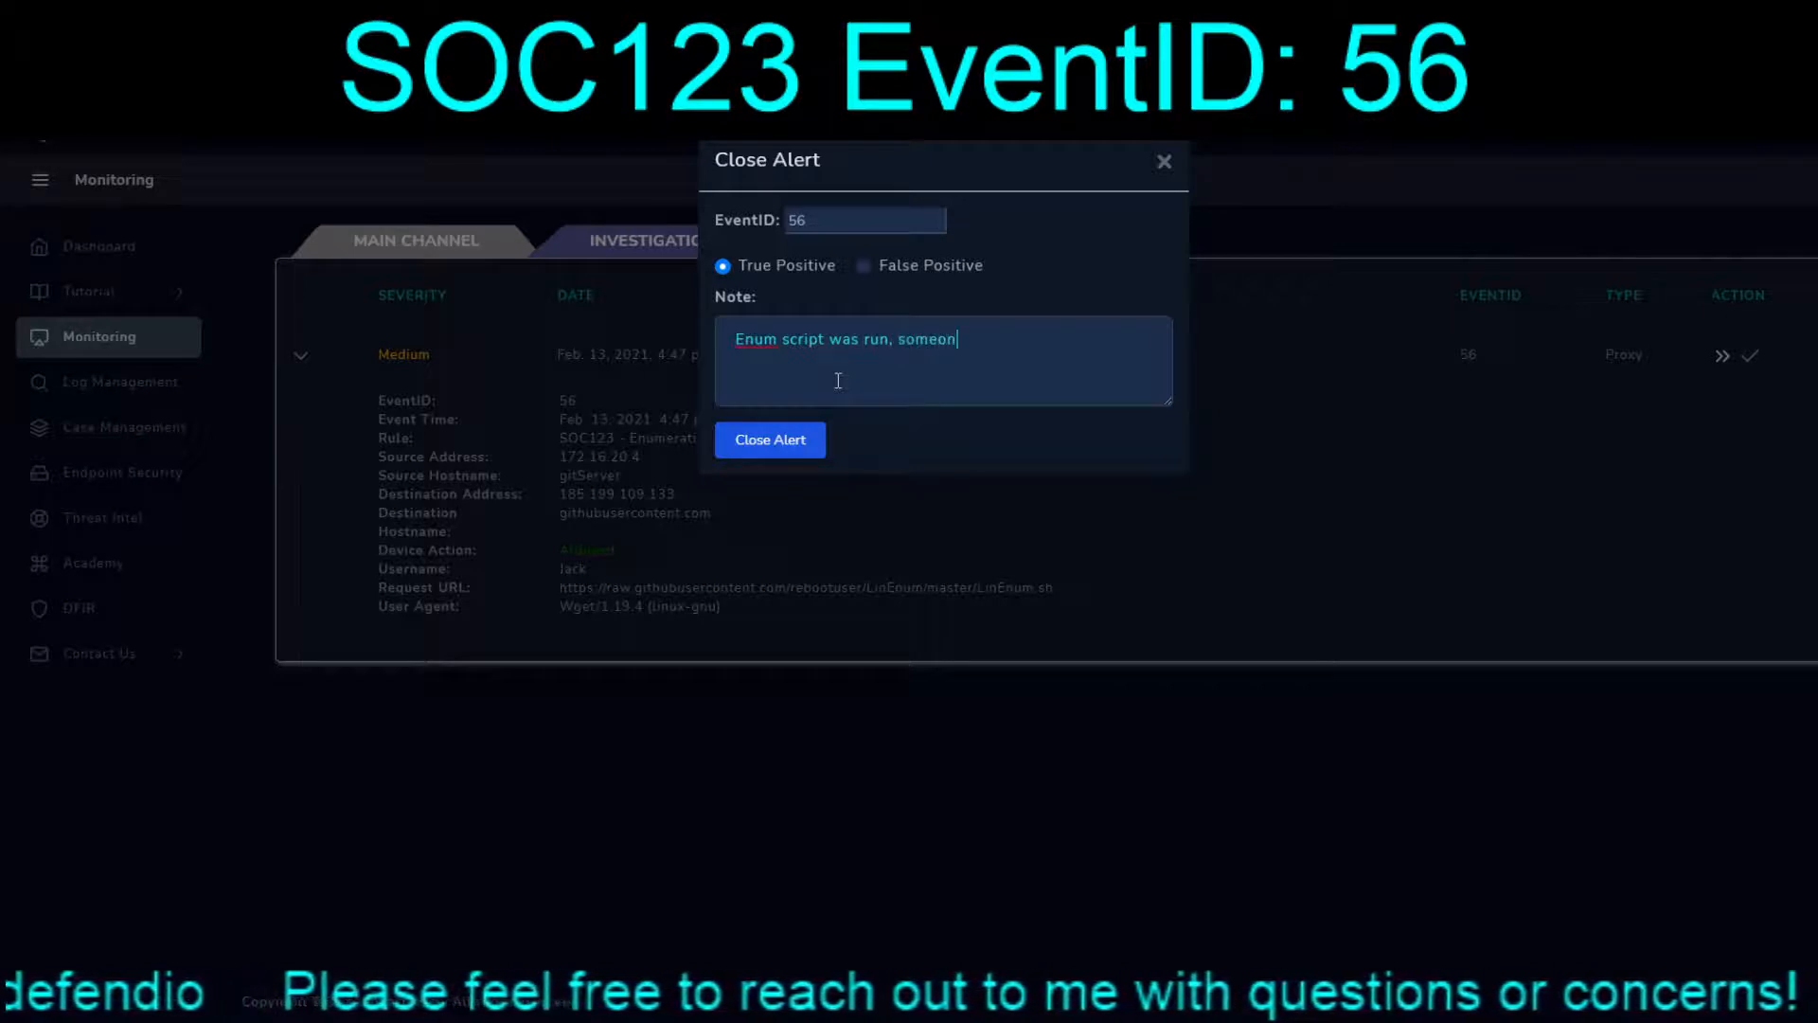
pyautogui.write('e was able to')
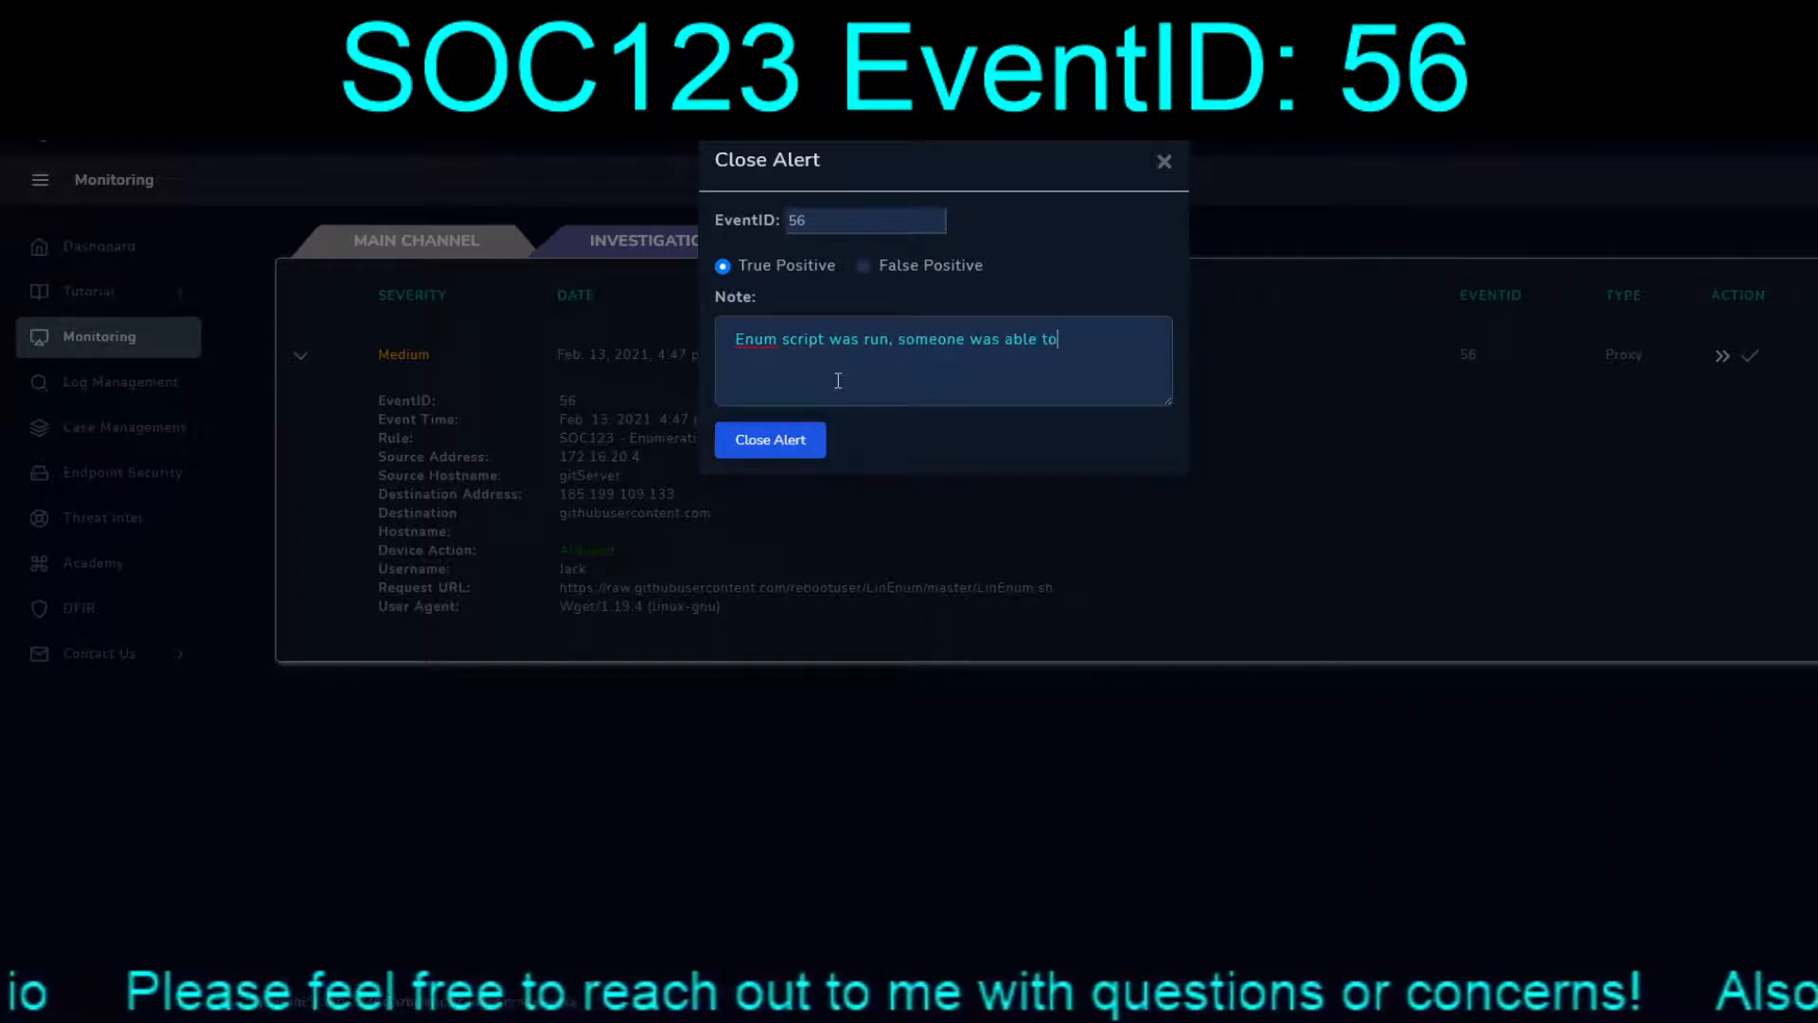
pyautogui.write(' get root a')
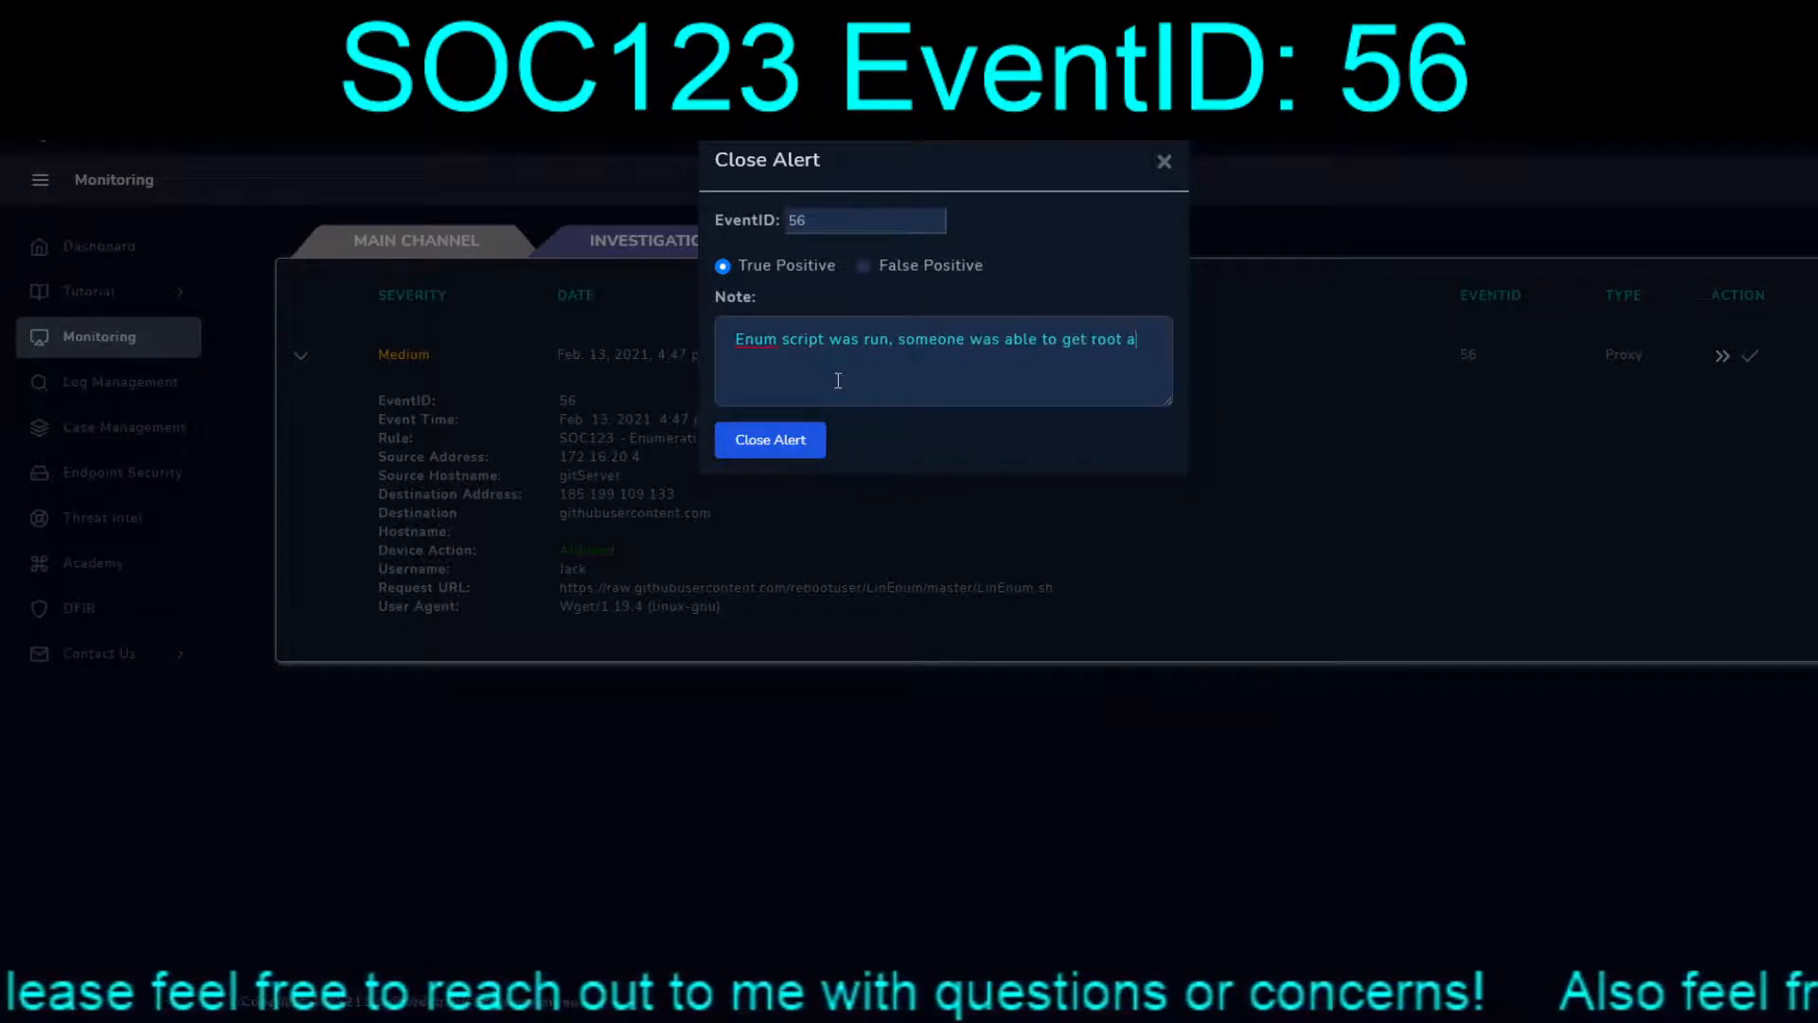
pyautogui.write('nd ca')
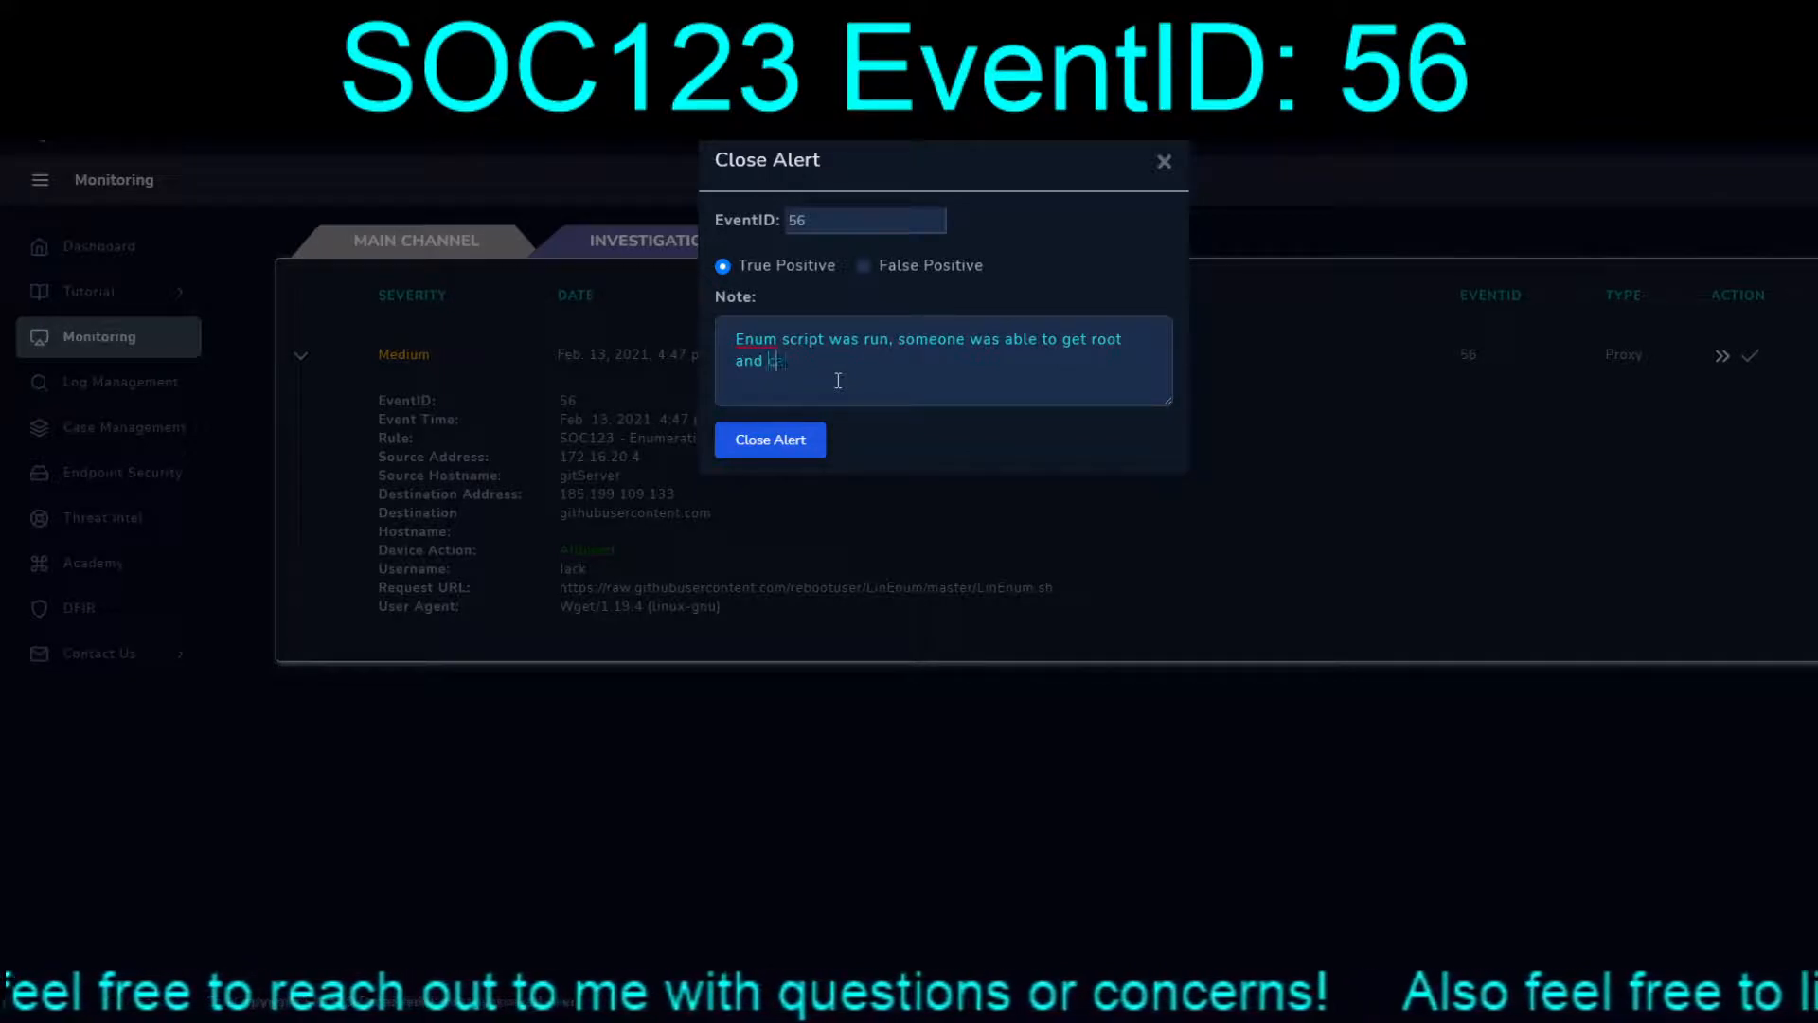
pyautogui.write('t the /')
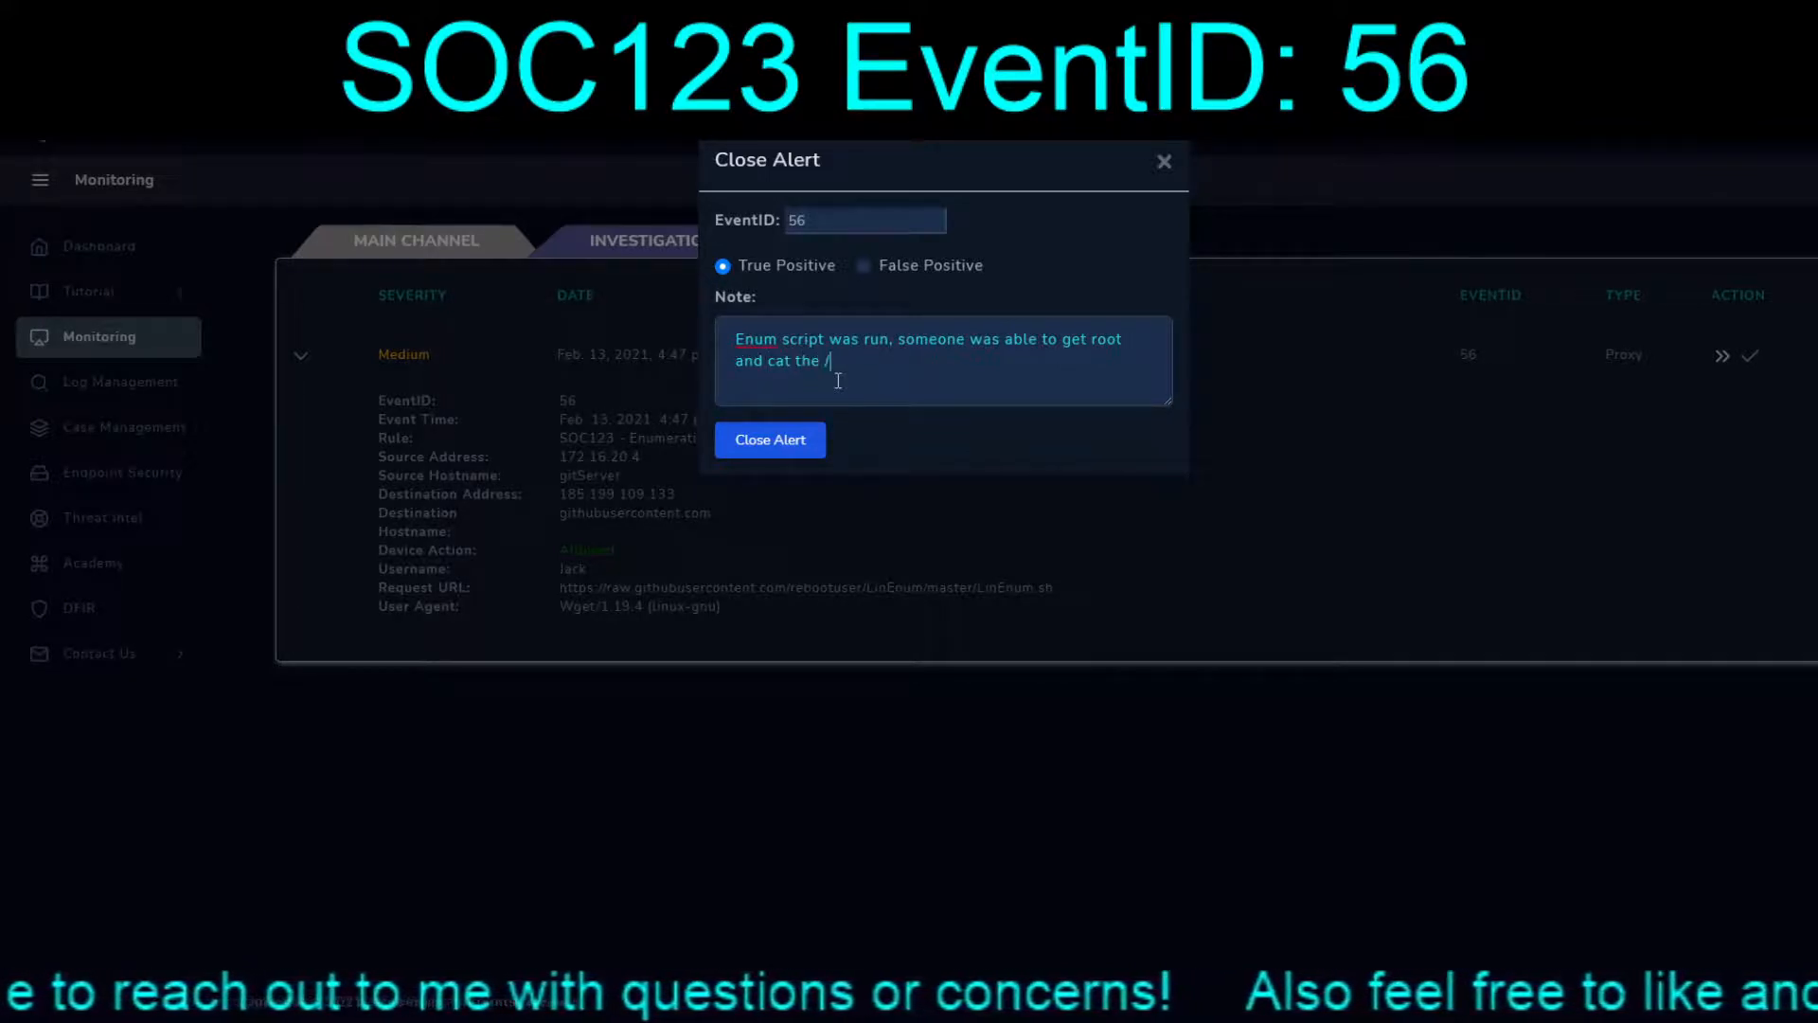
pyautogui.write('etc/passwd')
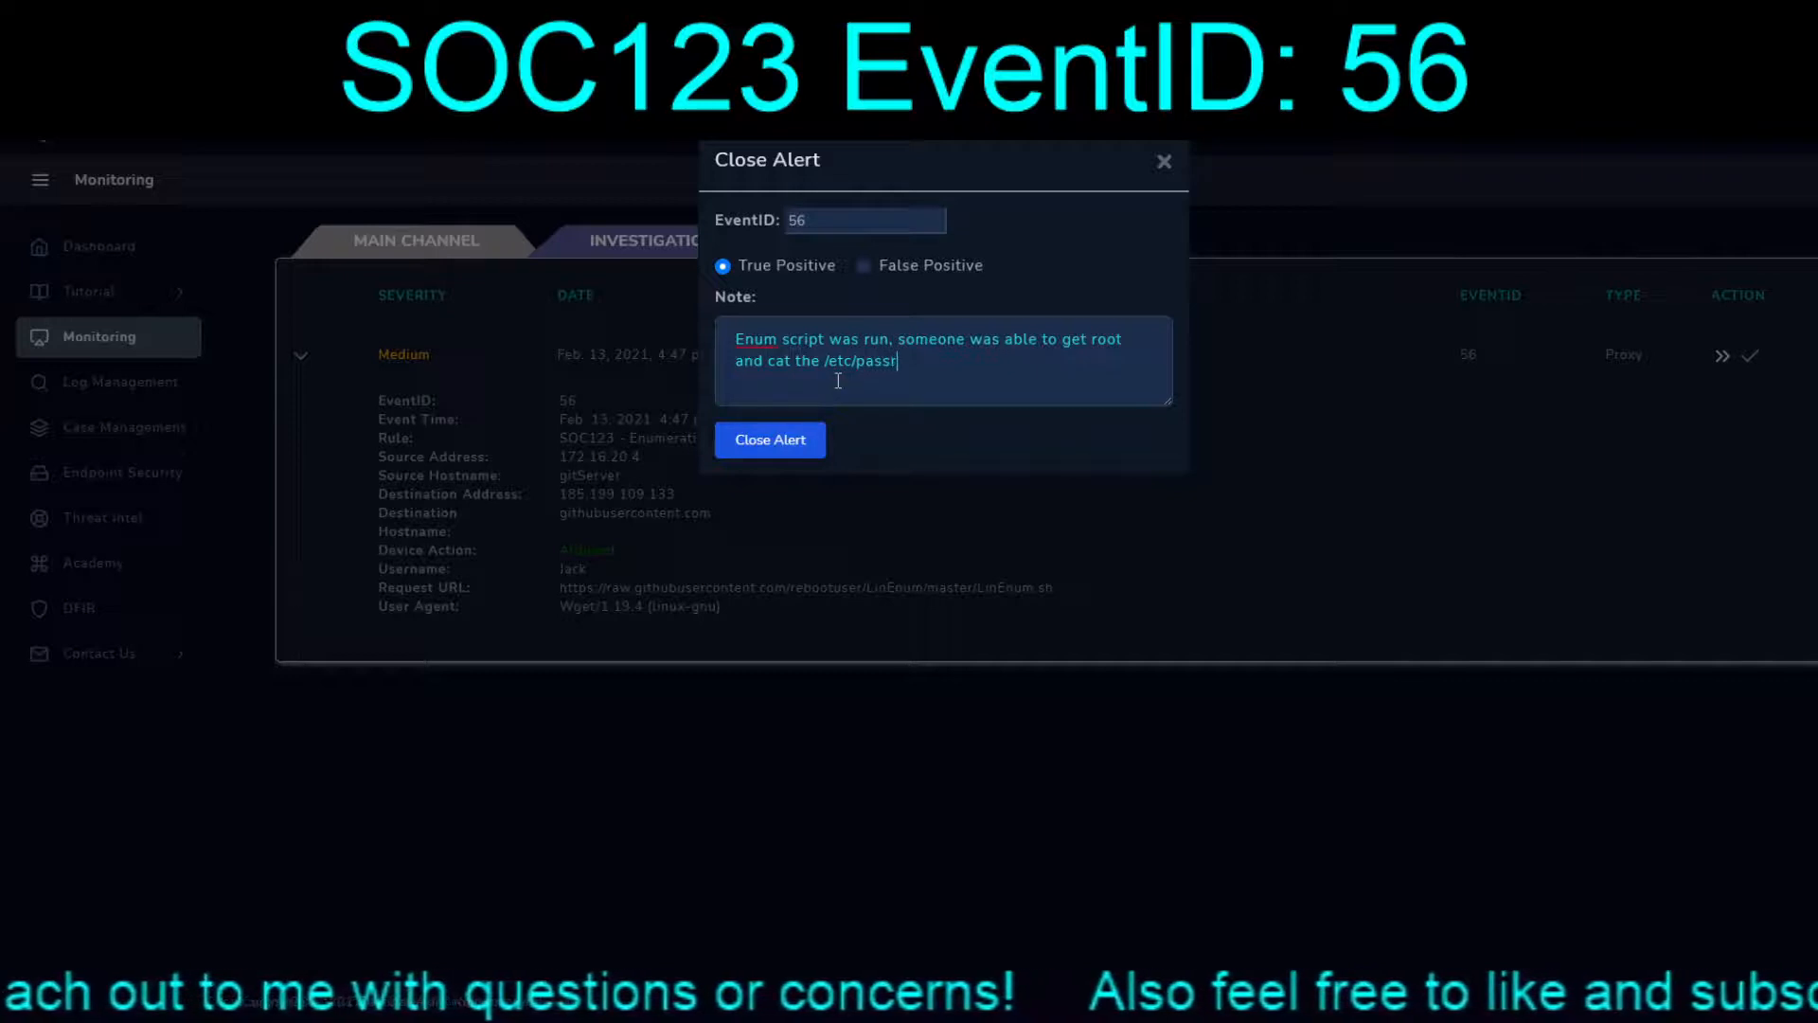
pyautogui.write(' fil')
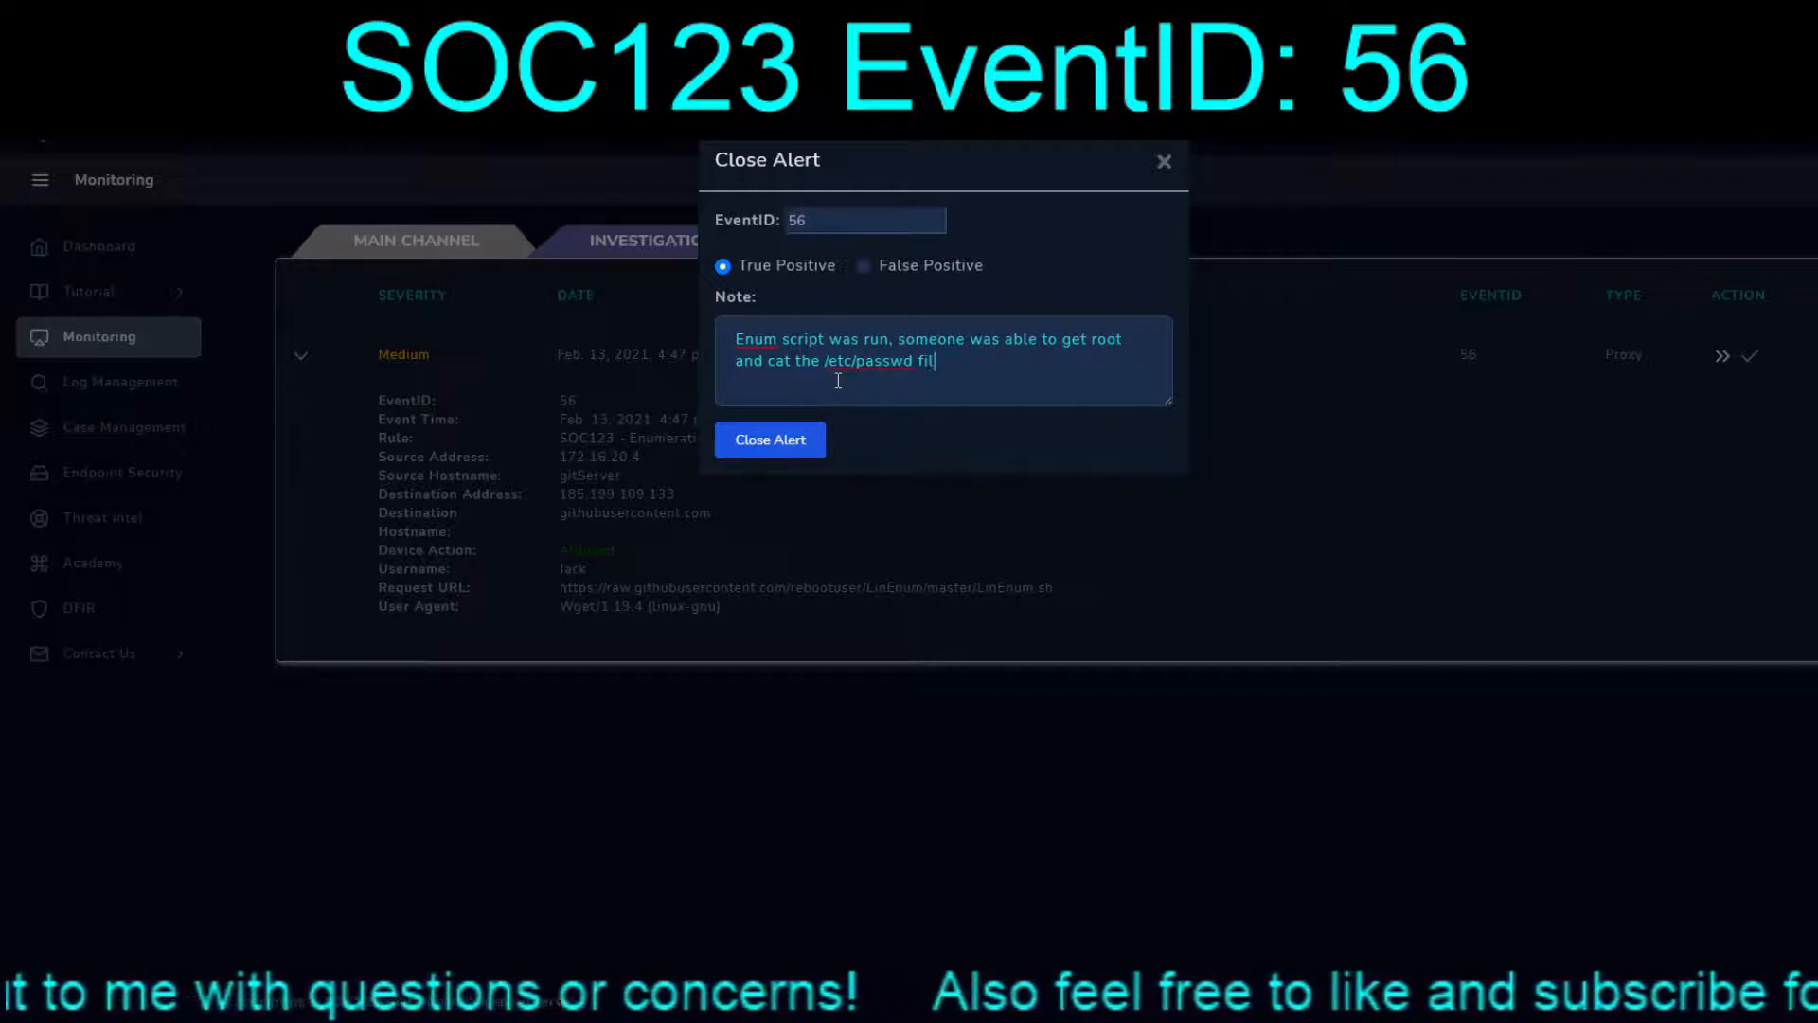
pyautogui.write('e. SYSTEM ')
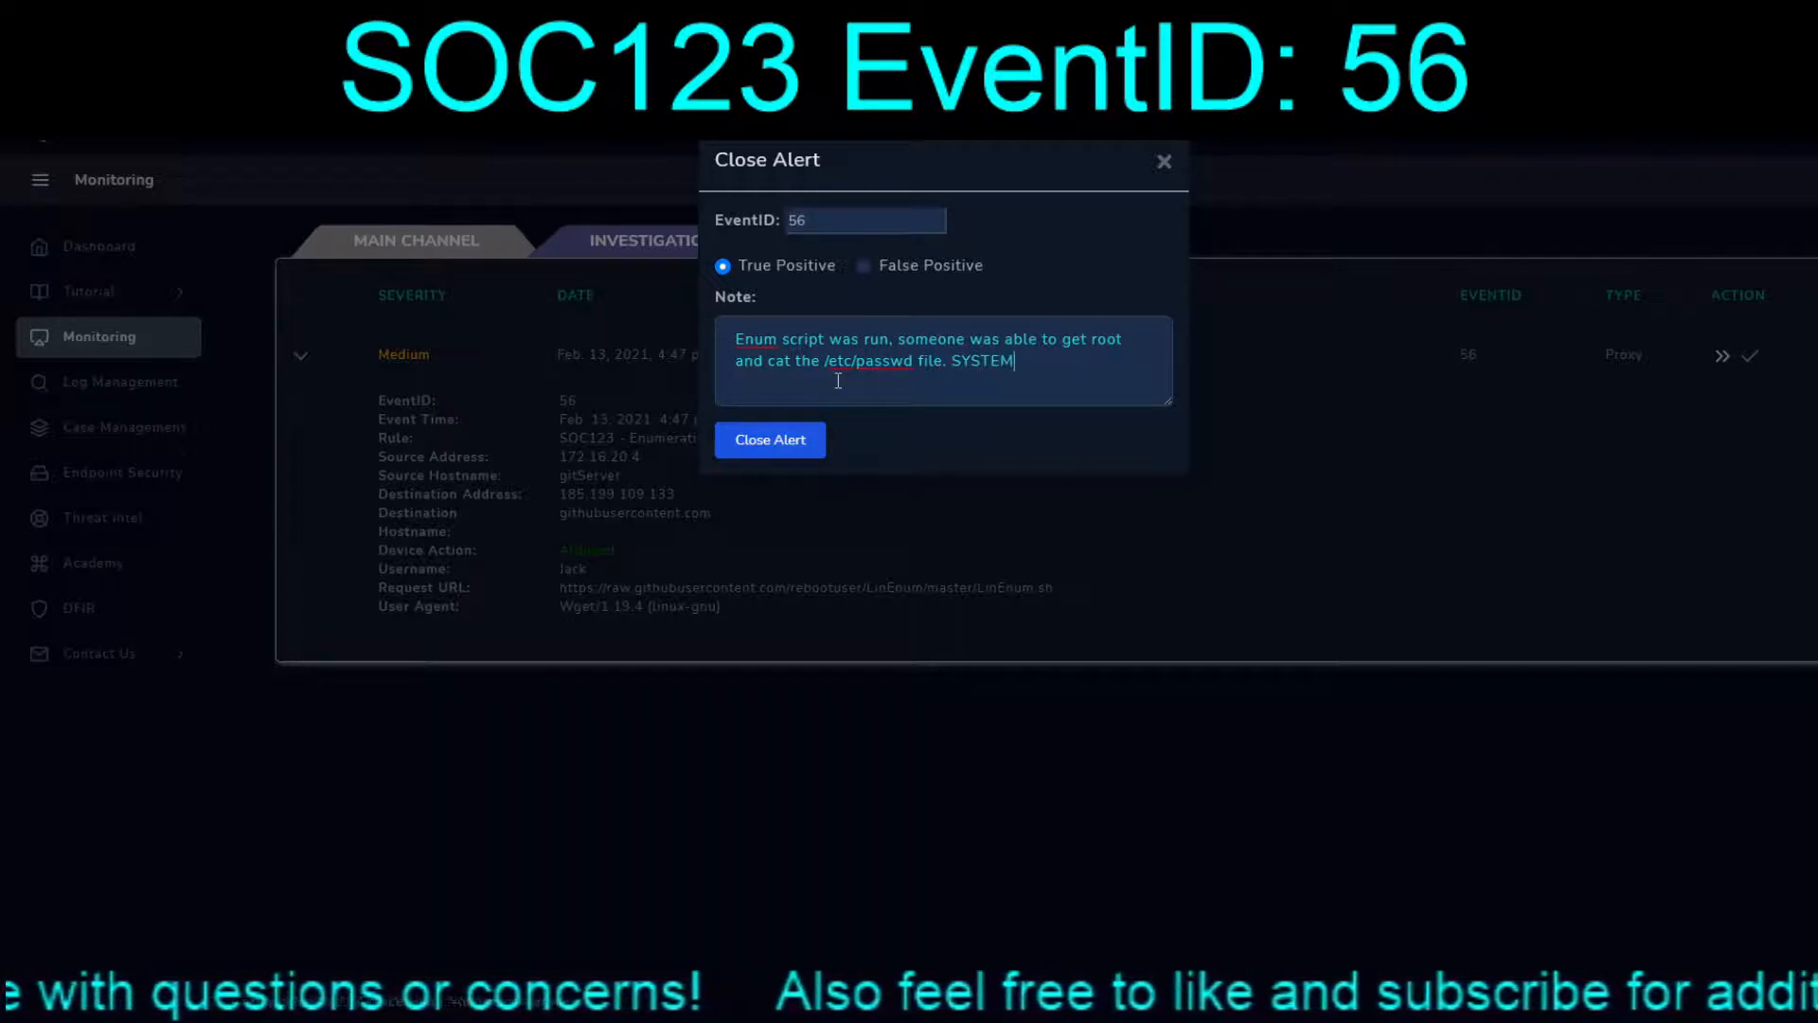
pyautogui.write('appeare')
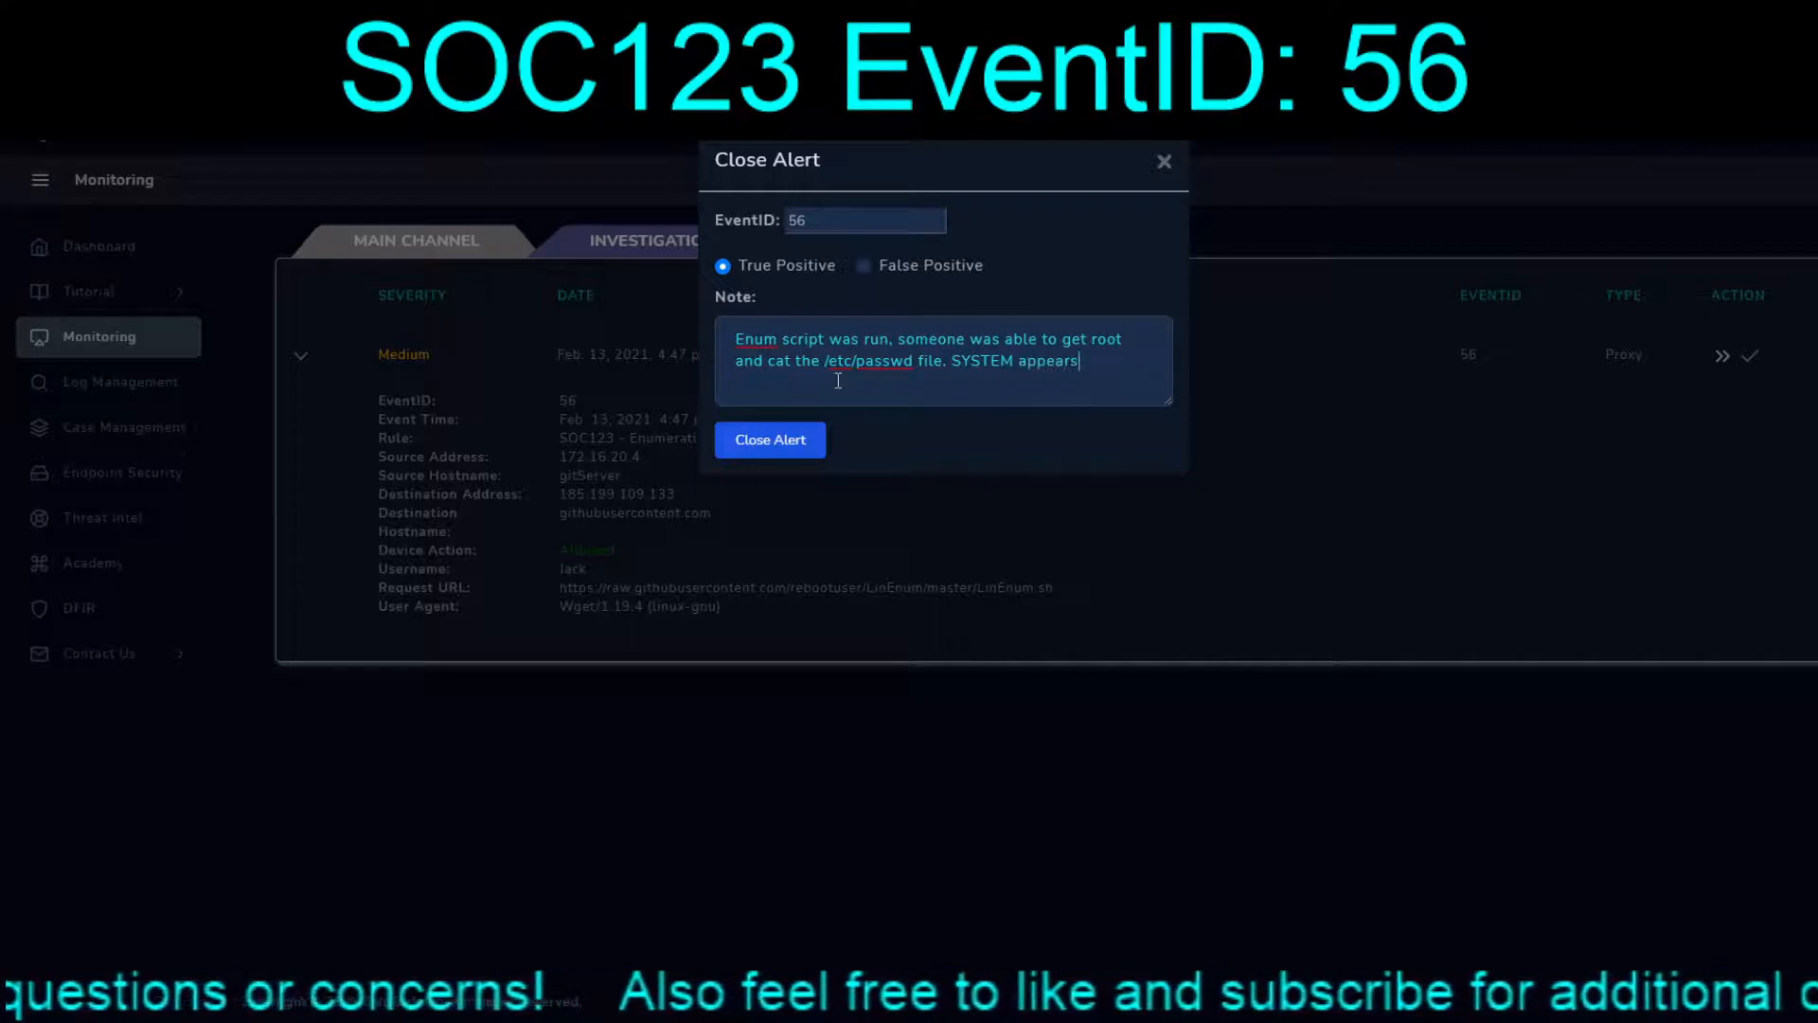
pyautogui.press('BackSpace')
pyautogui.press('BackSpace')
pyautogui.press('BackSpace')
pyautogui.press('BackSpace')
pyautogui.press('BackSpace')
pyautogui.press('BackSpace')
pyautogui.press('BackSpace')
pyautogui.write('AP')
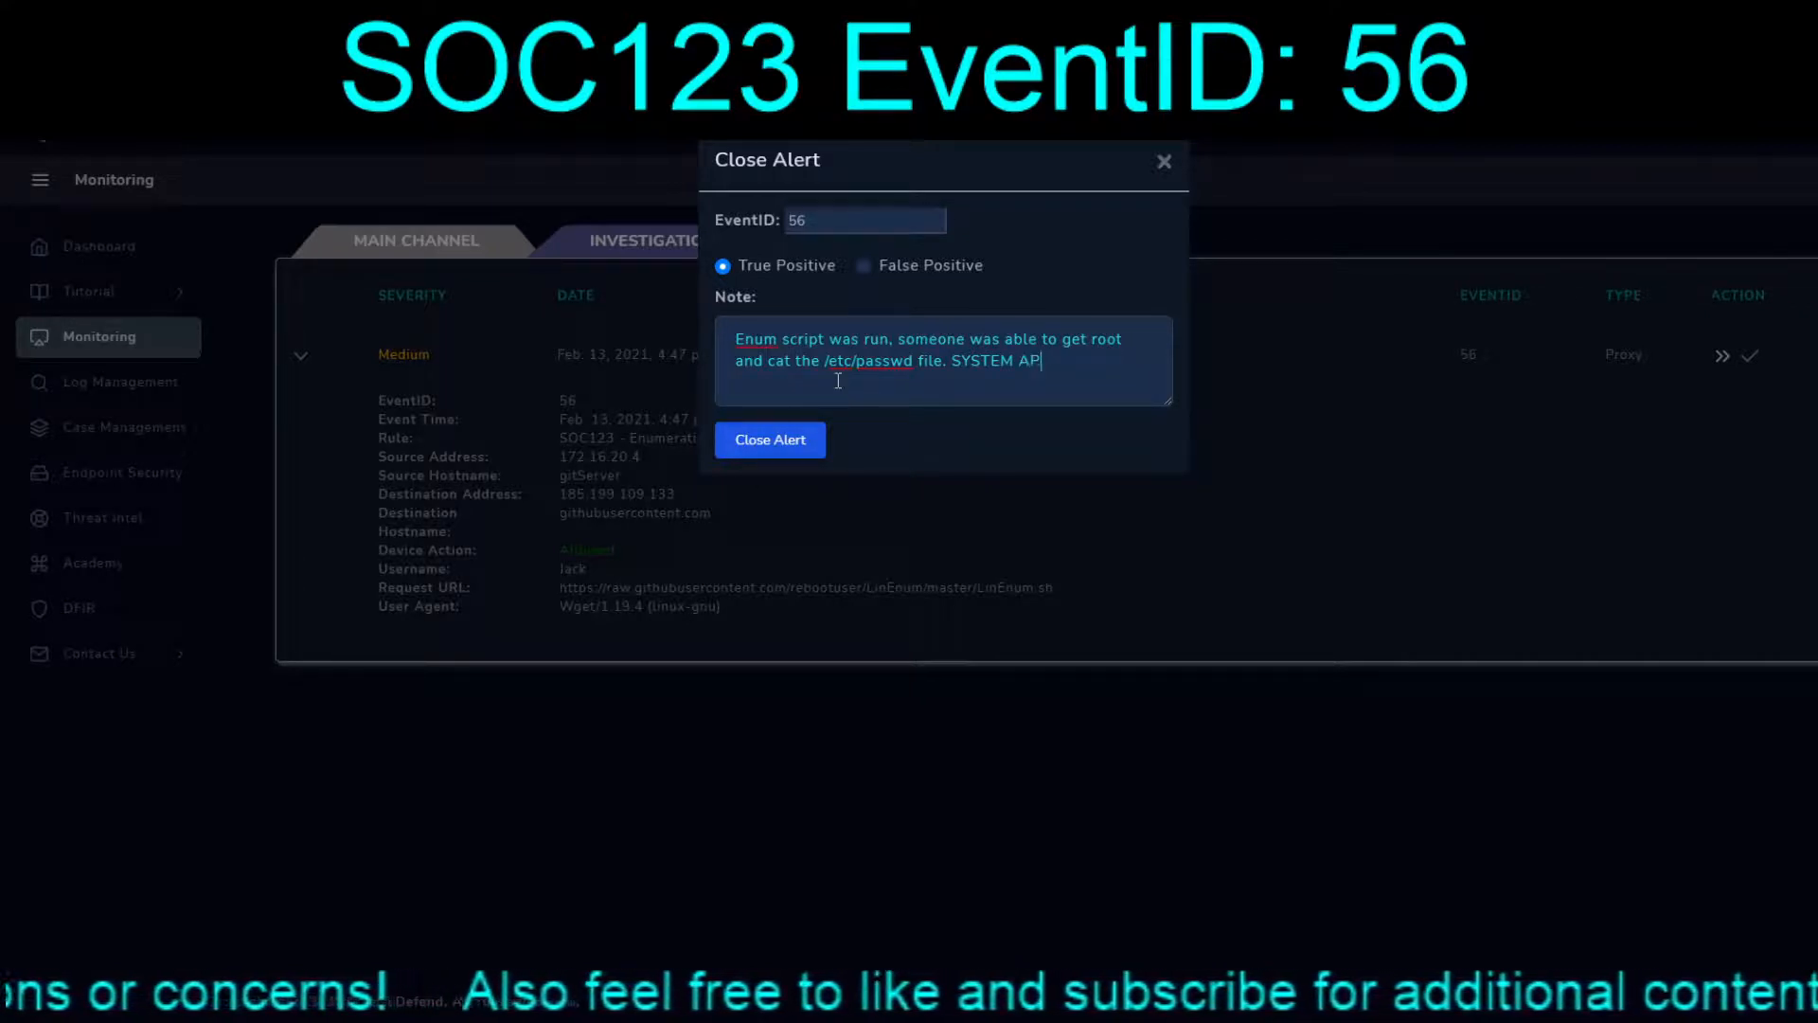
pyautogui.write('PEARS TO BE ')
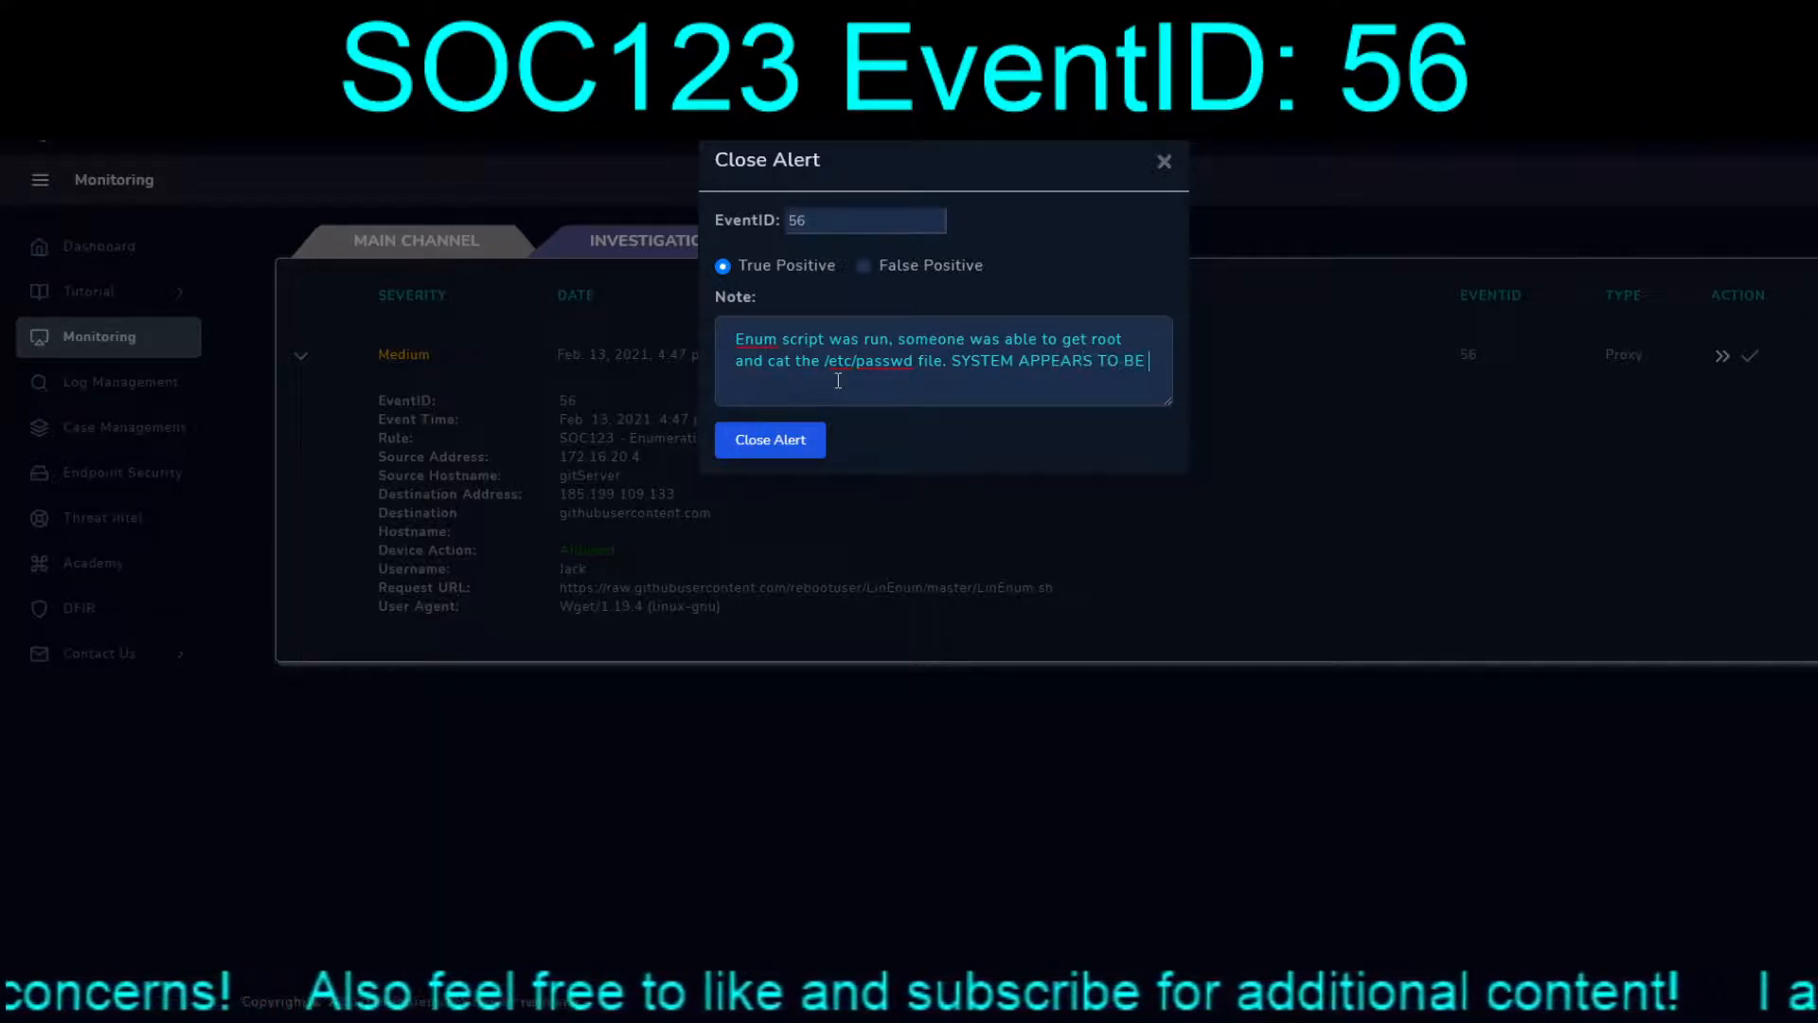
pyautogui.write('COM')
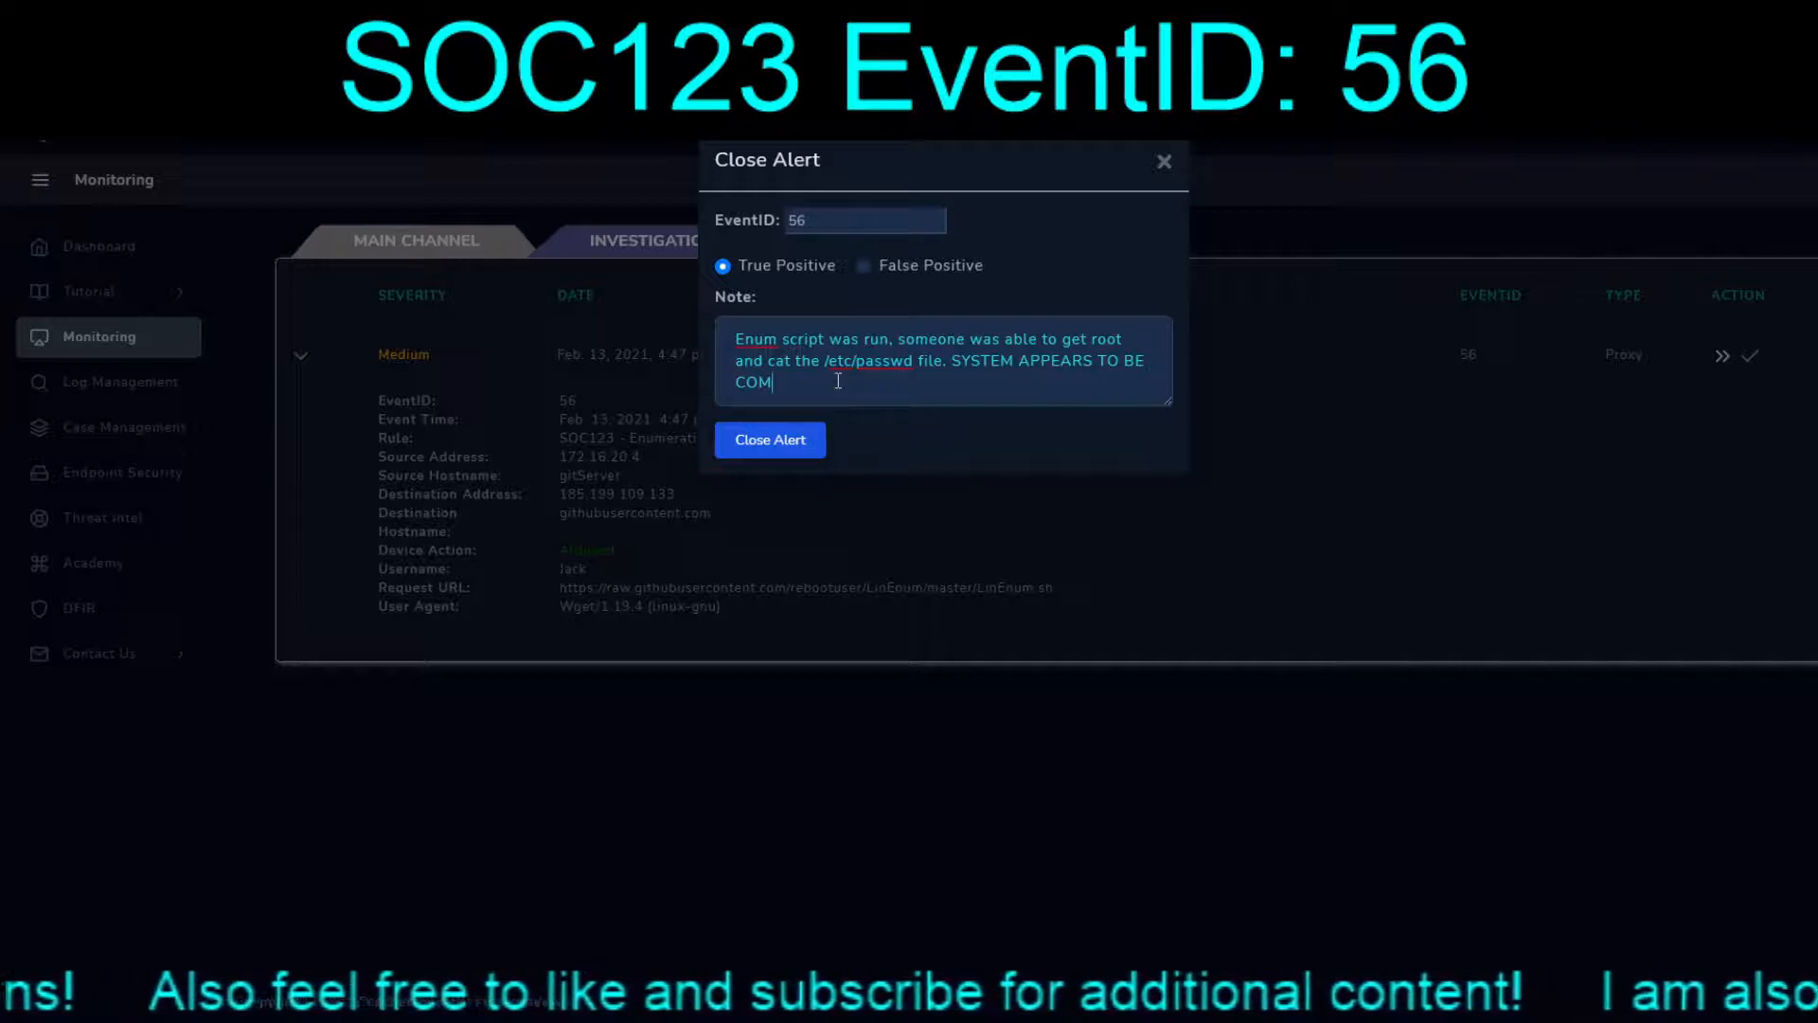
pyautogui.write('PROMISED')
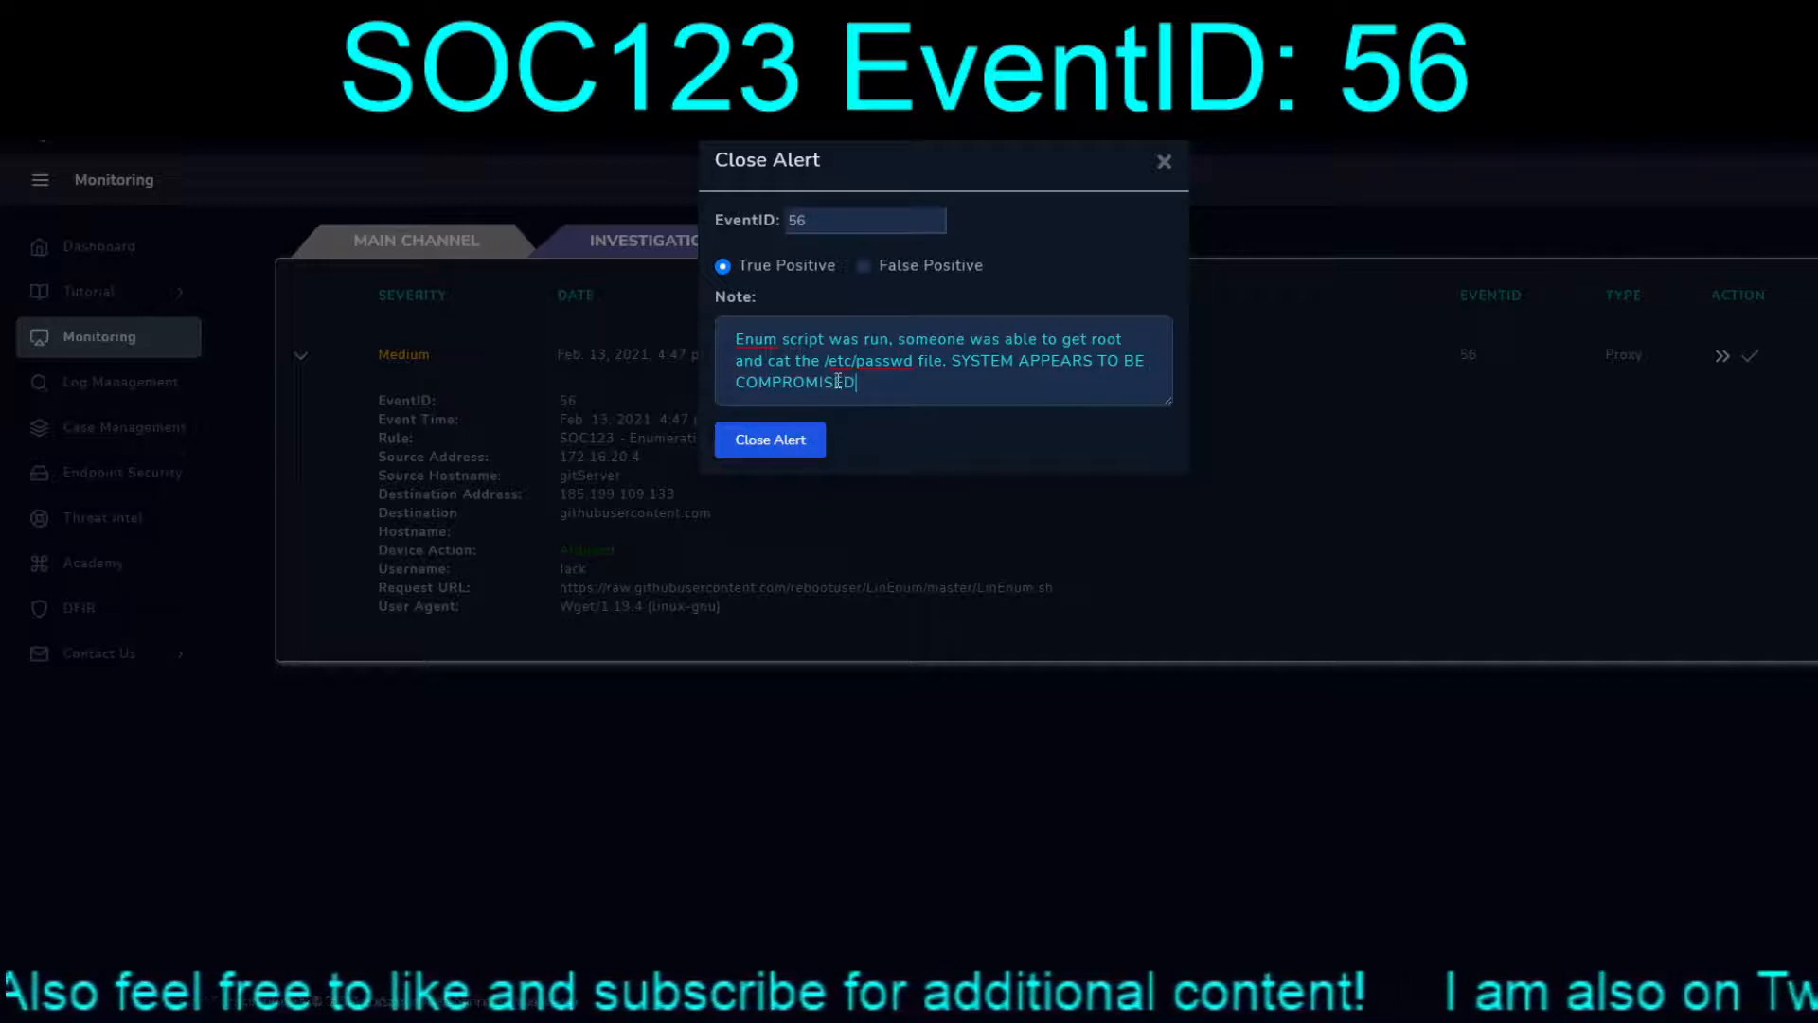
pyautogui.write('!!!')
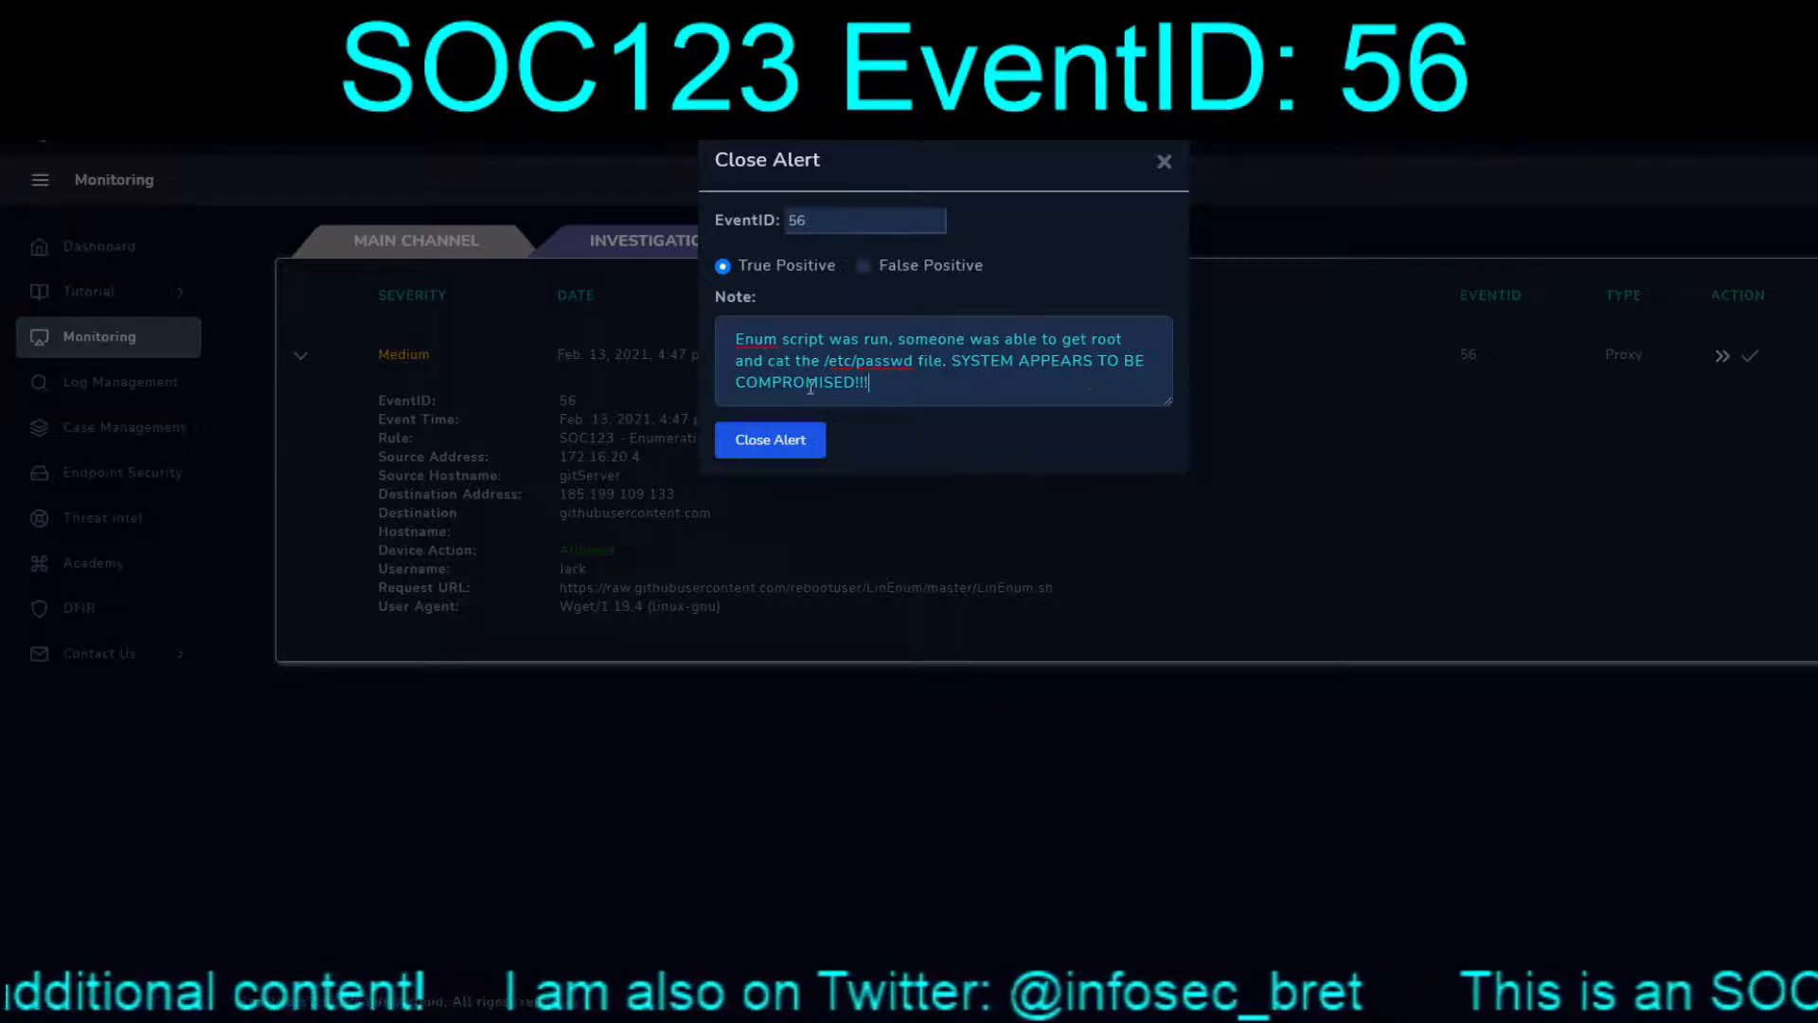
# Close the alert as True Positive, get past the Bitdefender block page and dismiss the investigation completion notice
pyautogui.click(770, 437)
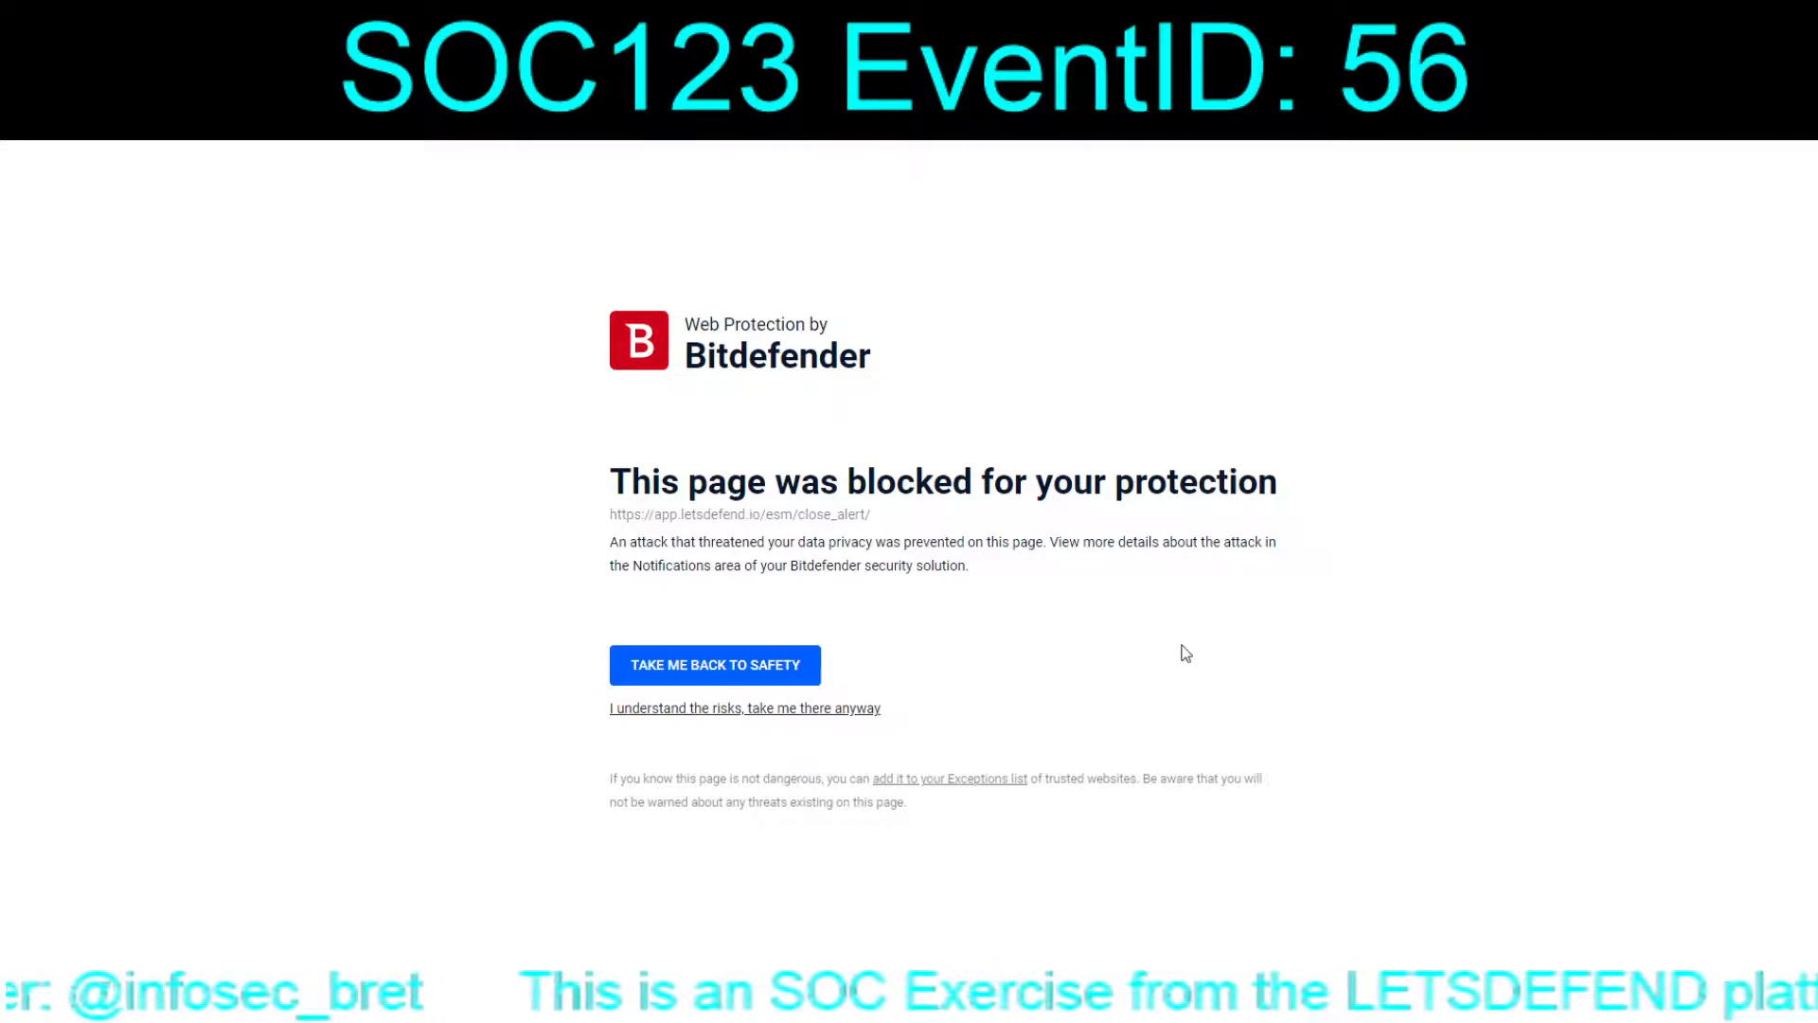
pyautogui.hotkey('alt', 'Left')
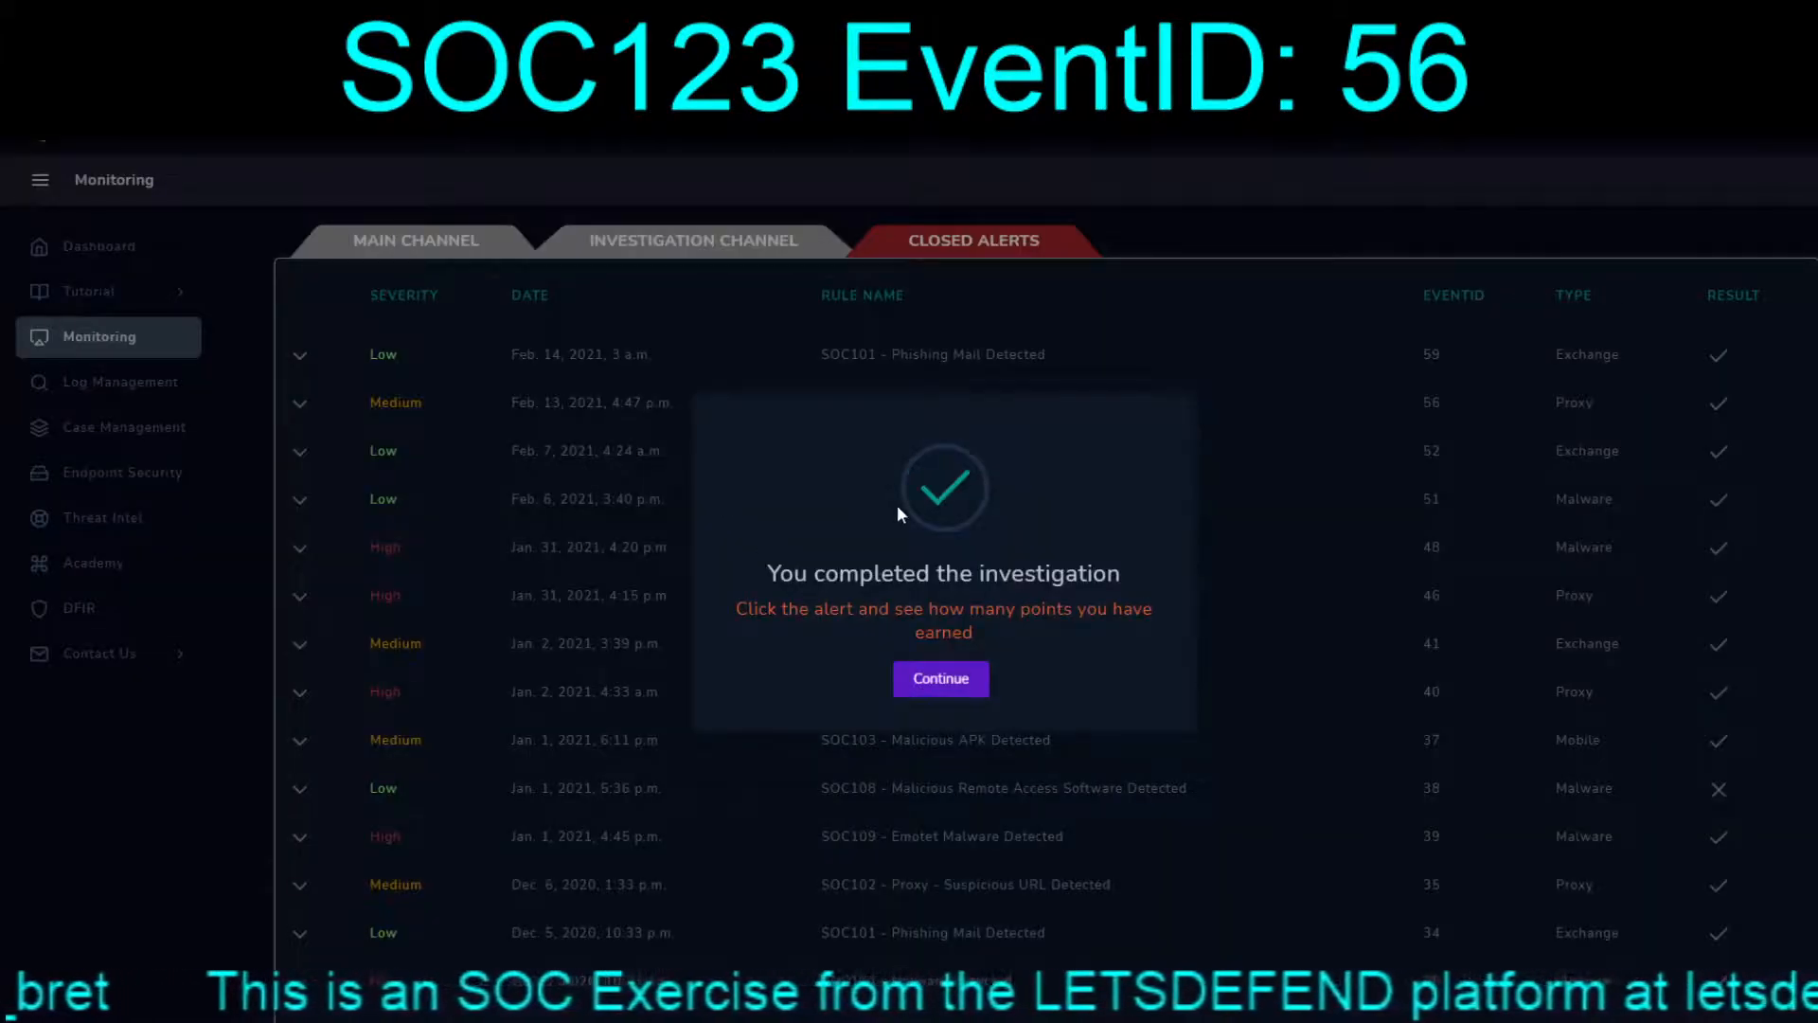
pyautogui.click(945, 680)
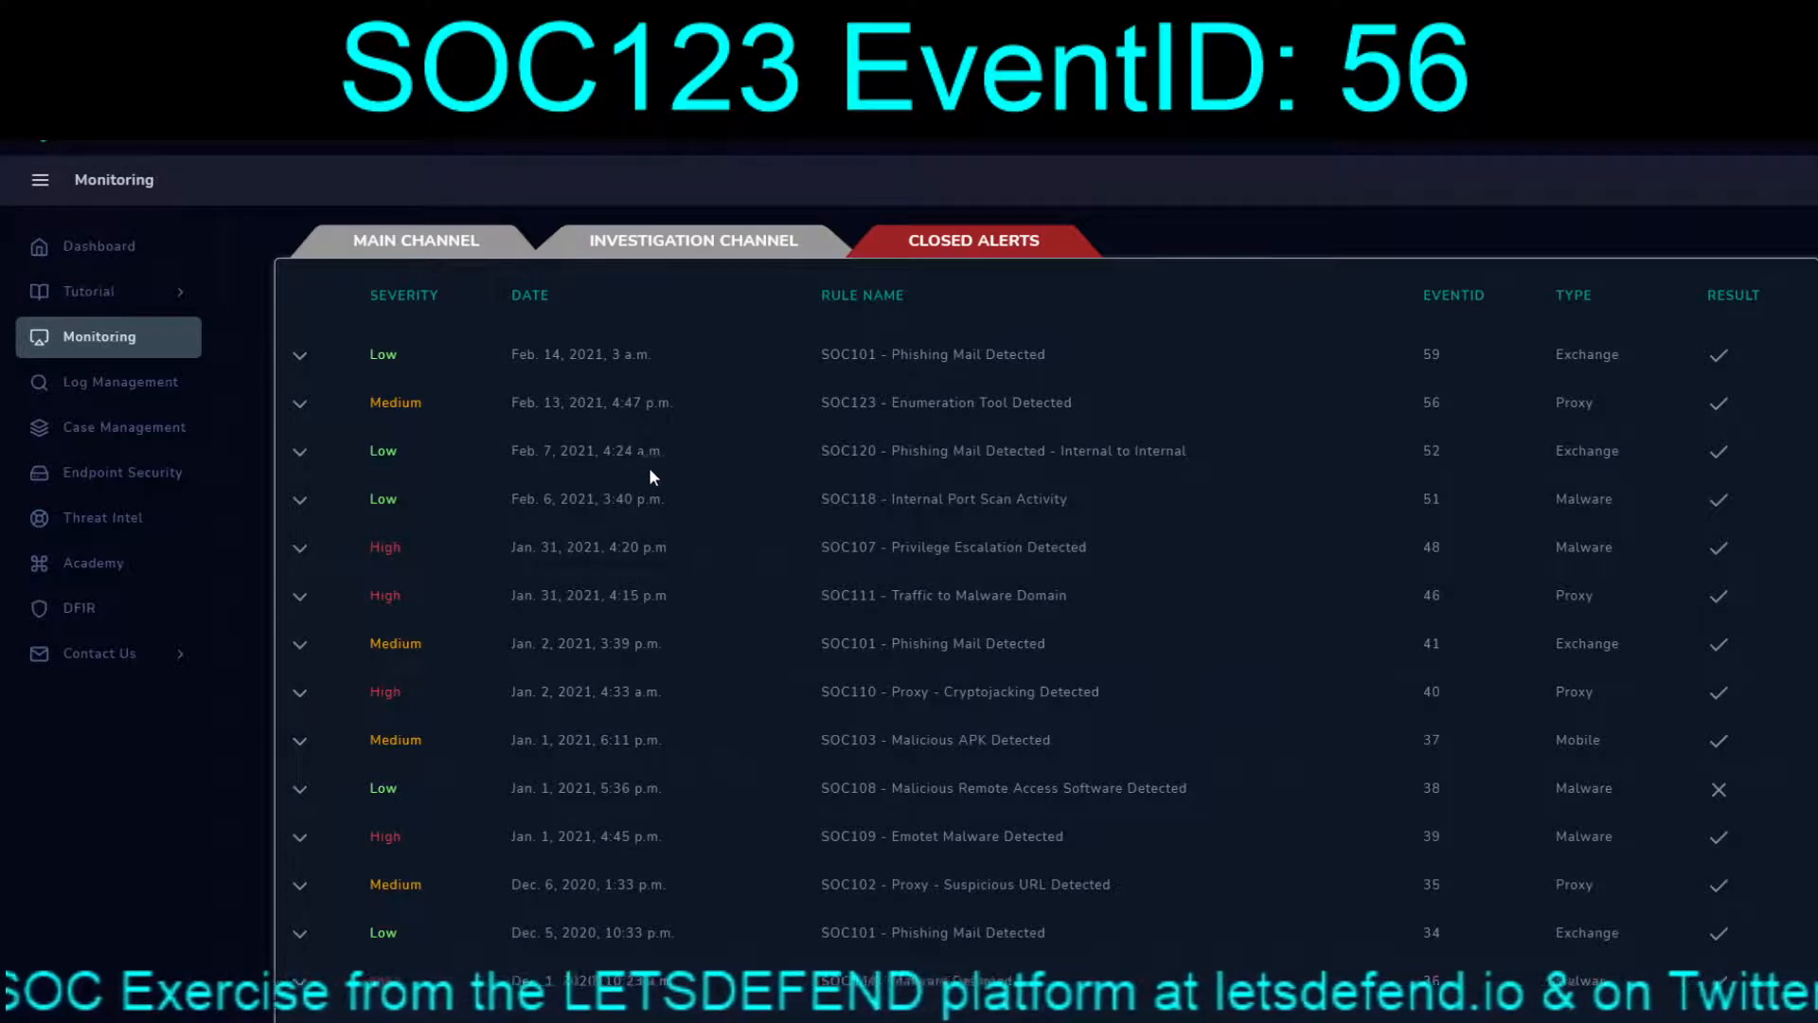
# Review the closed SOC123 alert's scored playbook answers, focusing on "Is it malicious?" and "Is there access to malicious address?"
pyautogui.click(299, 403)
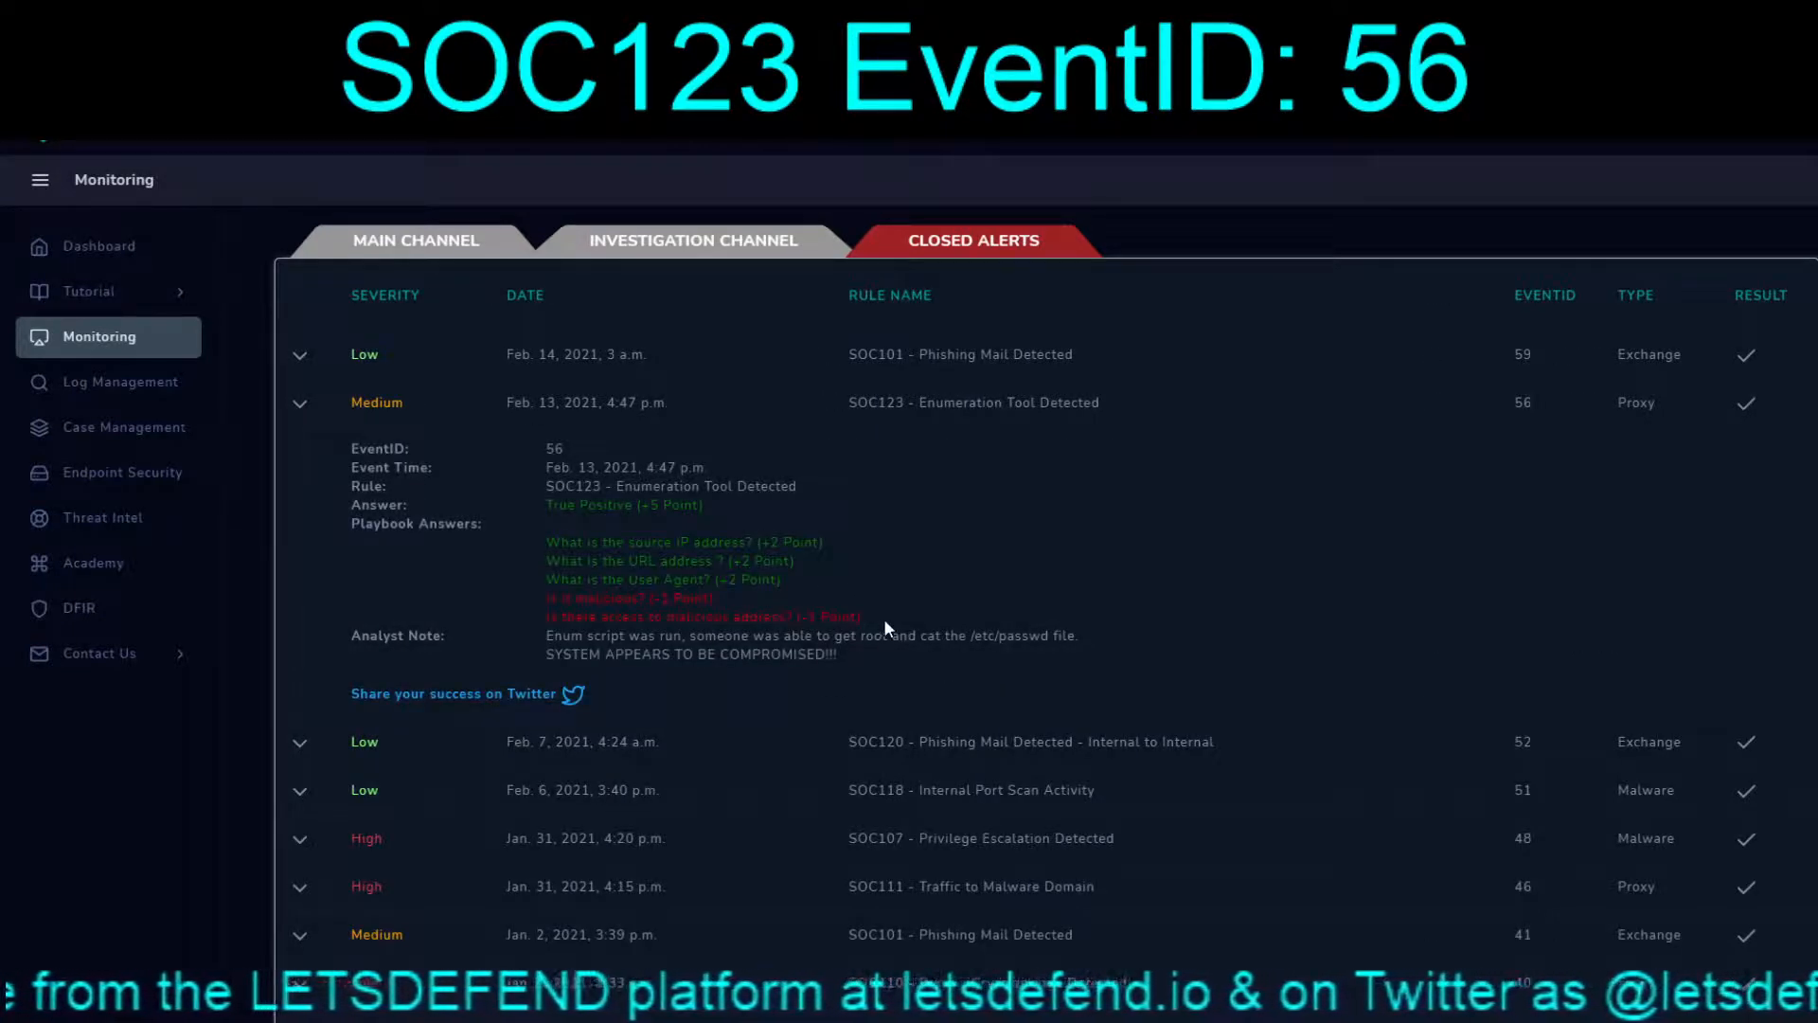
pyautogui.moveTo(883, 617); pyautogui.dragTo(532, 606)
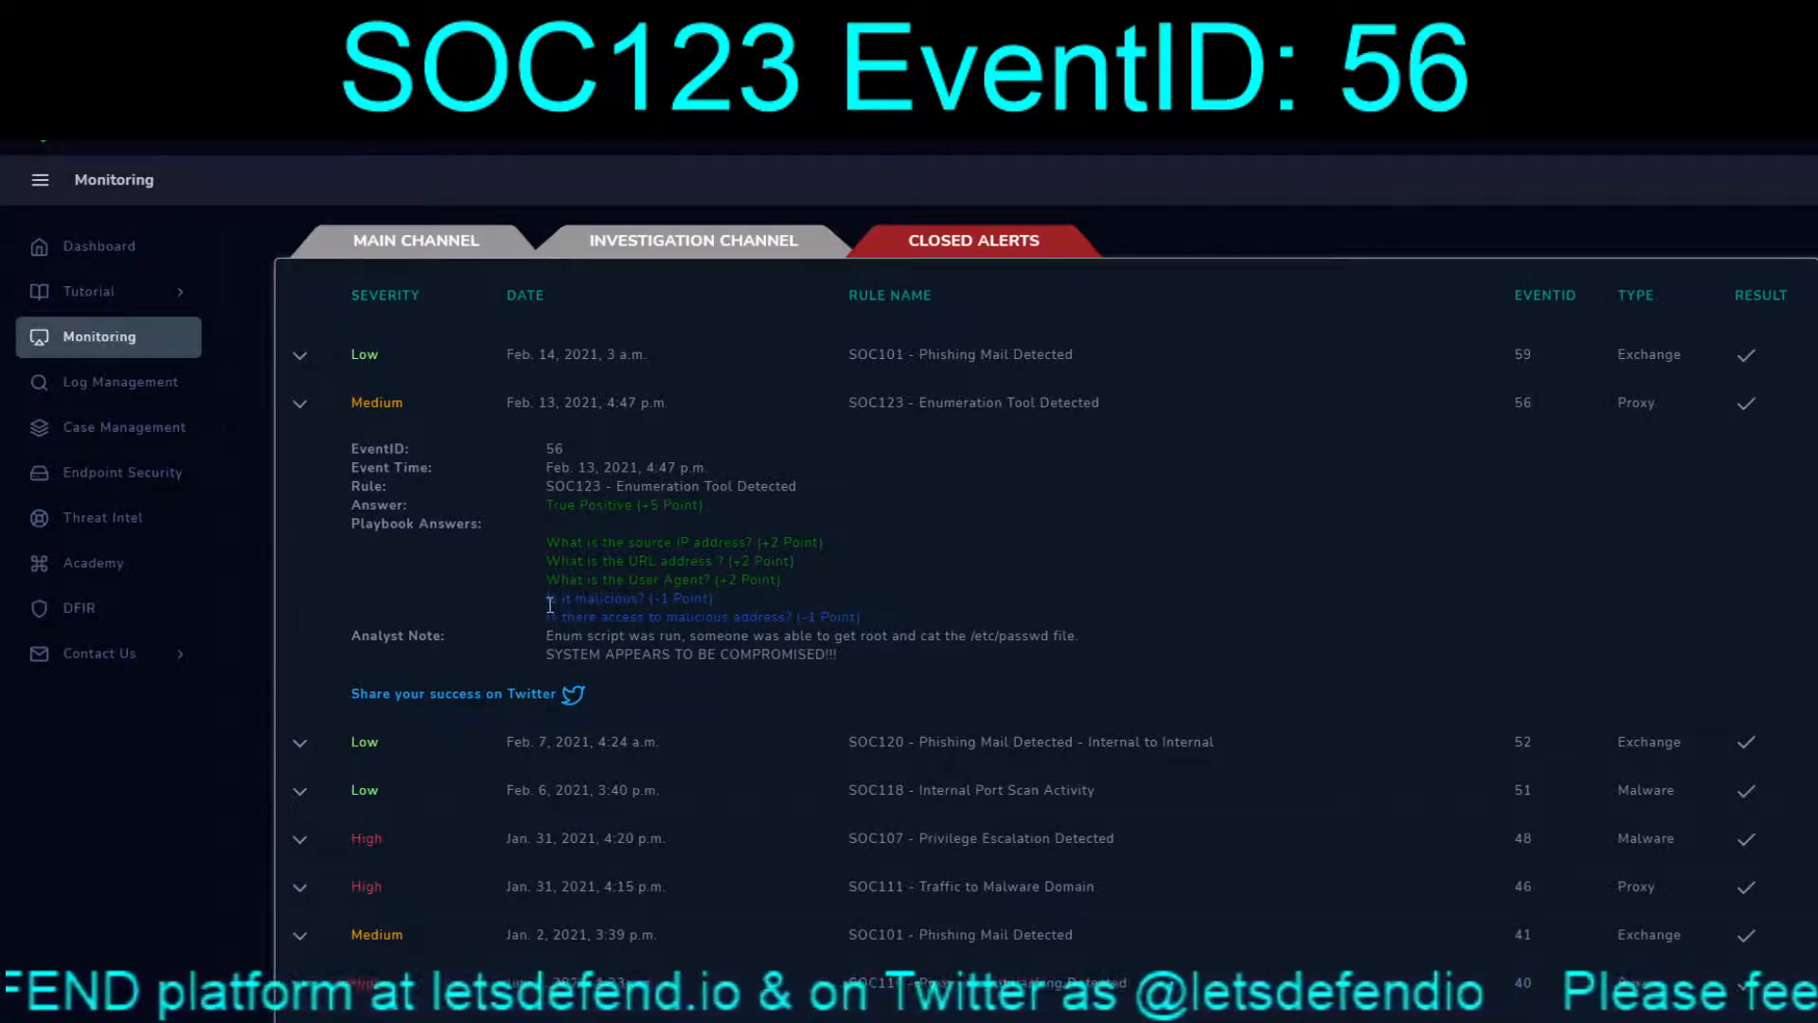
pyautogui.click(838, 603)
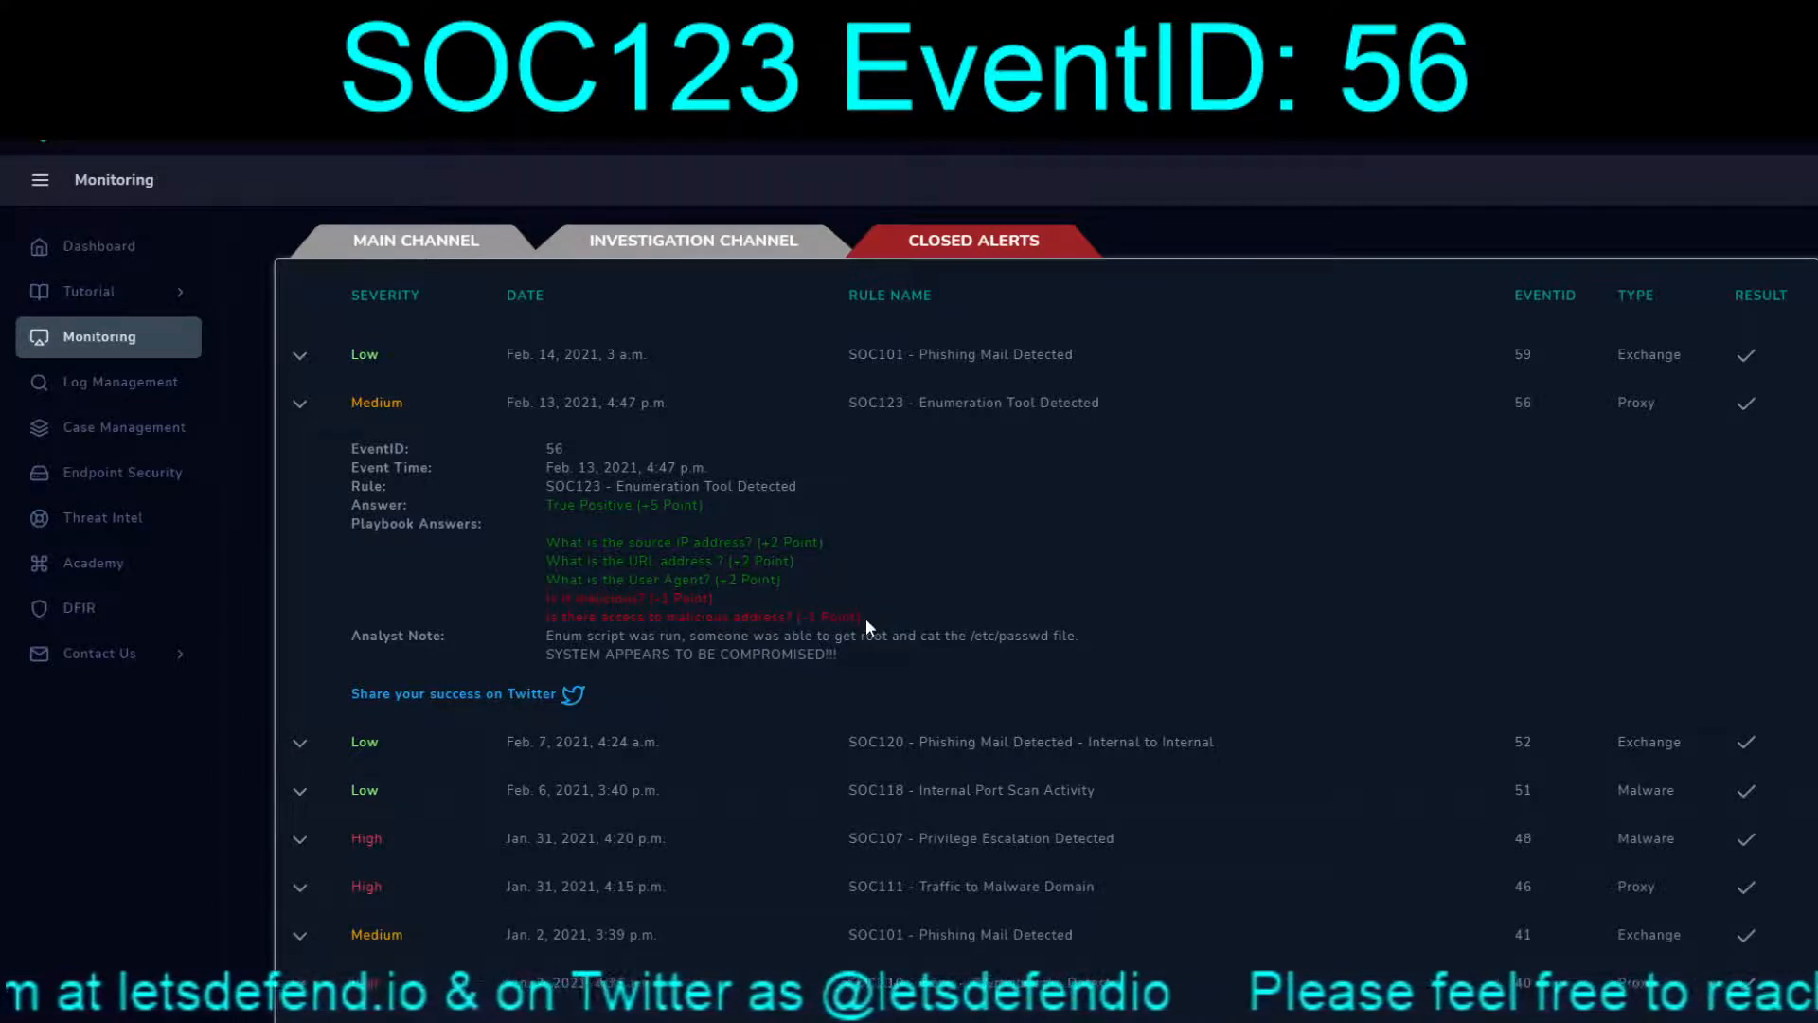
pyautogui.moveTo(864, 617); pyautogui.dragTo(555, 614)
pyautogui.click(1029, 609)
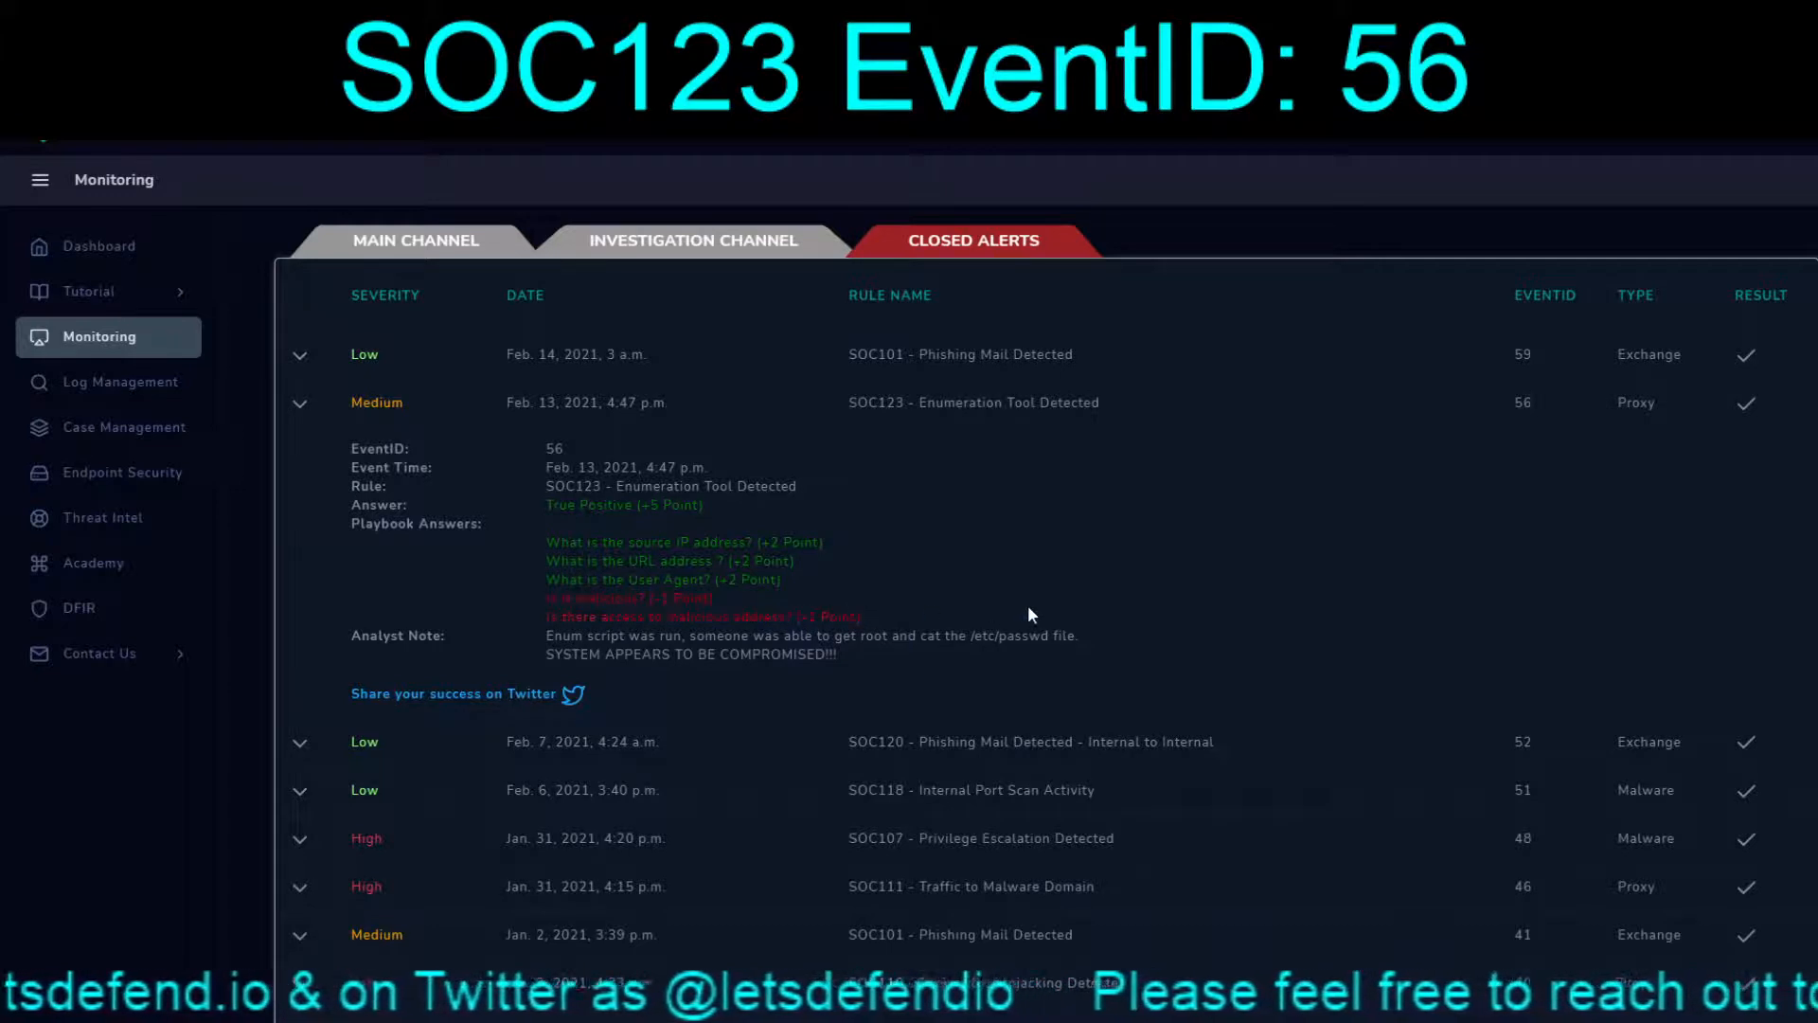